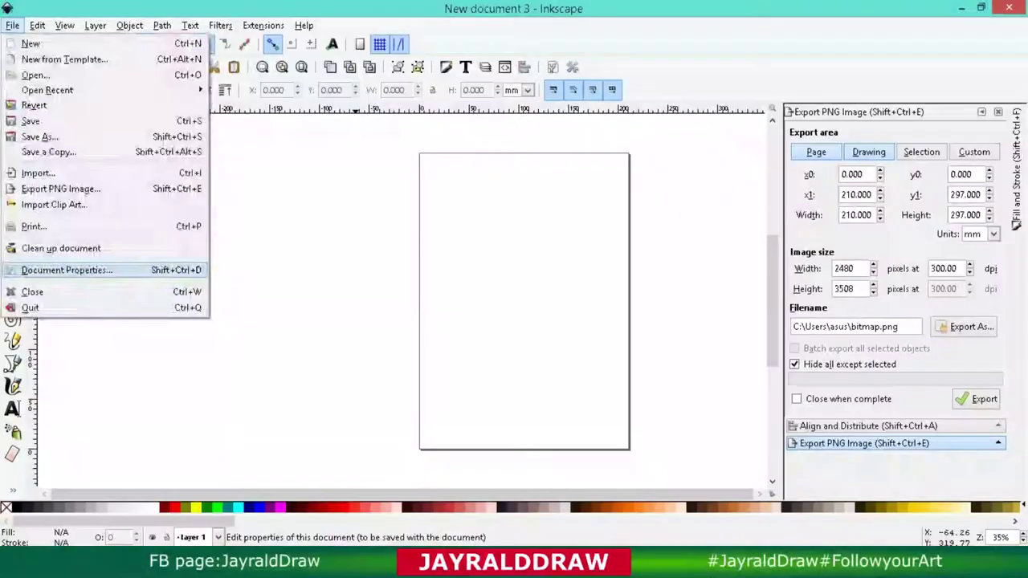
Set the document display units to px and hide the page border in Document Properties
left_click(80, 269)
left_click(681, 117)
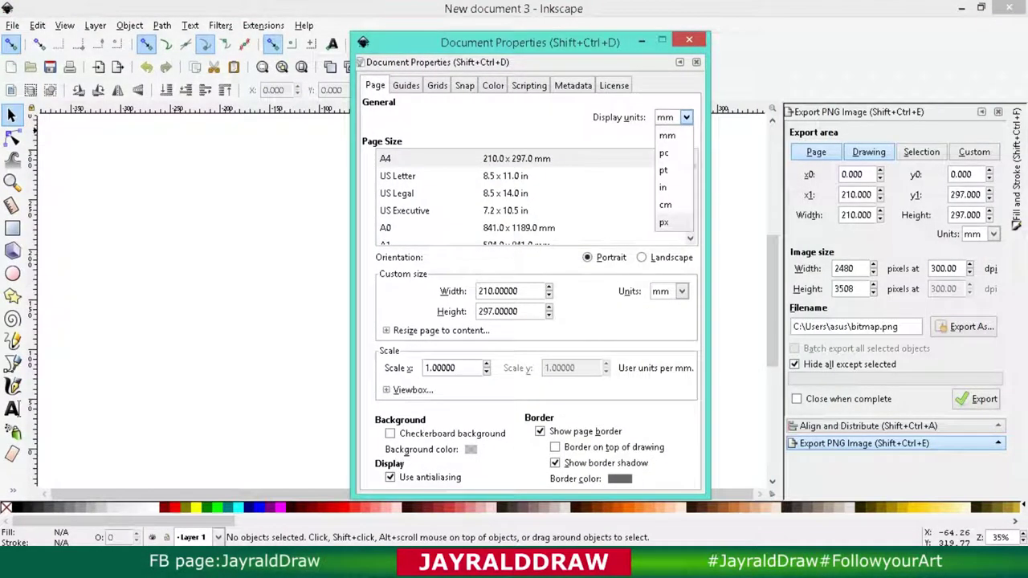
left_click(666, 160)
left_click(535, 431)
left_click(681, 40)
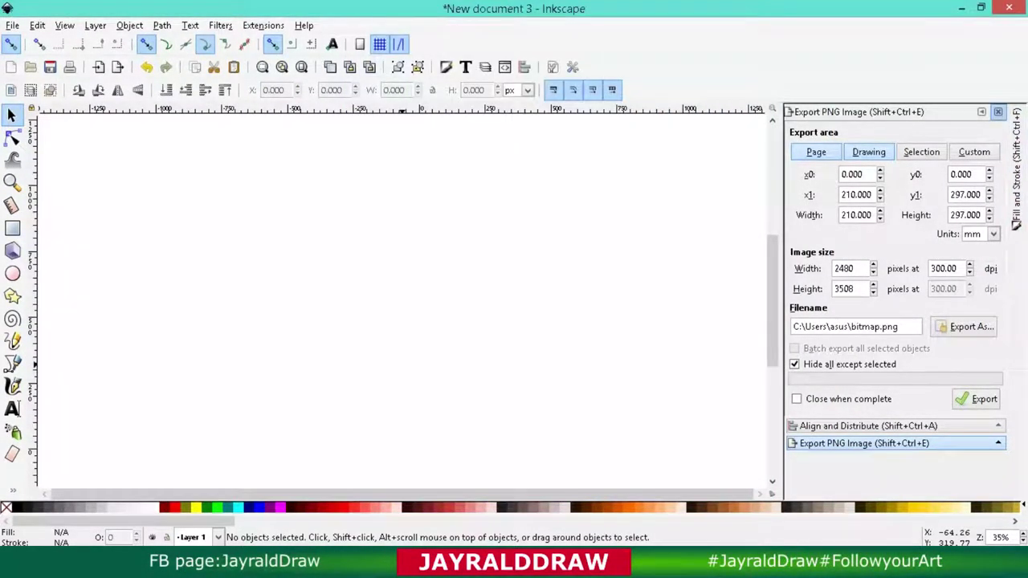
left_click(998, 112)
left_click(12, 228)
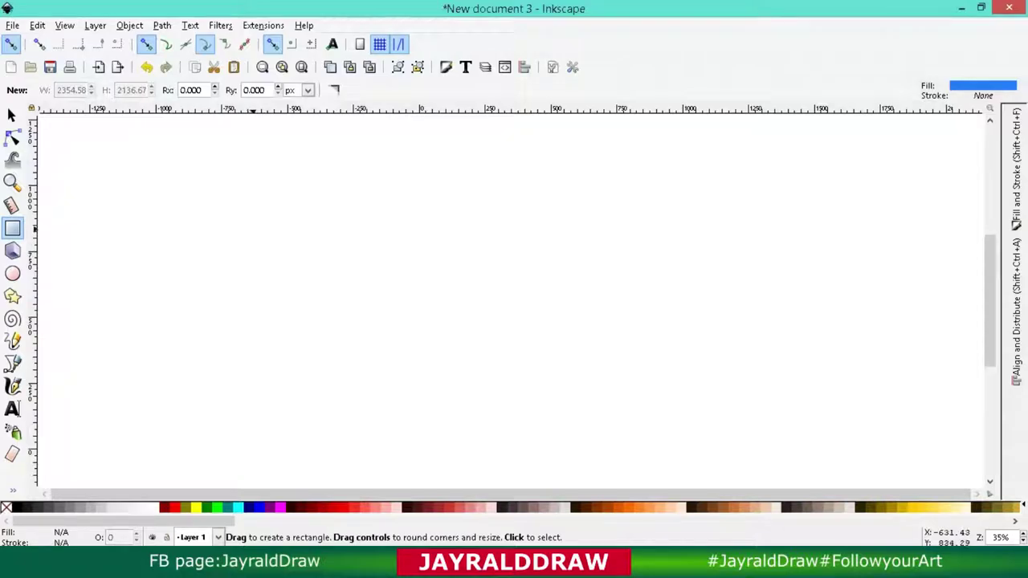
Draw a rectangle sized 1280×720 px and position it on the page
left_click_drag(253, 228, 641, 392)
left_click(11, 114)
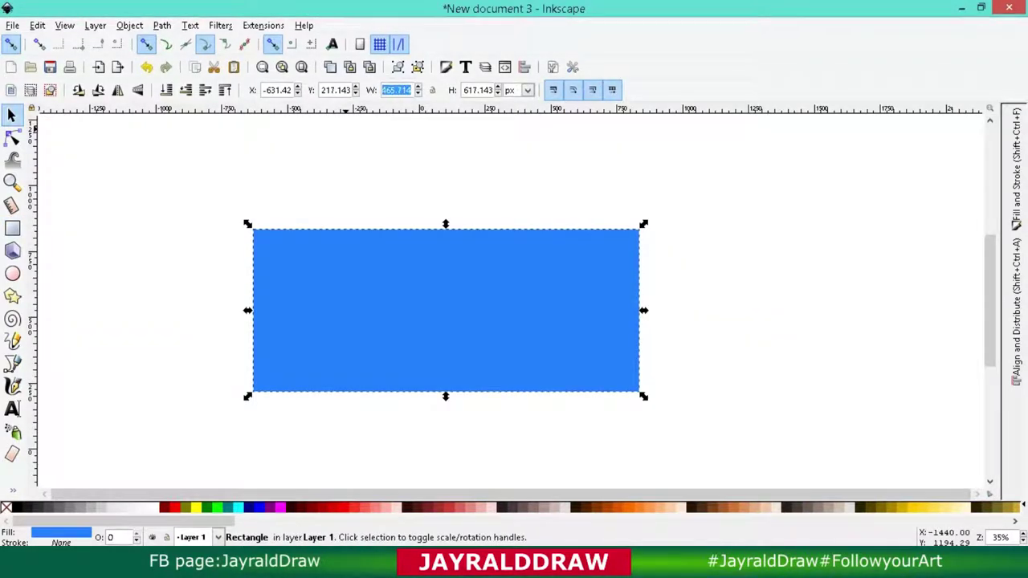
type("1280")
key("Return")
triple_click(479, 90)
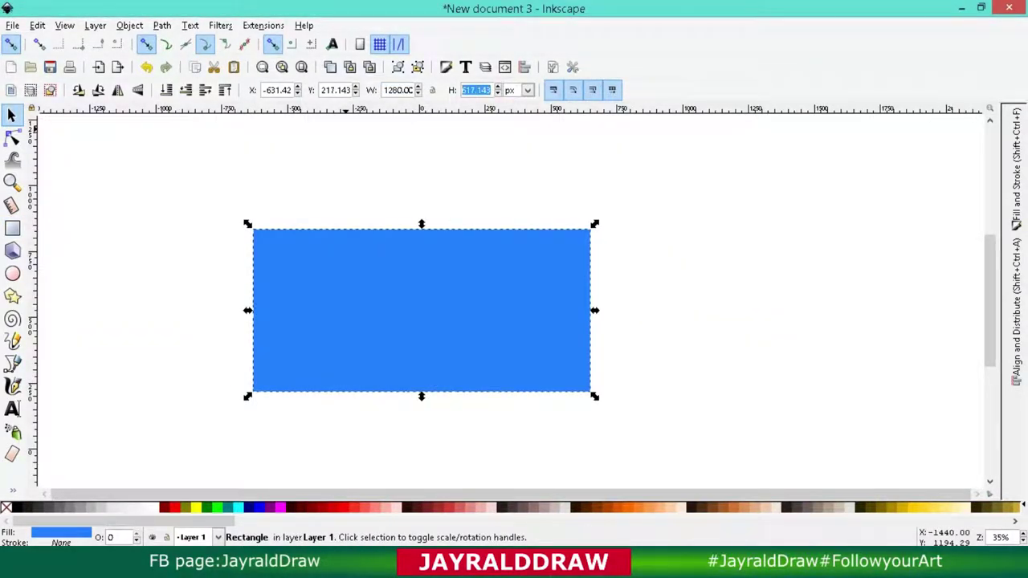
type("720")
key("Return")
left_click(431, 90)
left_click_drag(421, 297, 428, 270)
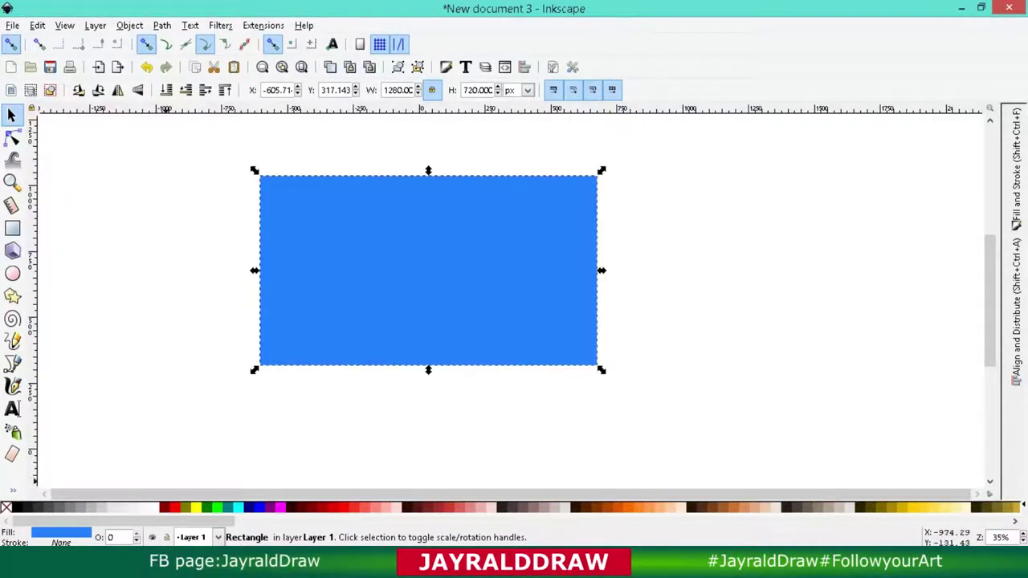
scroll(514, 508, "down", 5)
Give the rectangle a radial gradient fill with a violet centre stop
key("ctrl+shift+f")
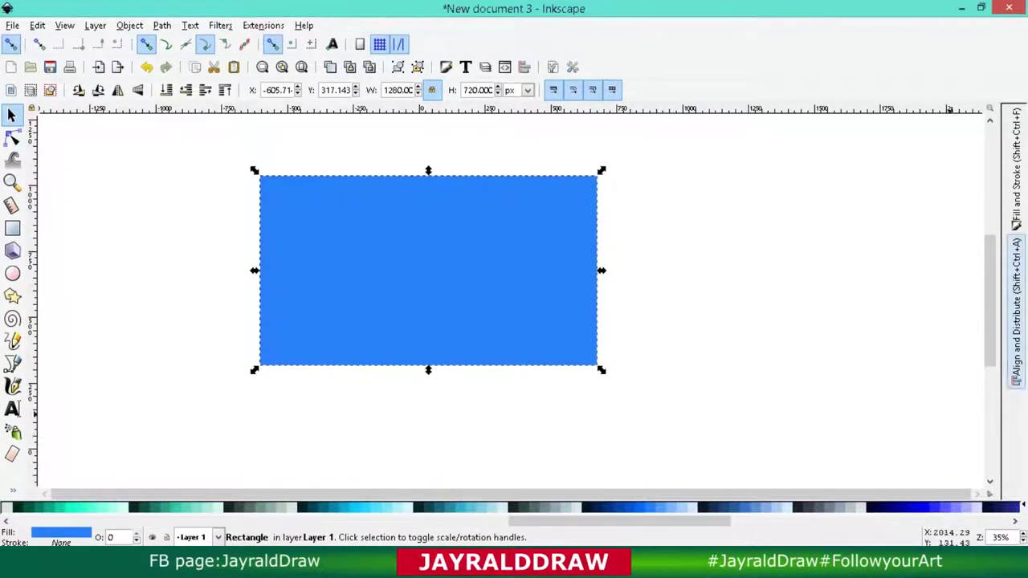
left_click(853, 160)
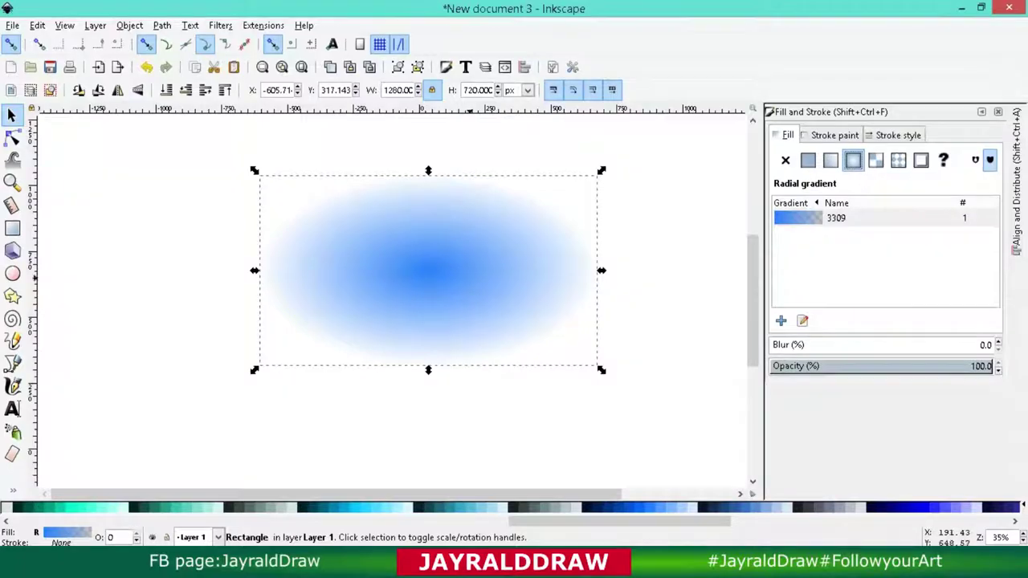
left_click(803, 321)
left_click(428, 270)
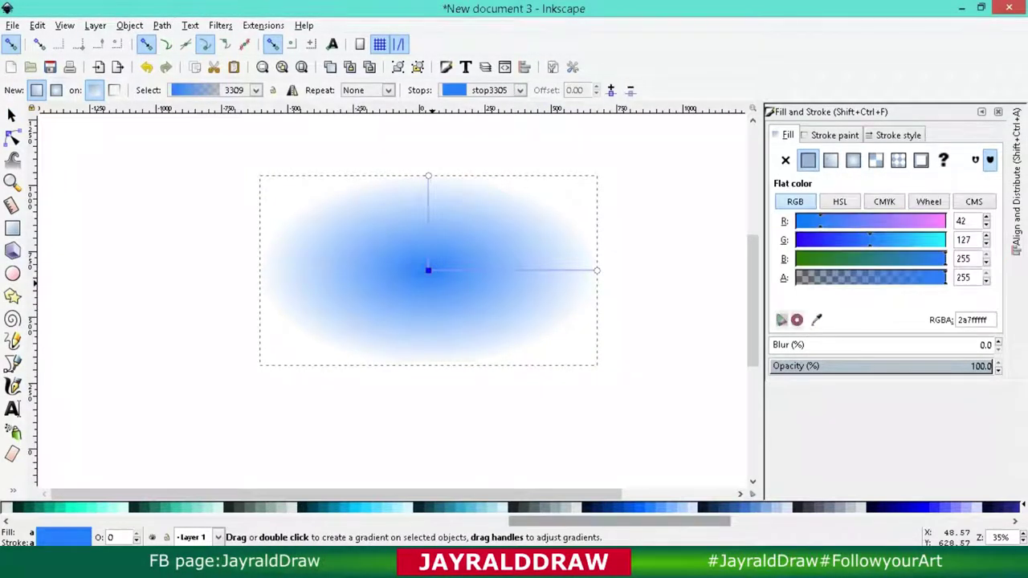
scroll(514, 508, "up", 1)
scroll(514, 507, "up", 2)
scroll(514, 507, "up", 2)
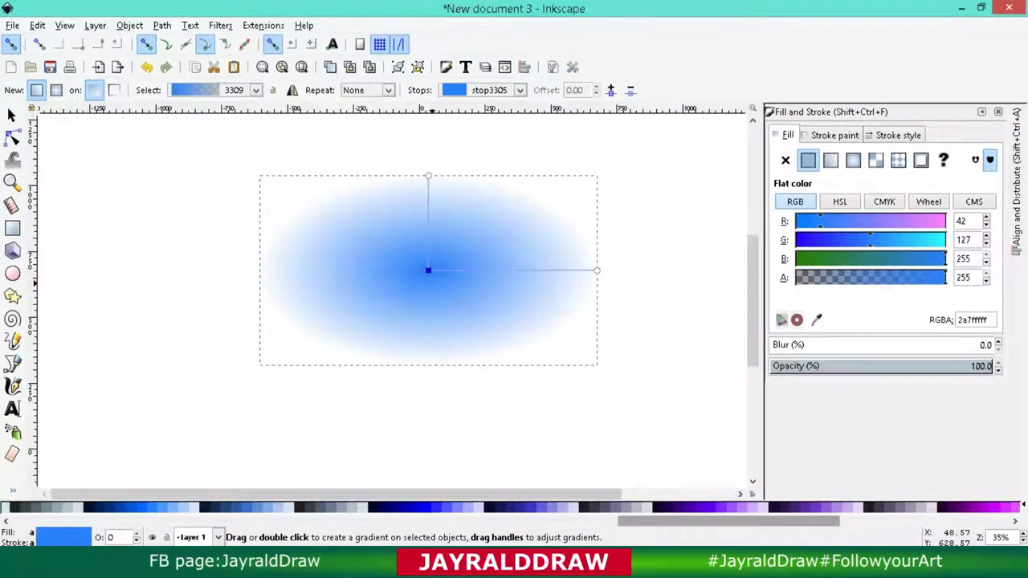
scroll(514, 508, "up", 1)
left_click(984, 507)
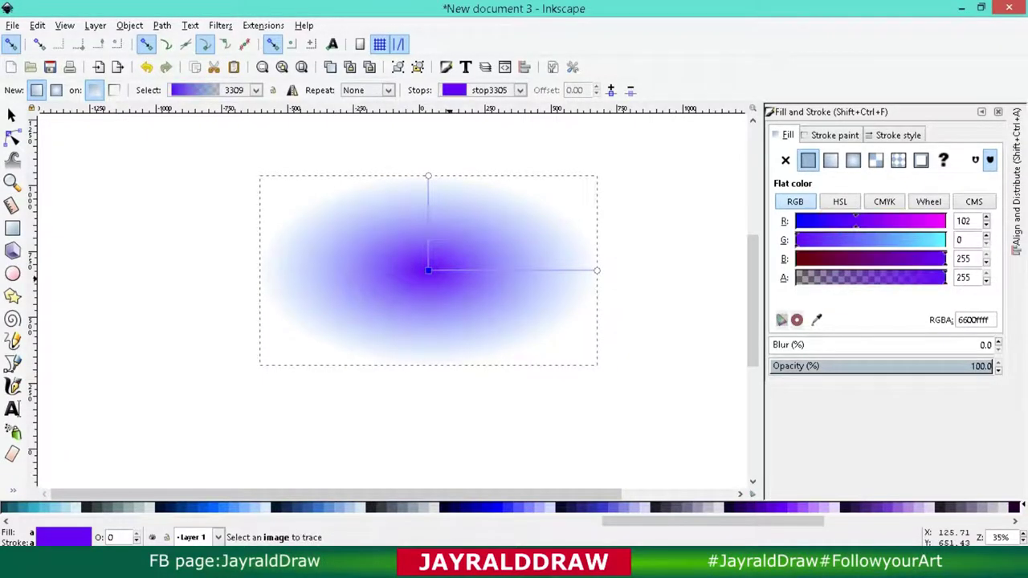
Colour the gradient's outer stop a dark, fully opaque purple
left_click(596, 271)
left_click(775, 507)
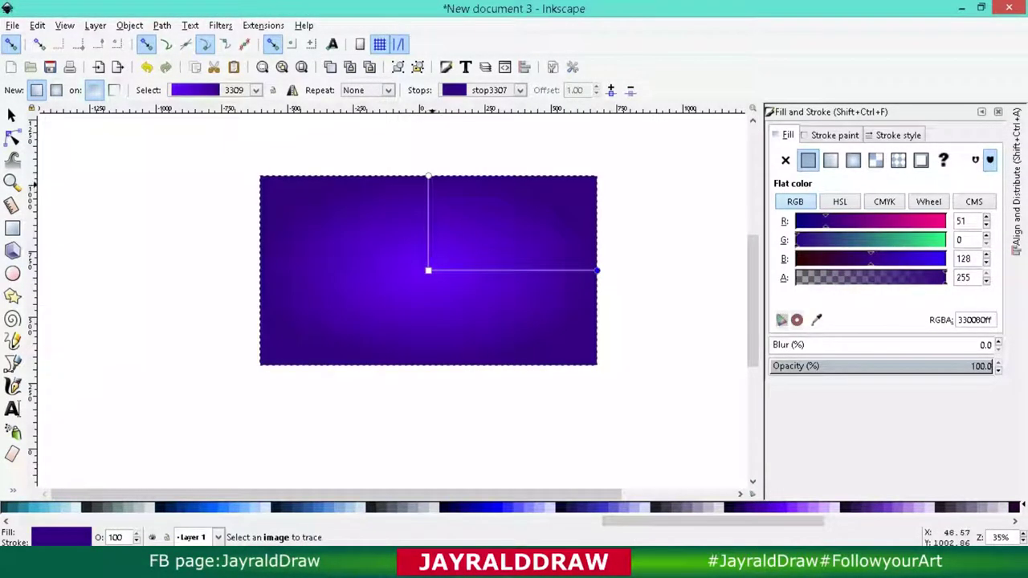
left_click(755, 507)
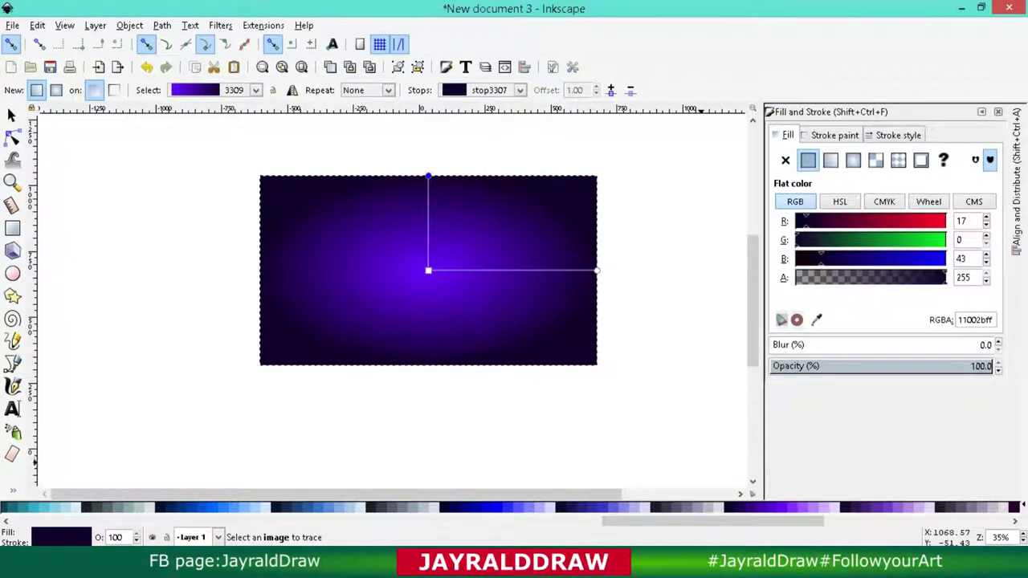
left_click(764, 507)
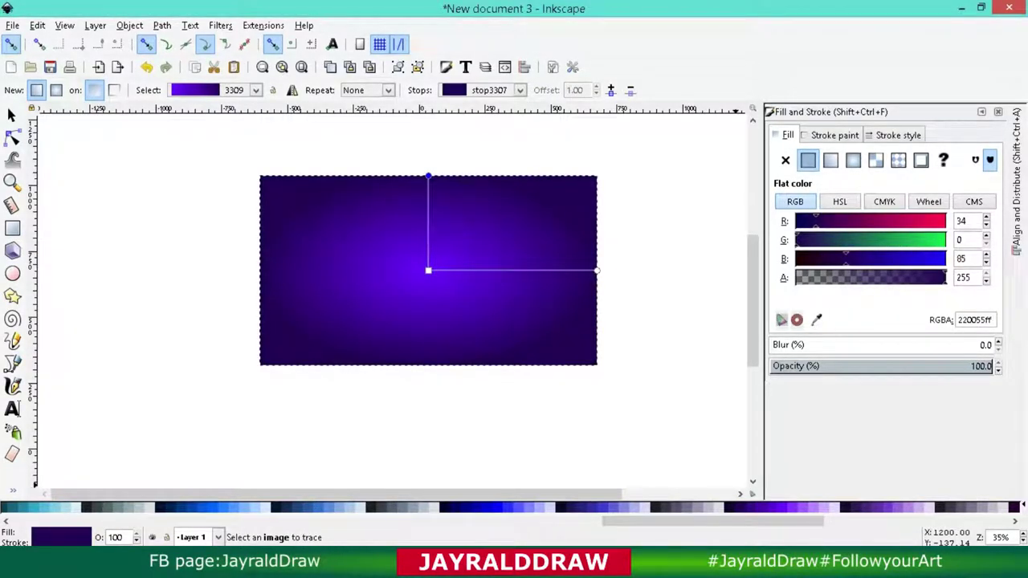
left_click(755, 507)
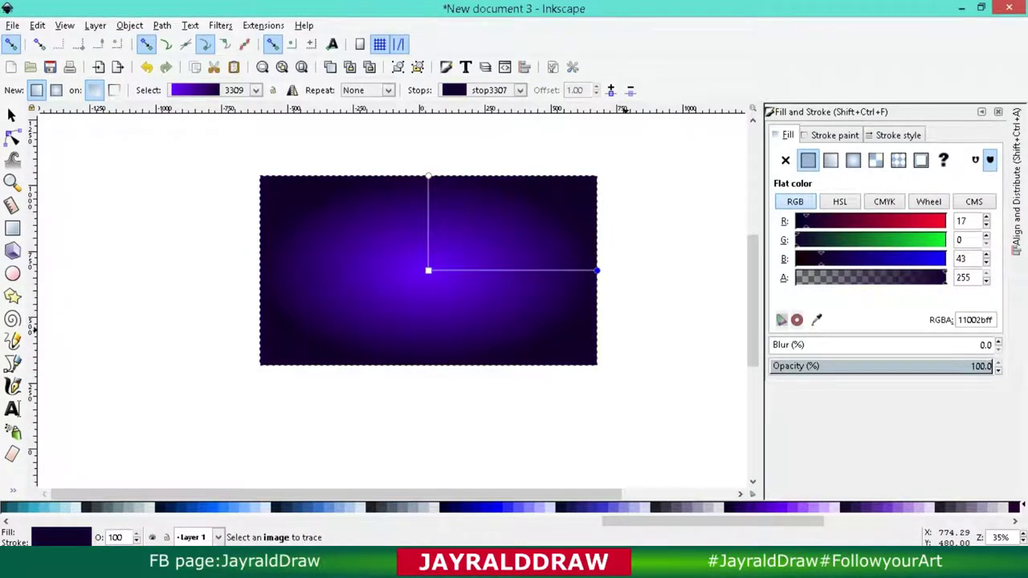
Shrink the gradient's horizontal and vertical radii and set the outer stop to #220055
left_click_drag(597, 270, 555, 269)
left_click_drag(428, 177, 430, 184)
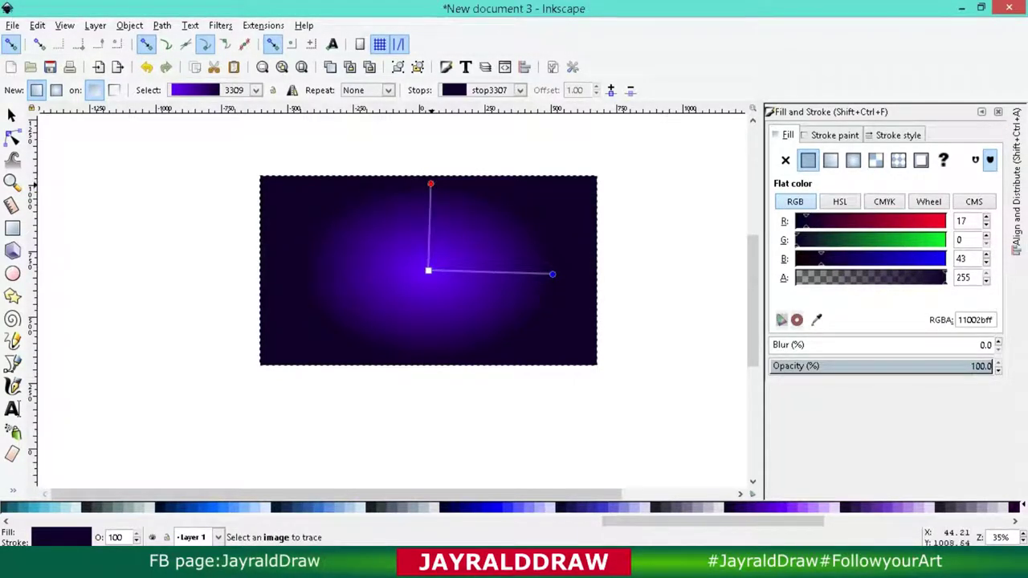
left_click_drag(553, 273, 534, 269)
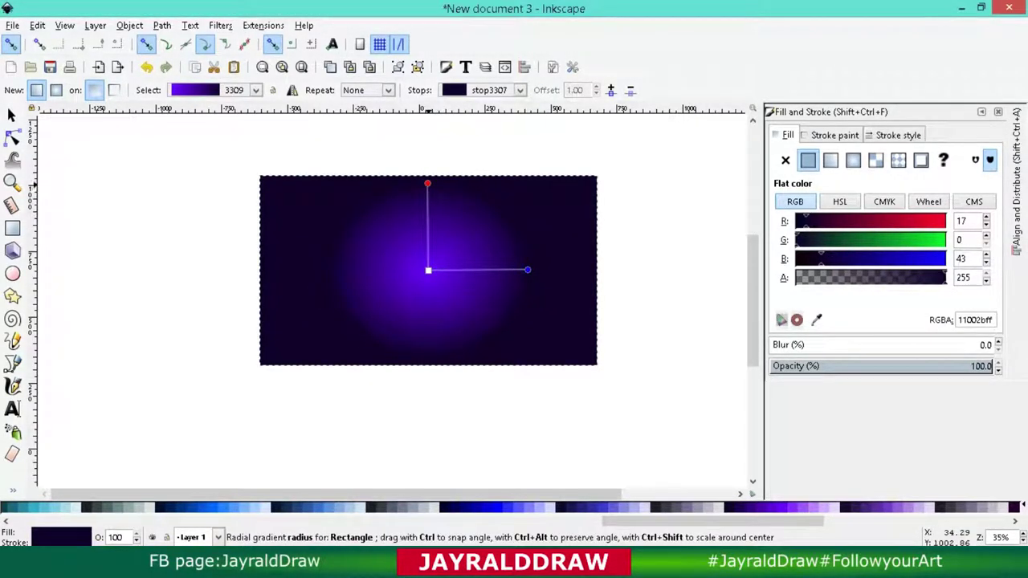
left_click_drag(428, 184, 429, 190)
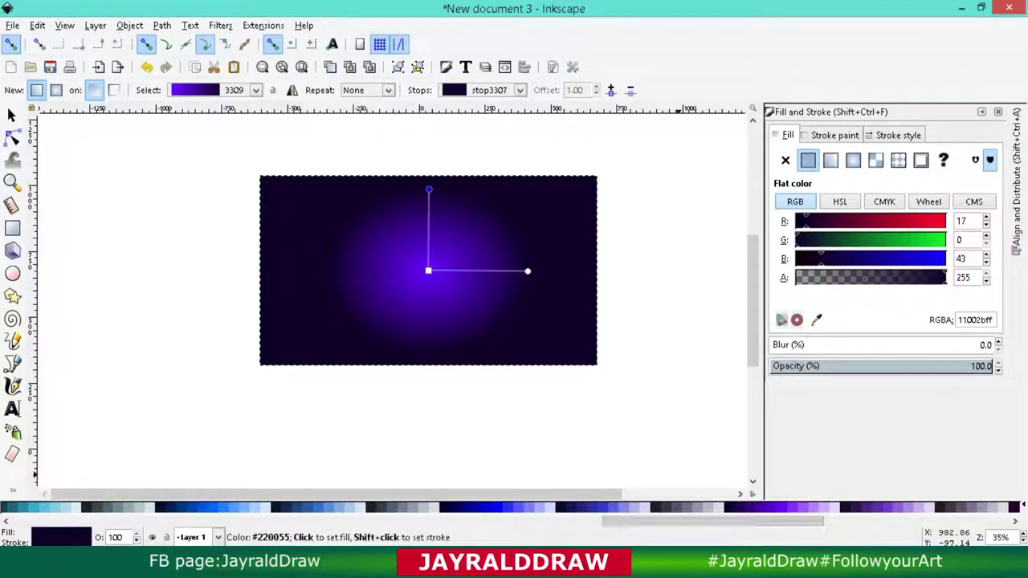
left_click(684, 507)
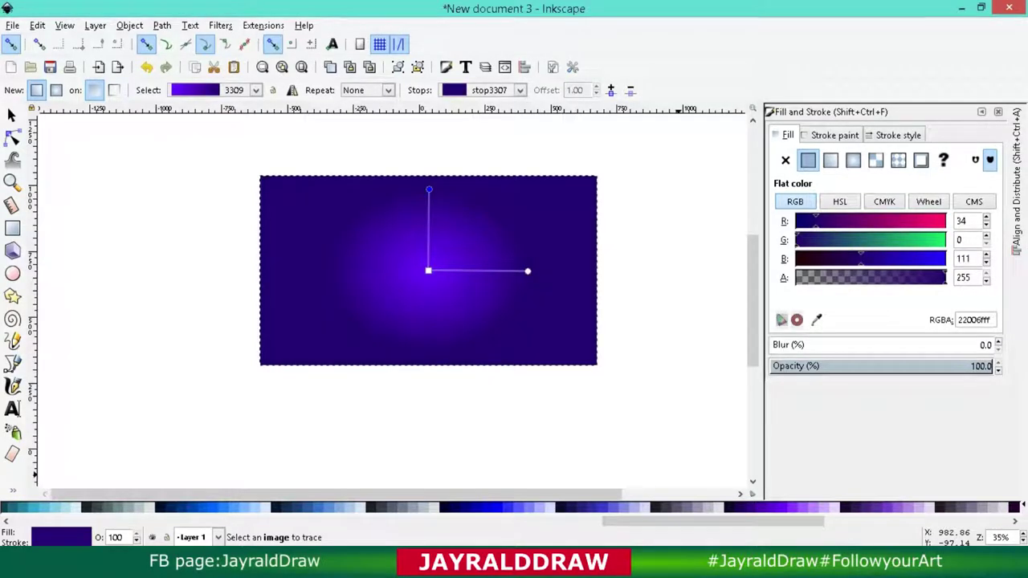
Shift the gradient's centre colour toward a redder purple
key("Tab")
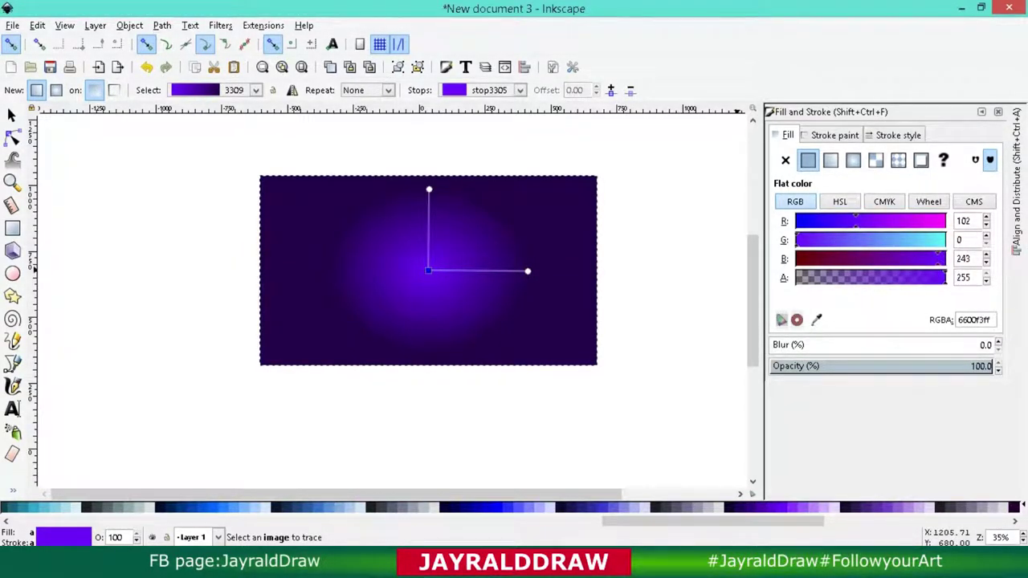
left_click_drag(939, 258, 860, 259)
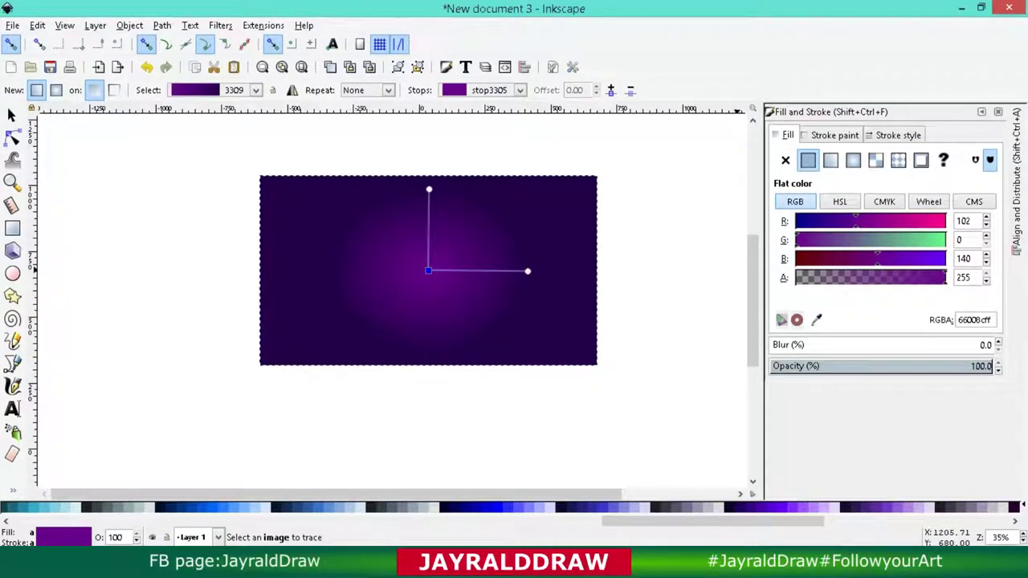
key("Tab")
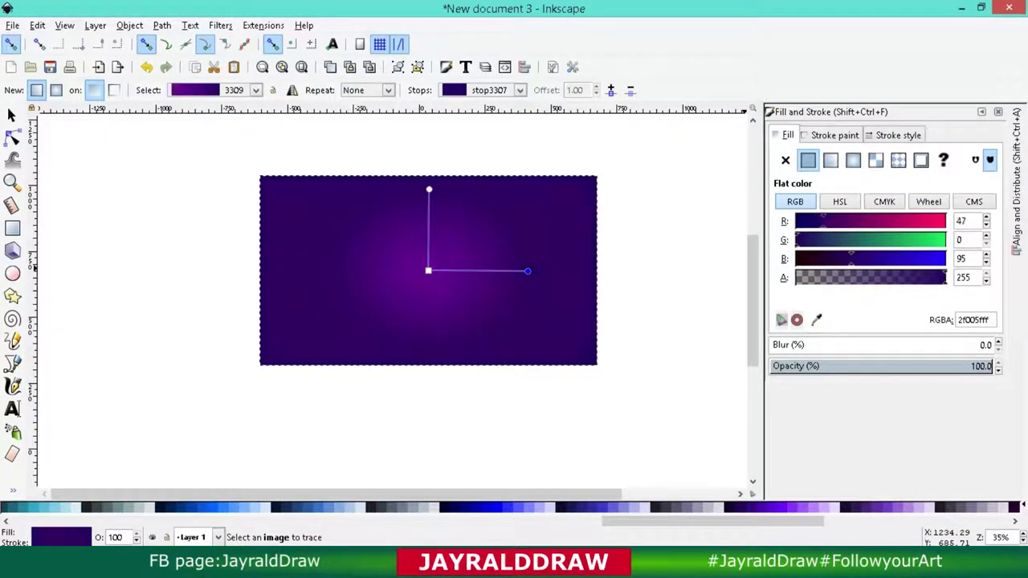
left_click(12, 114)
Add a letter 'P' text near the page centre
key("Escape")
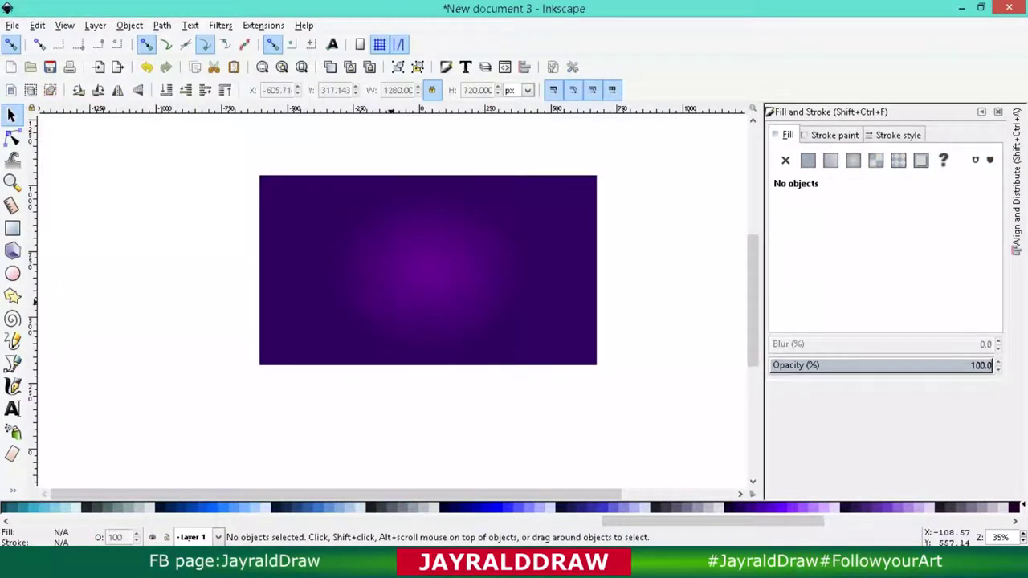
key("plus")
key("plus")
key("ctrl+a")
key("5")
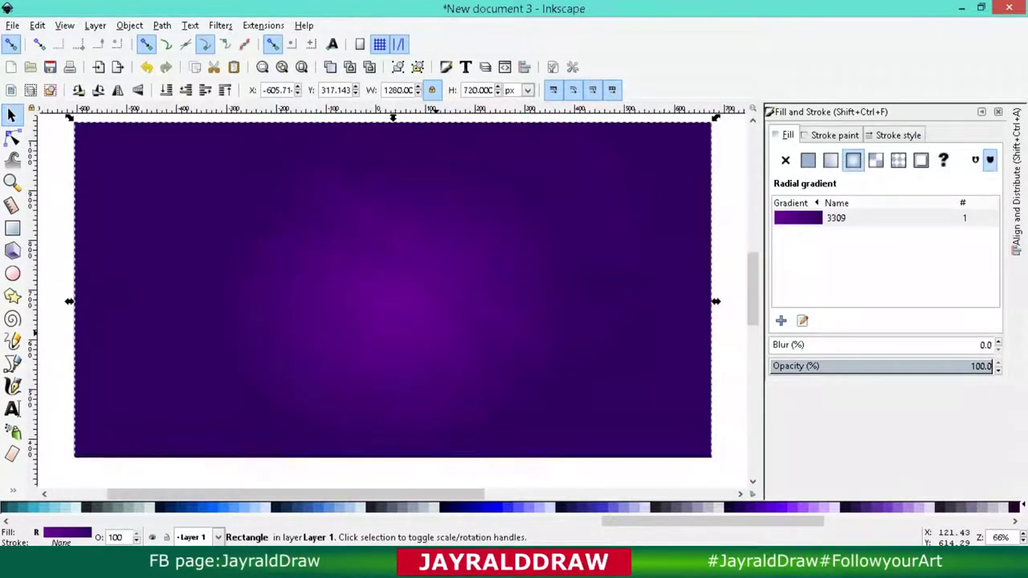
left_click(12, 409)
left_click(377, 285)
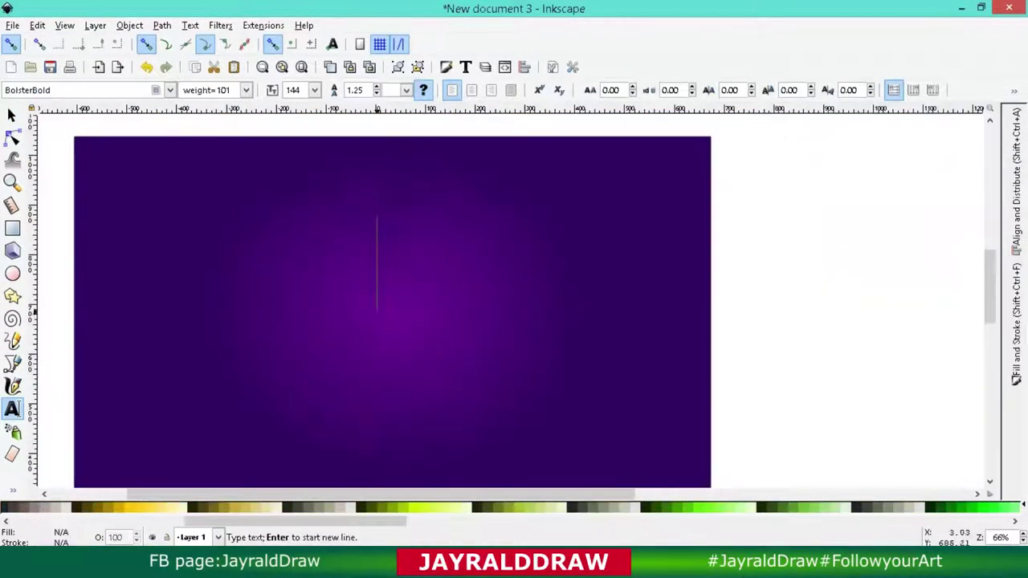
type("P")
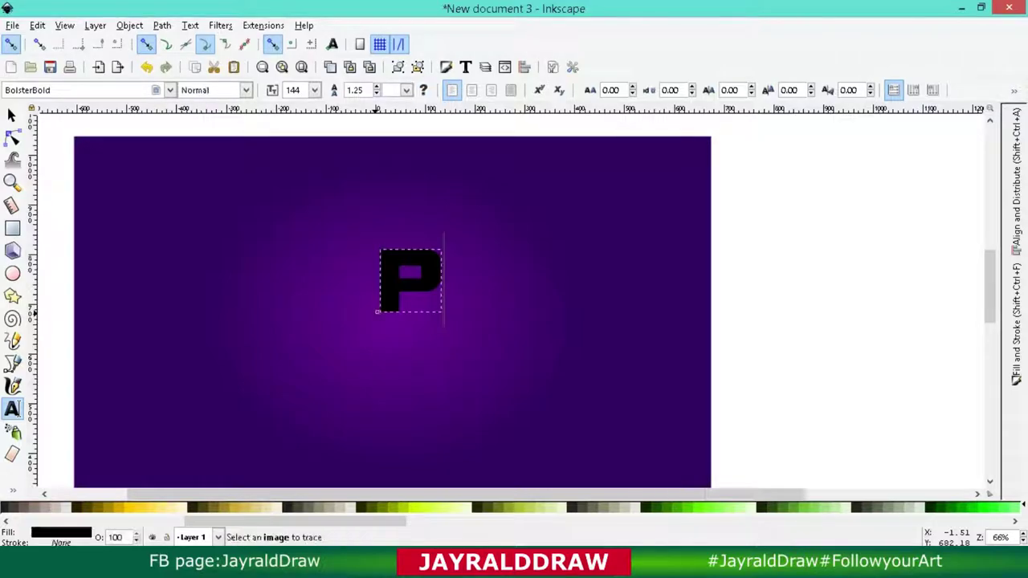
Enlarge and stretch the P taller, then colour it bright blue
left_click(12, 115)
left_click_drag(375, 315, 322, 367)
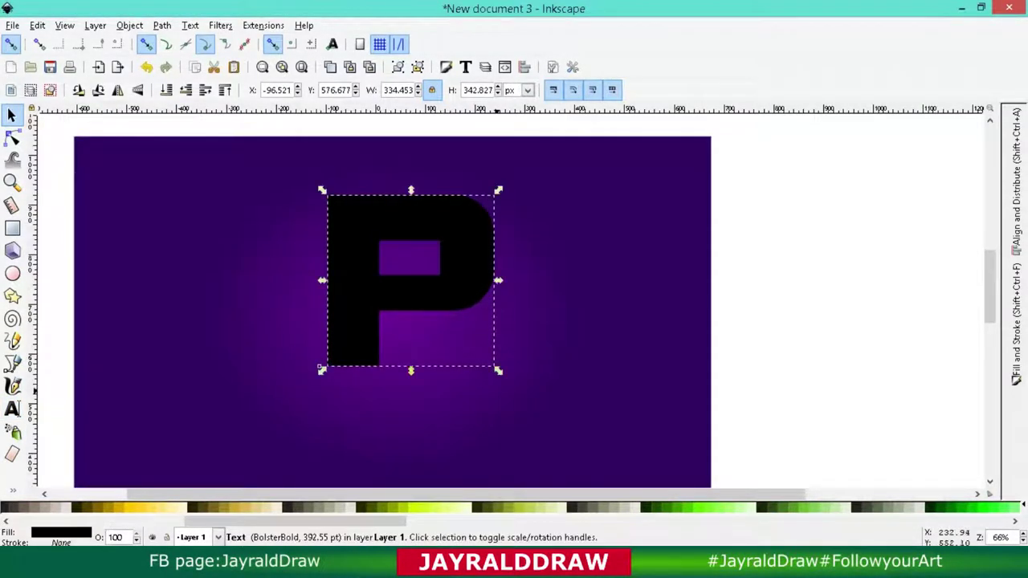
left_click_drag(418, 396, 418, 402)
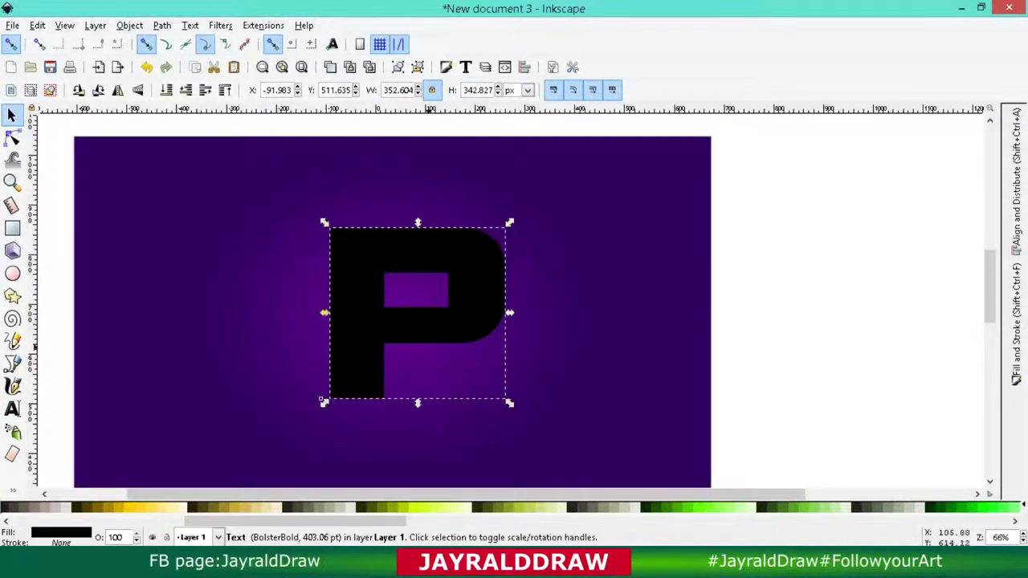
left_click_drag(418, 217, 418, 209)
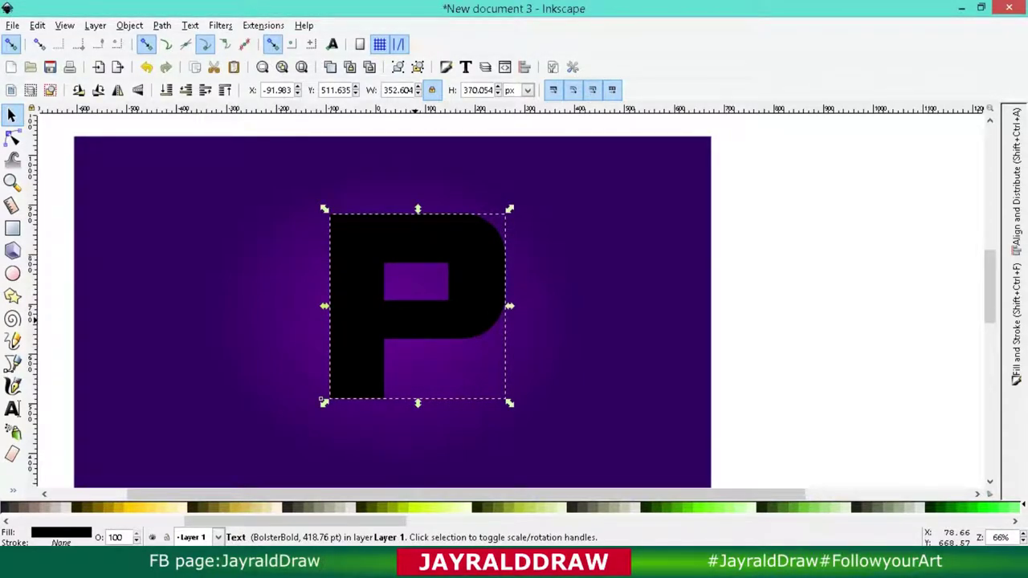
left_click_drag(368, 333, 362, 339)
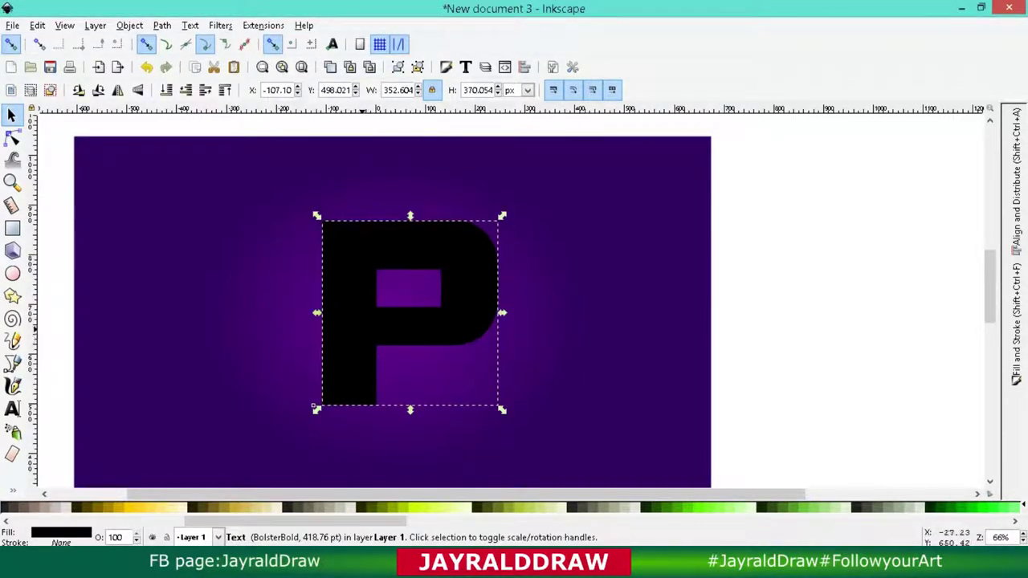
scroll(580, 507, "right", 5)
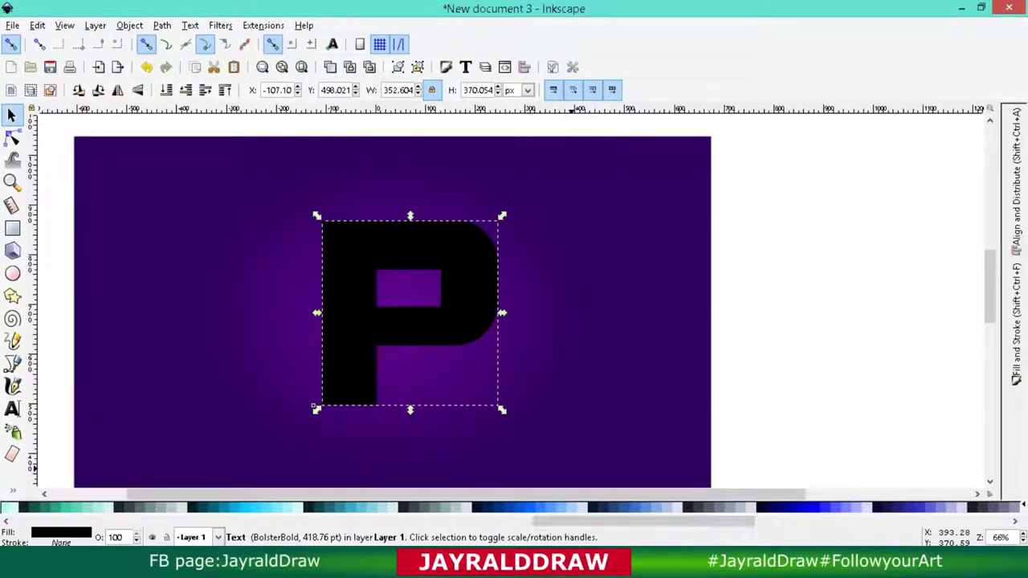
left_click(835, 508)
Draw a bright red rectangle covering the P's stem
key("r")
left_click_drag(285, 168, 423, 439)
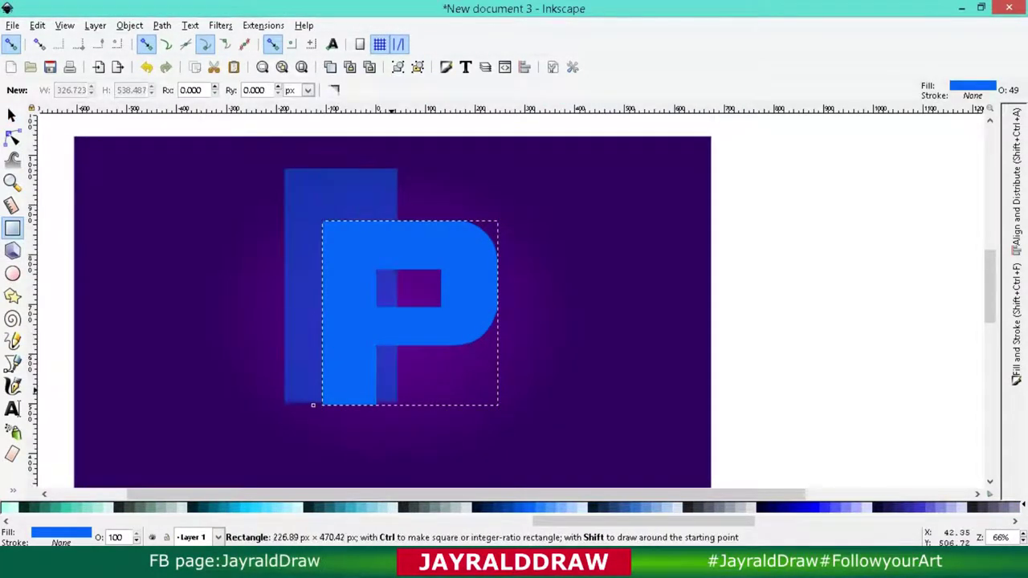
scroll(48, 508, "left", 10)
left_click(48, 508)
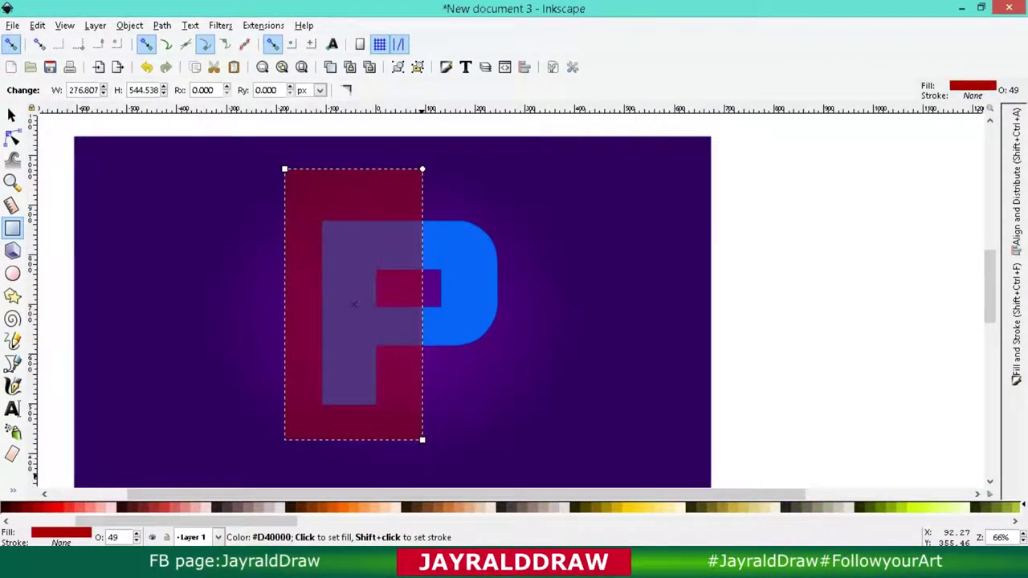
left_click(32, 508)
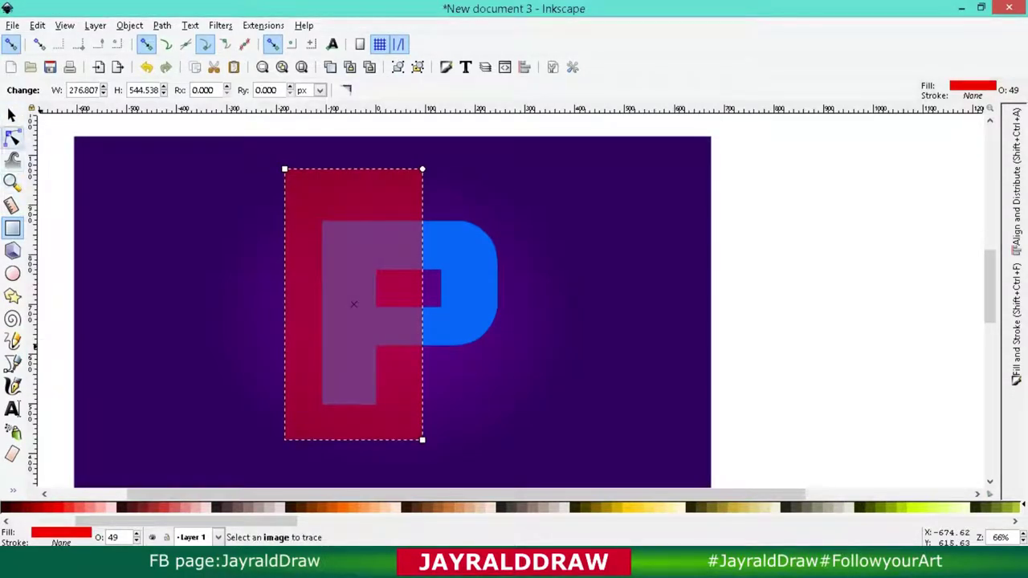
left_click(11, 115)
left_click_drag(389, 305, 384, 306)
Subtract the red rectangle from the blue P with Path > Difference
left_click(425, 305, "shift")
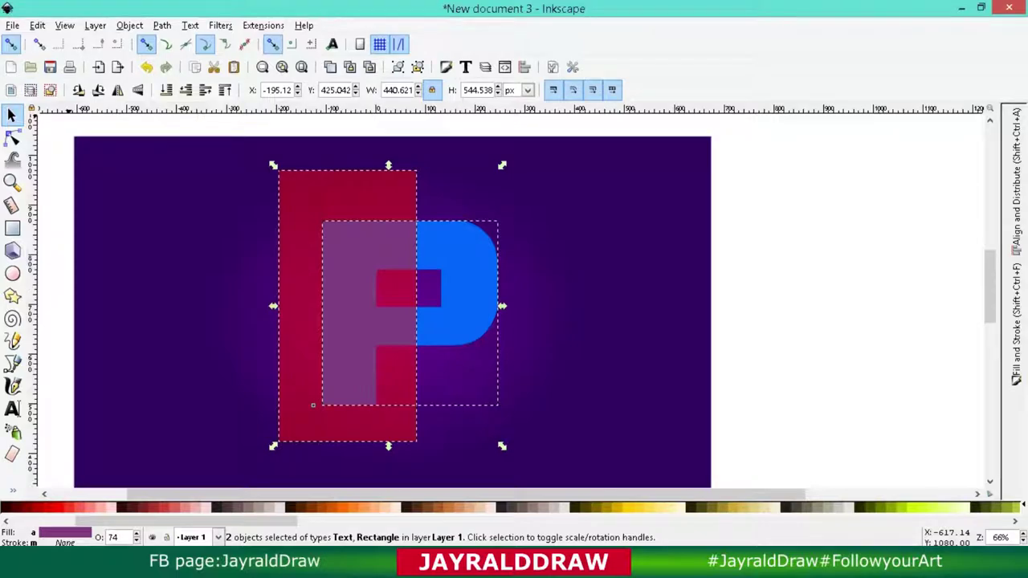
left_click(161, 25)
left_click(195, 126)
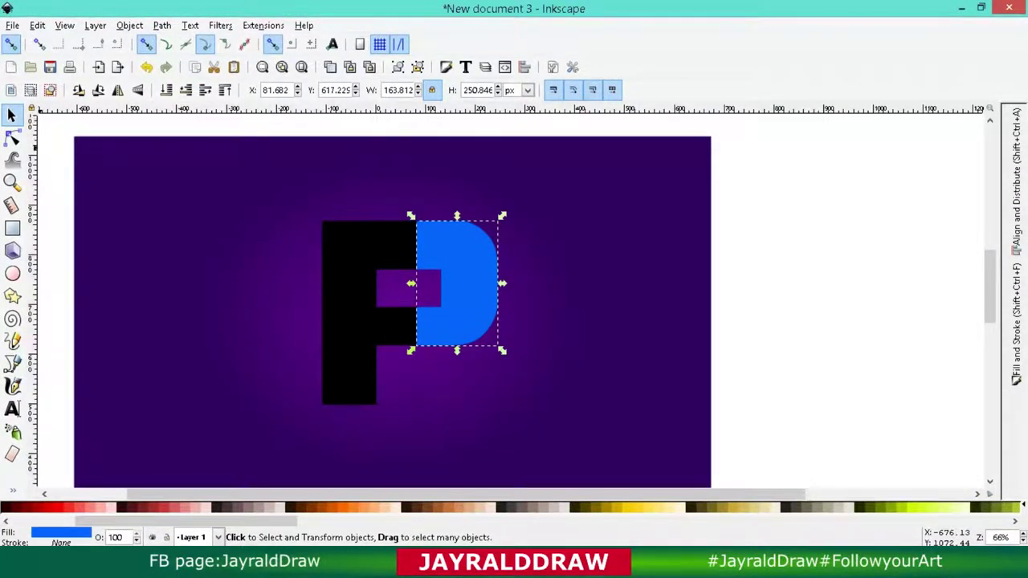
Try raising the blue shape's right-side nodes, then undo the distorted edit
left_click(12, 139)
left_click_drag(431, 194, 491, 338)
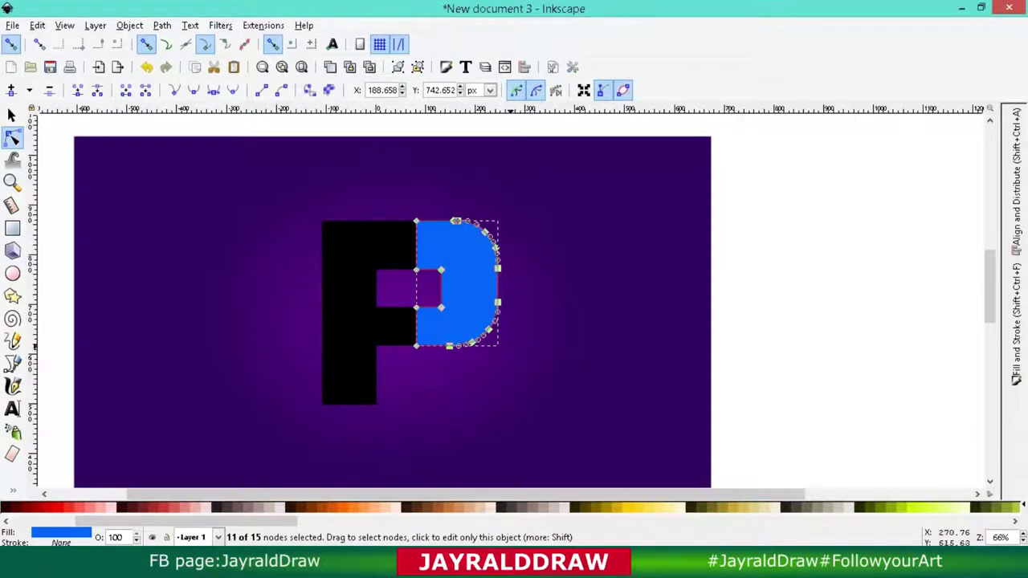
left_click_drag(497, 268, 498, 254)
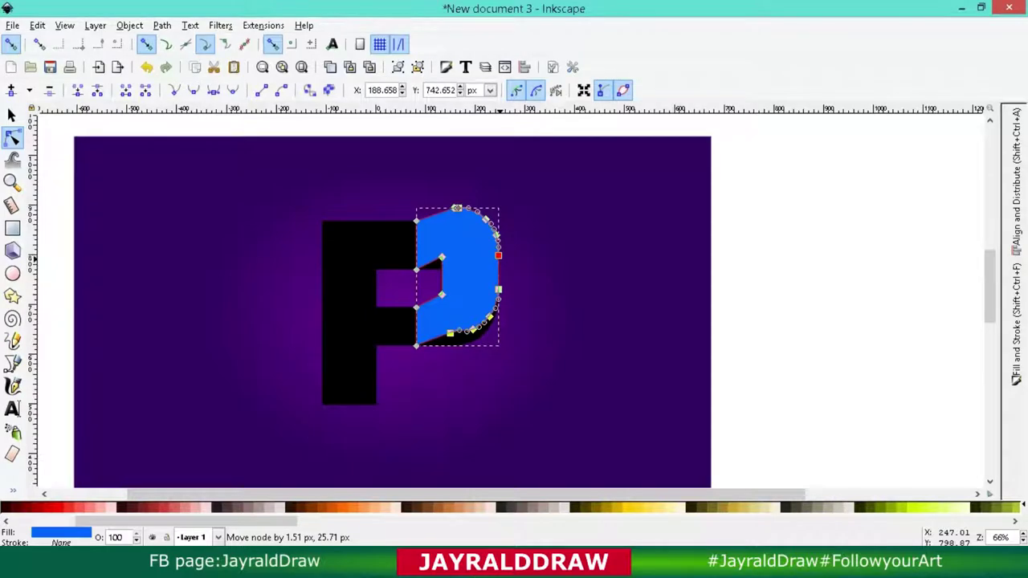
left_click_drag(498, 255, 503, 255)
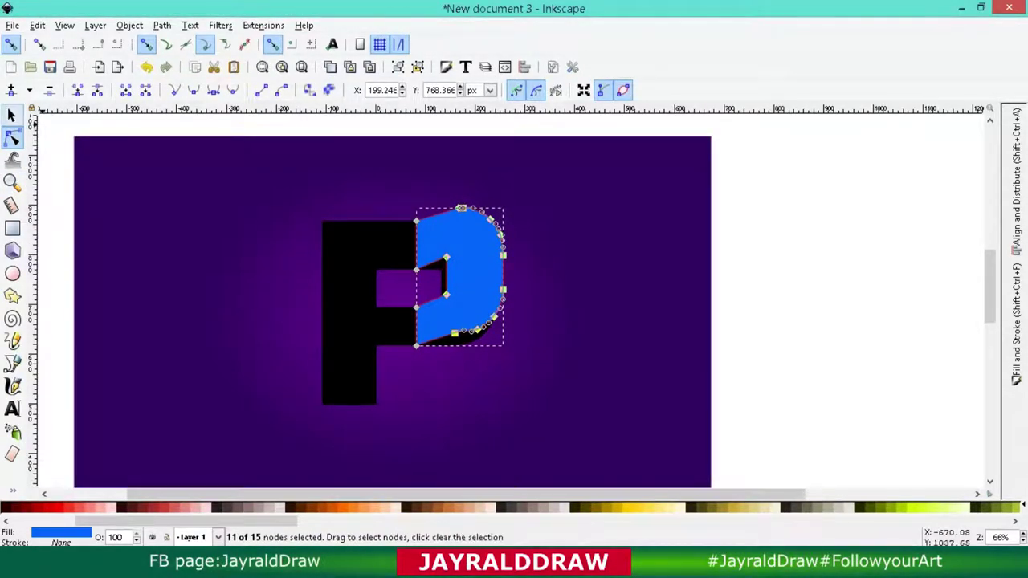
left_click(12, 116)
key("ctrl+z")
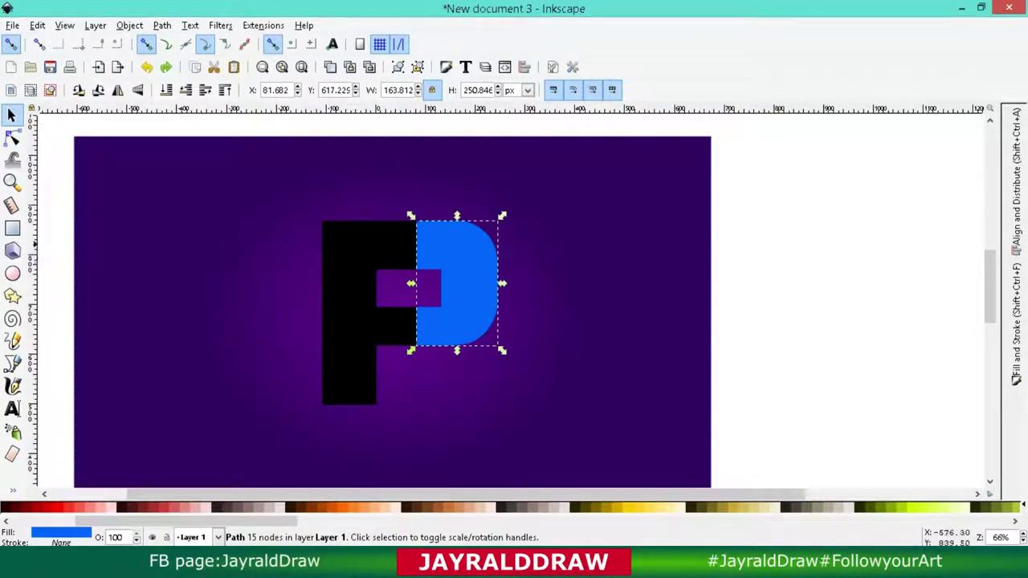
Lift the blue shape's curved right-side nodes about 8 px
left_click(13, 138)
left_click_drag(427, 197, 508, 394)
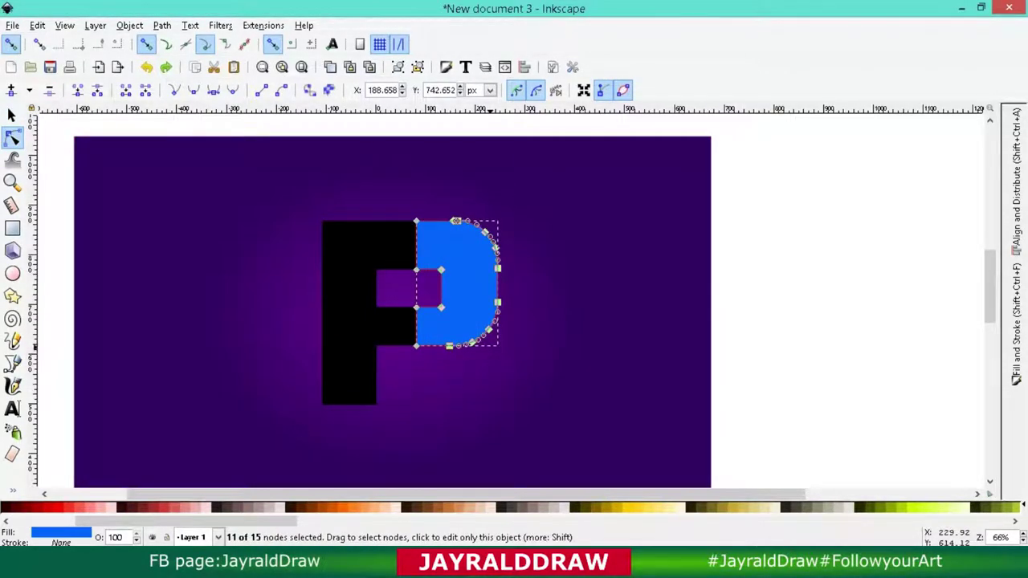
left_click_drag(497, 302, 498, 295)
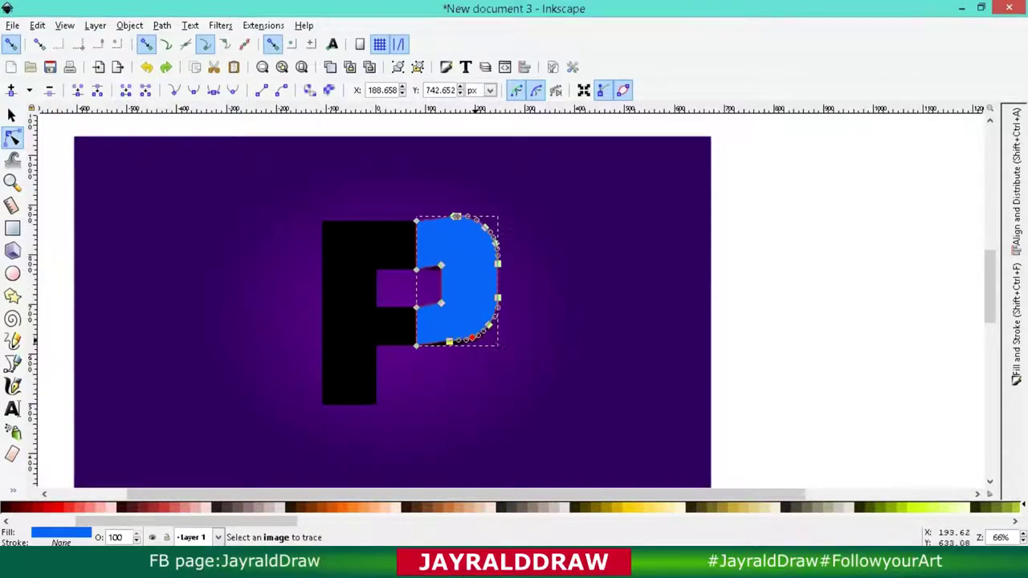
left_click(12, 115)
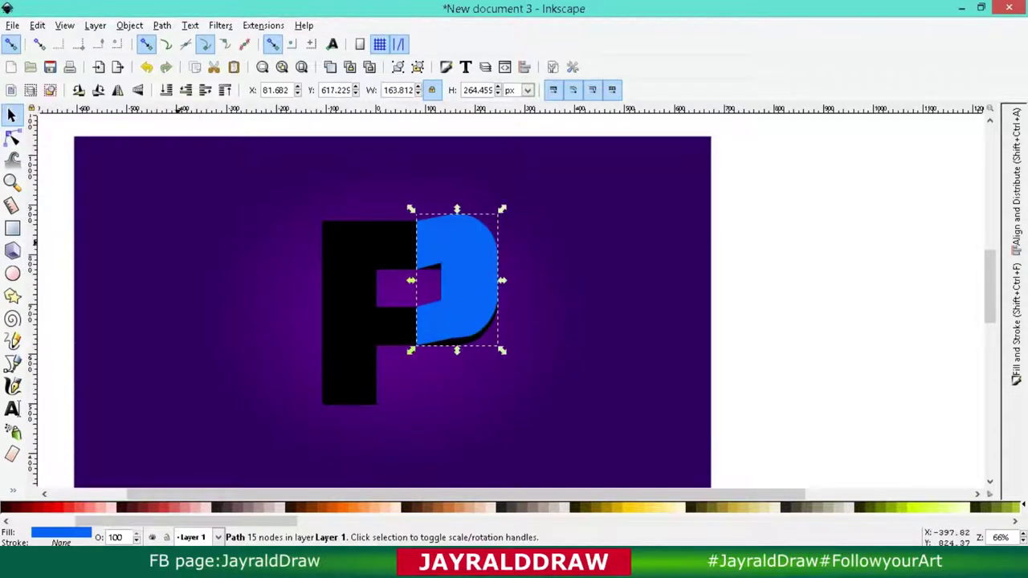
left_click(177, 242)
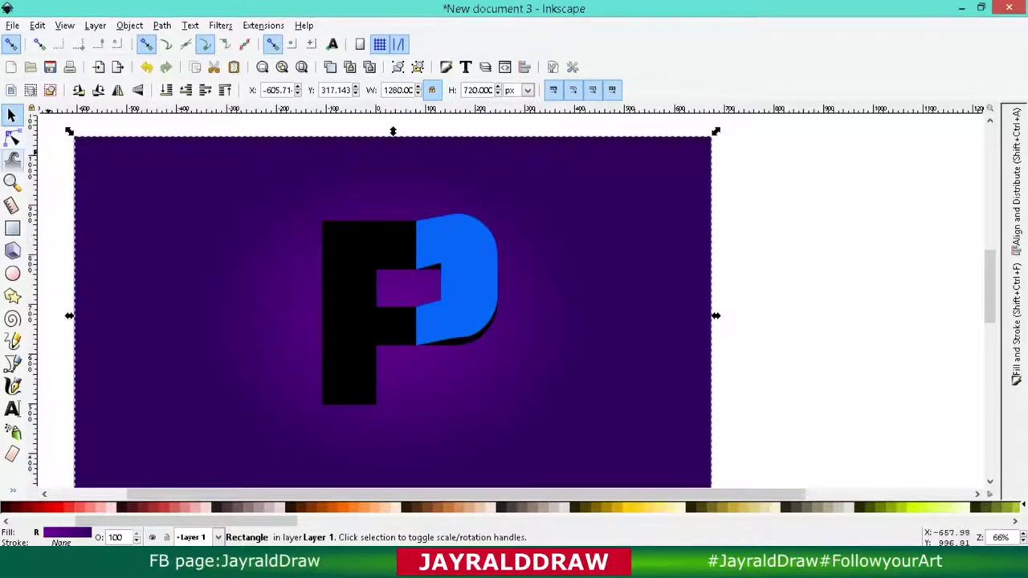
Fine-tune two bottom nodes of the blue bowl
key("n")
left_click(450, 339)
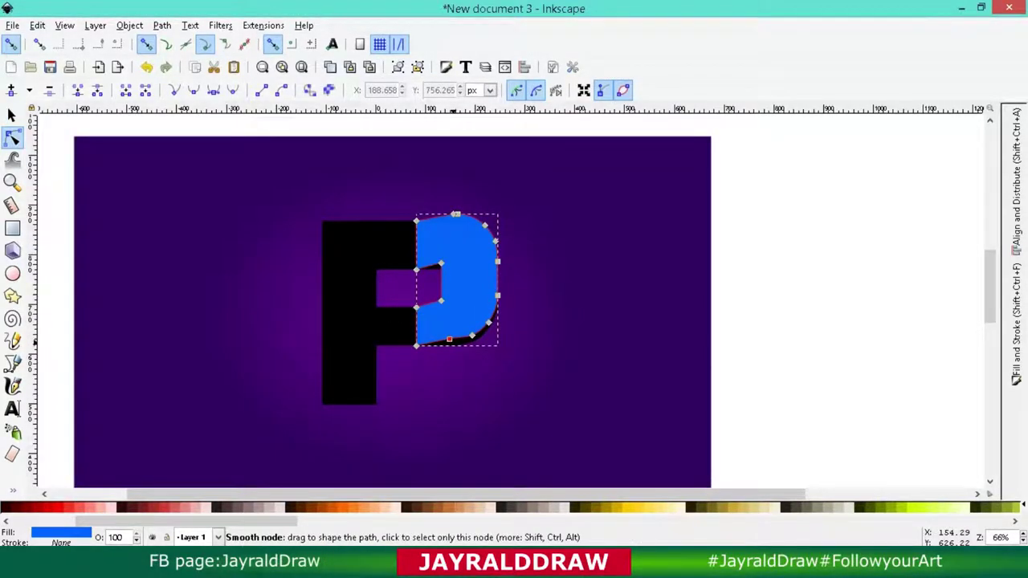
left_click_drag(450, 339, 451, 344)
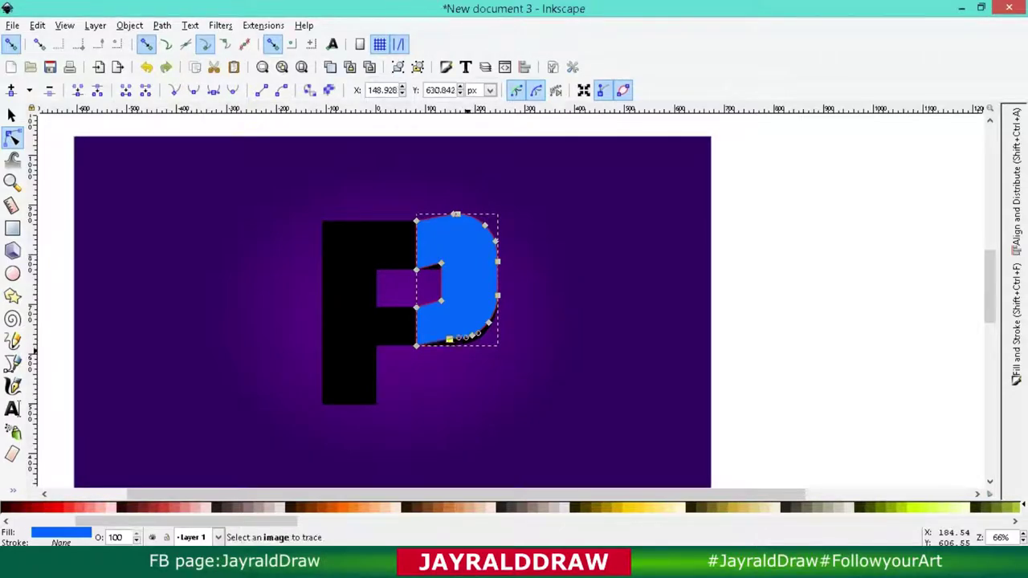
left_click_drag(472, 334, 472, 331)
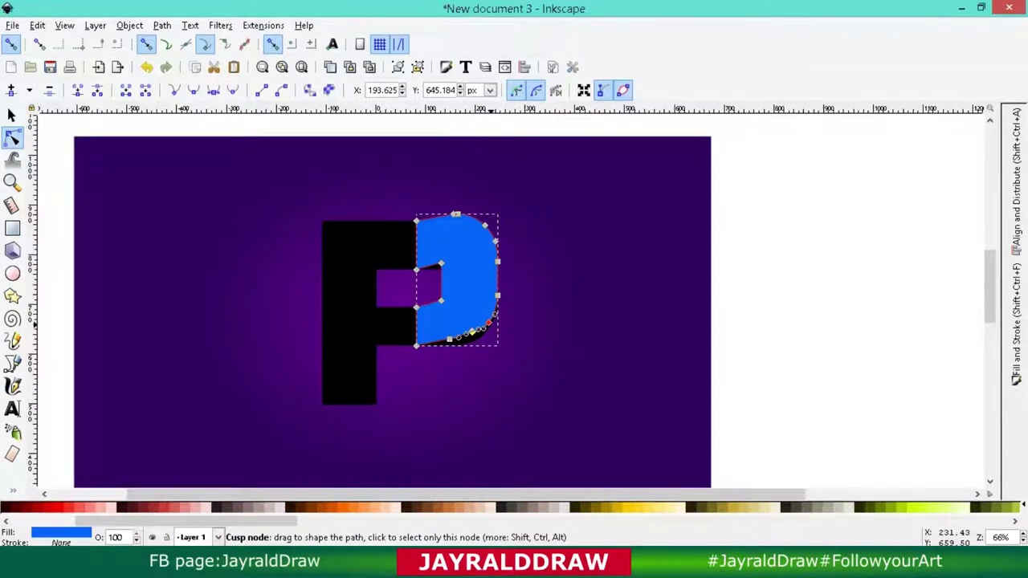
Draw a red rectangle over the bowl and align its left edge with the blue bowl
key("s")
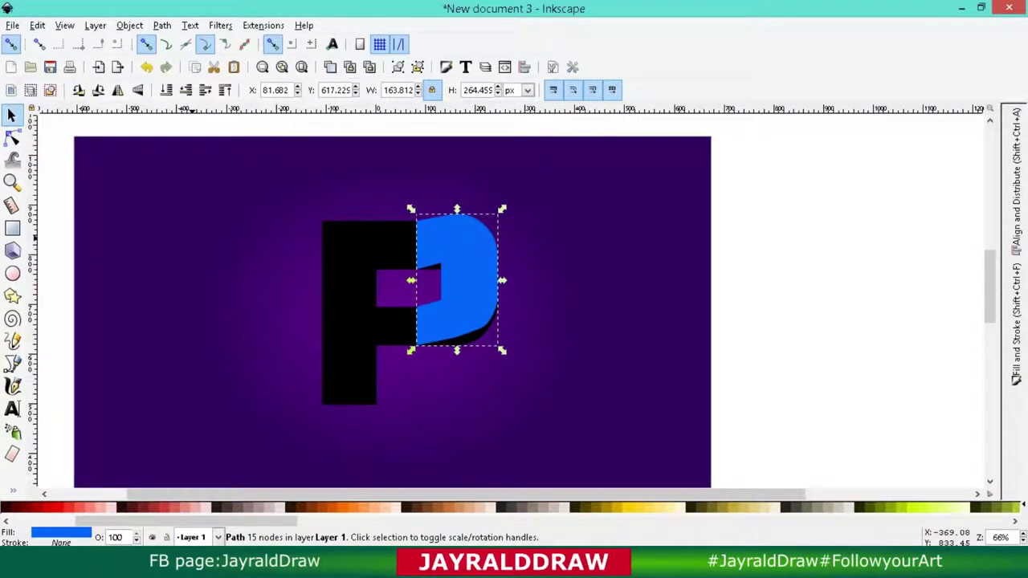
key("Tab")
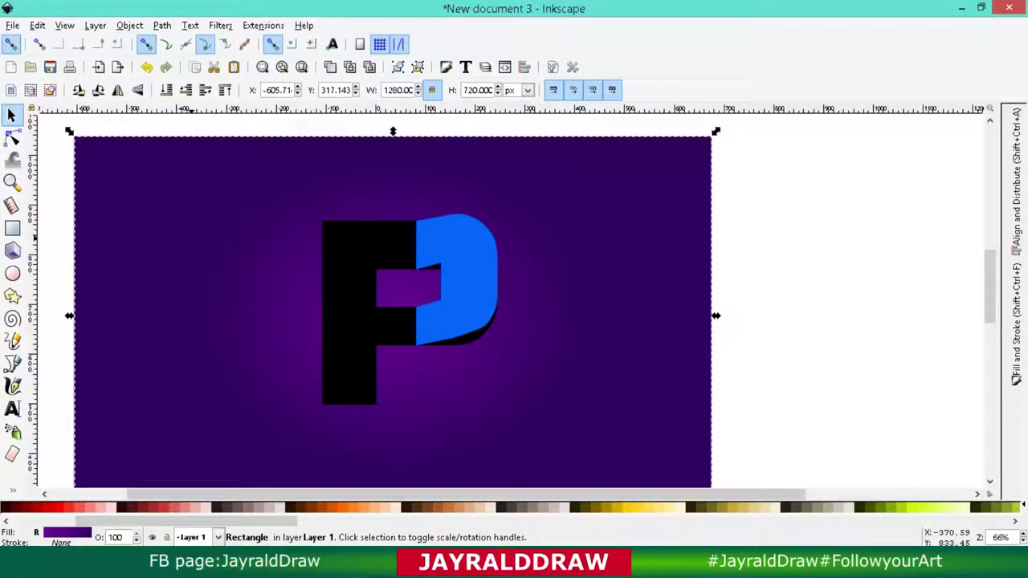
key("Tab")
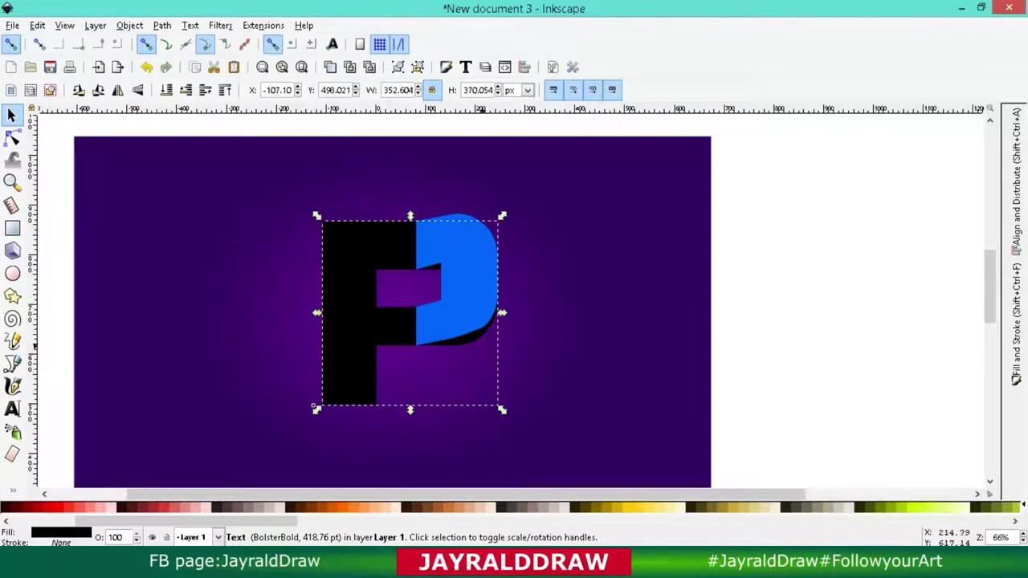
key("Tab")
key("r")
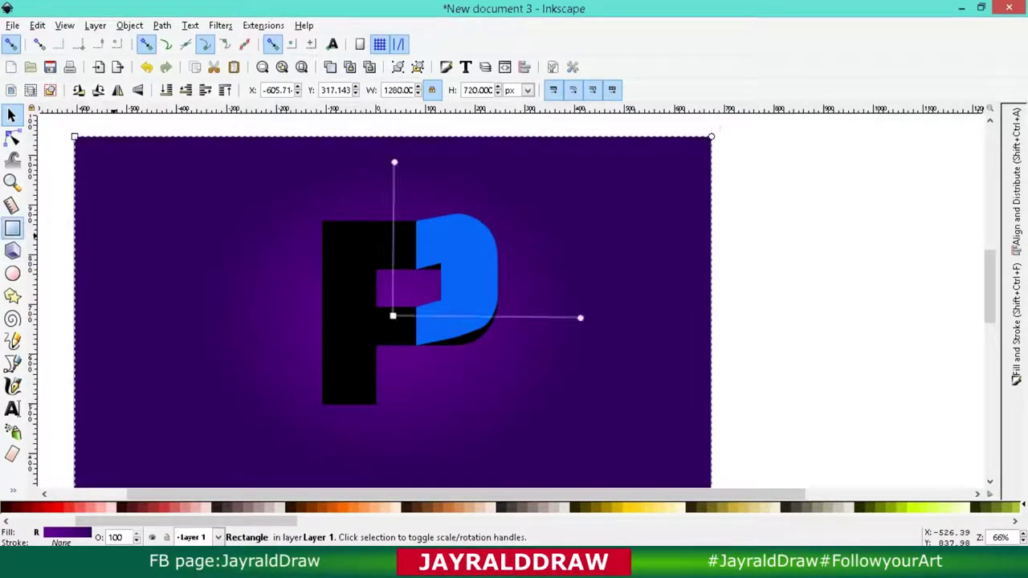
mouse_move(413, 191)
left_mouse_down()
mouse_move(493, 380)
mouse_move(505, 371)
left_mouse_up()
key("s")
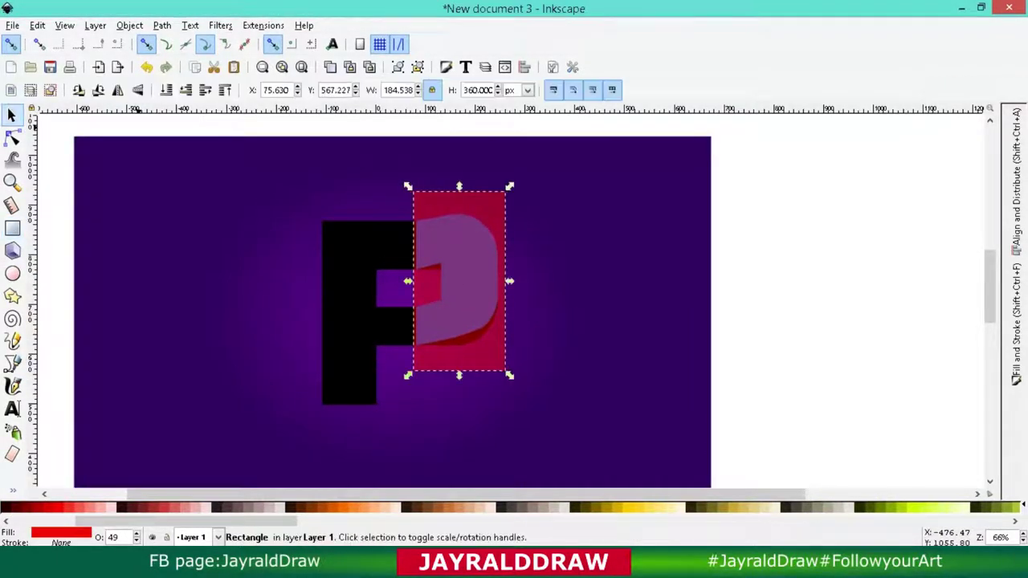
left_click_drag(461, 322, 486, 318)
left_click(427, 241, "shift")
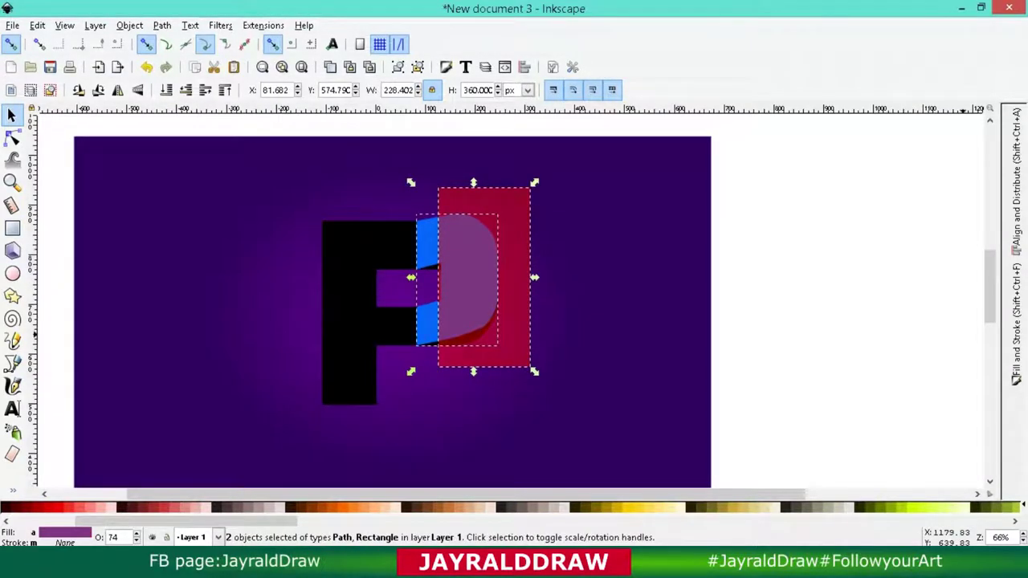
left_click(1016, 185)
left_click(885, 183)
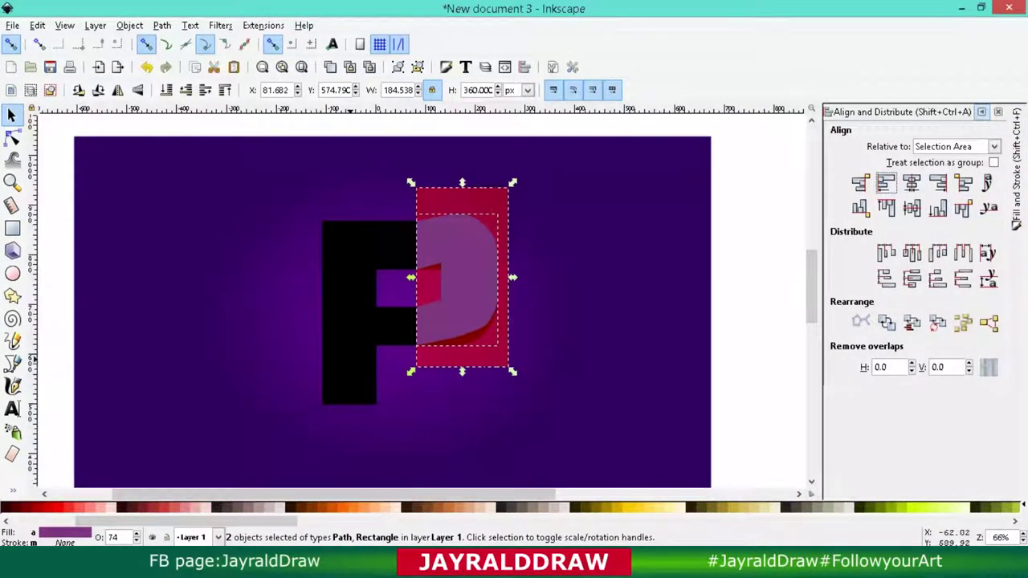
Cut the bowl out of the black P using the rectangle and Path > Difference
left_click(344, 286, "shift")
left_click(162, 25)
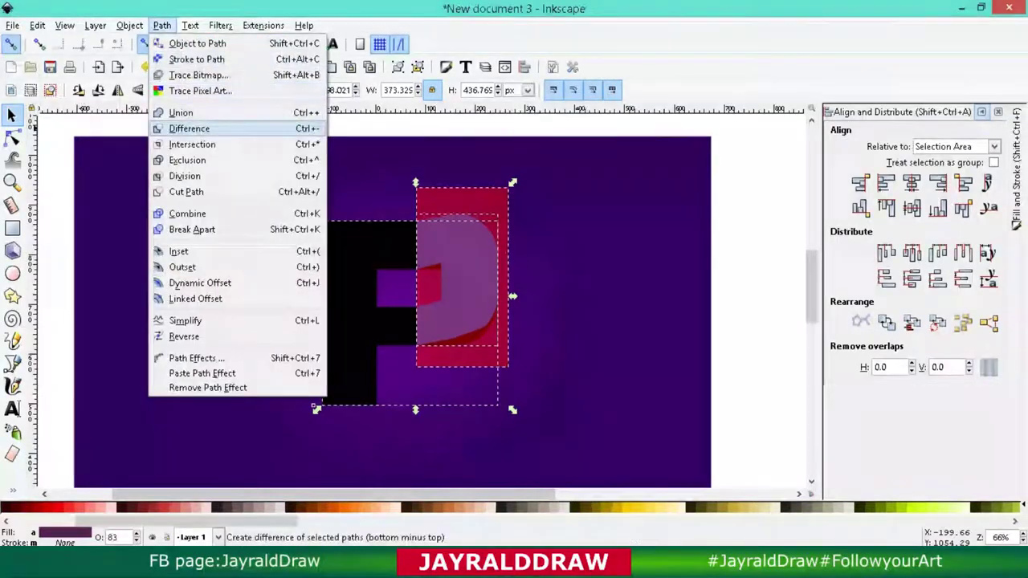
left_click(185, 126)
key("ctrl+z")
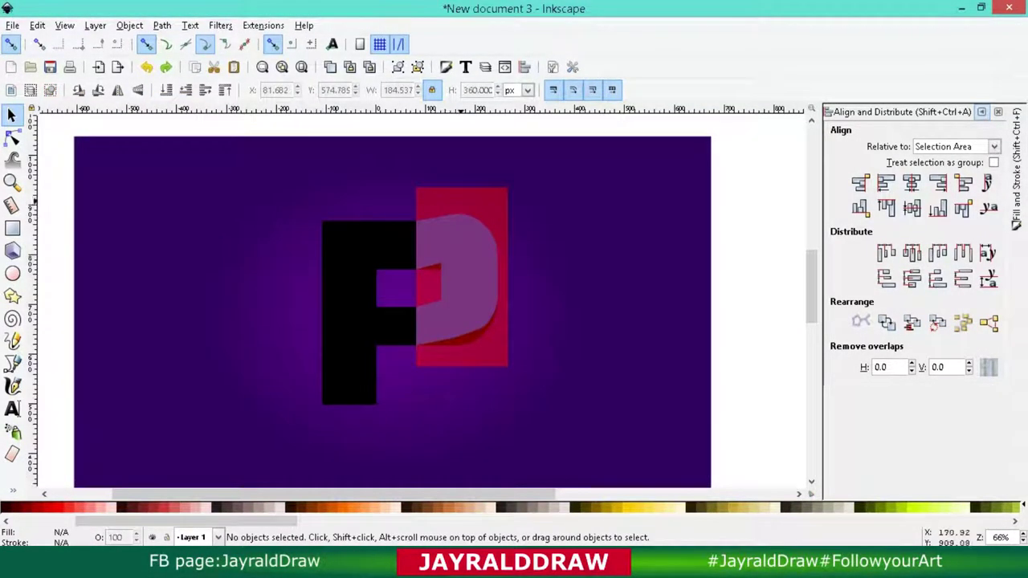
left_click(461, 197)
left_click(346, 241, "shift")
left_click(162, 25)
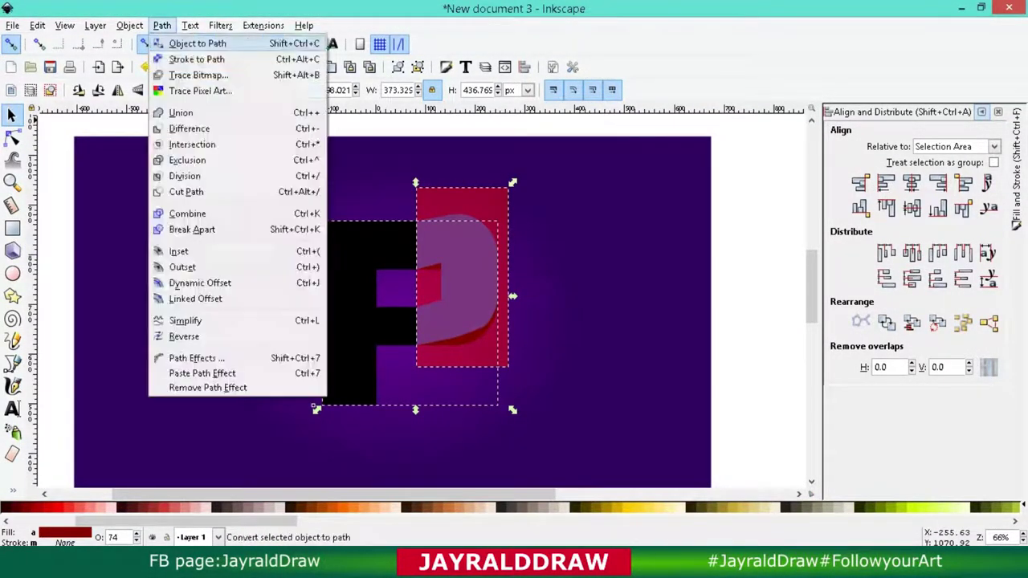
left_click(189, 128)
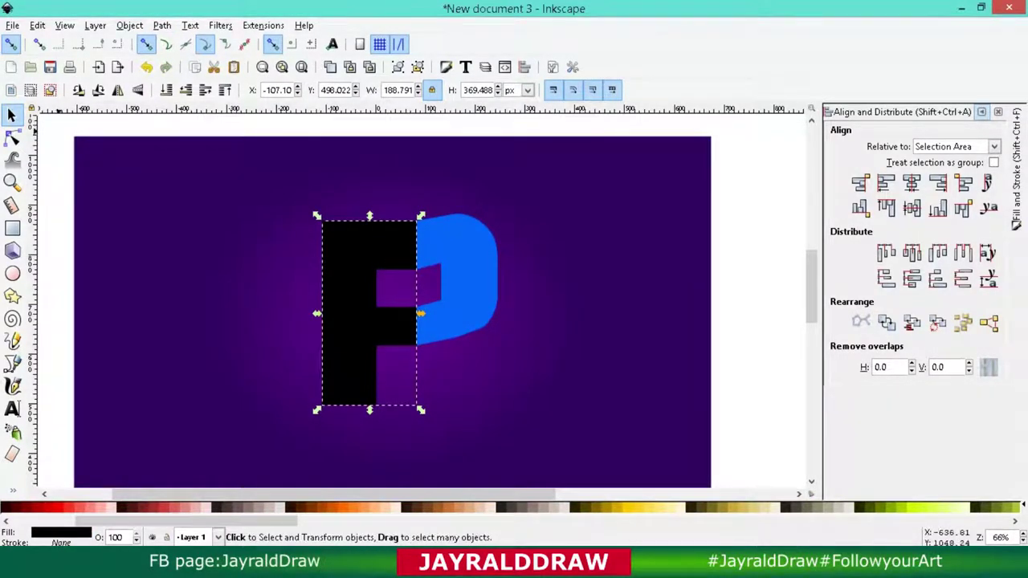
Duplicate the blue bowl shape
left_click(466, 273)
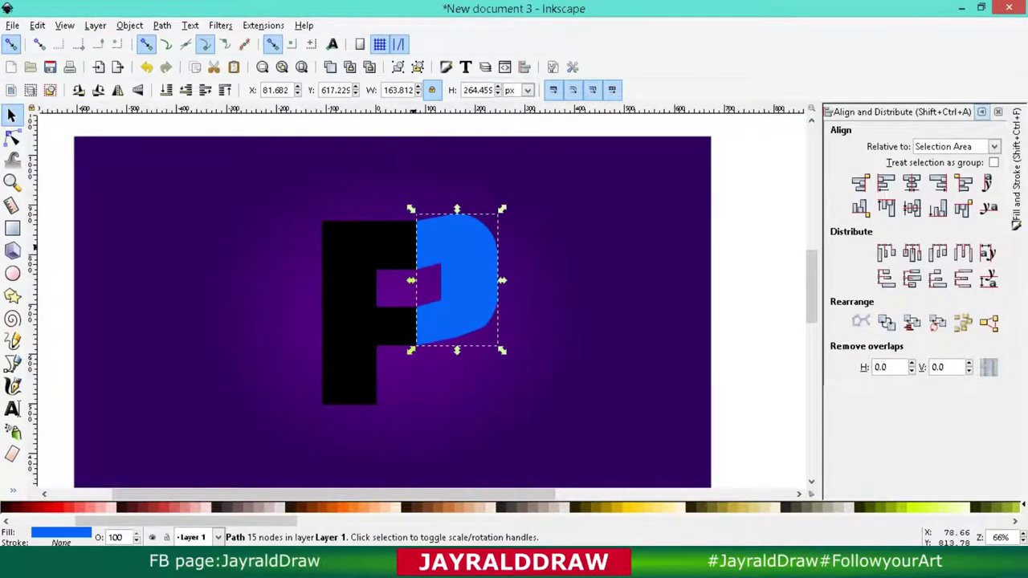
right_click(429, 245)
left_click(466, 346)
Stretch the bowl copy's right nodes diagonally down-right and fill it black
left_click(12, 138)
left_click_drag(427, 190, 506, 358)
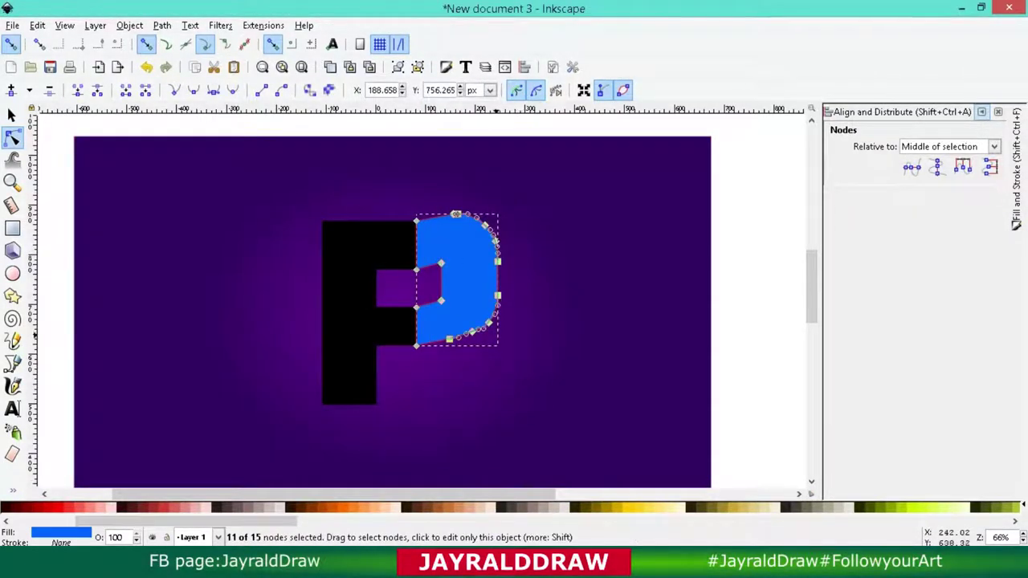
mouse_move(497, 296)
left_mouse_down()
mouse_move(618, 406)
mouse_move(639, 412)
left_mouse_up()
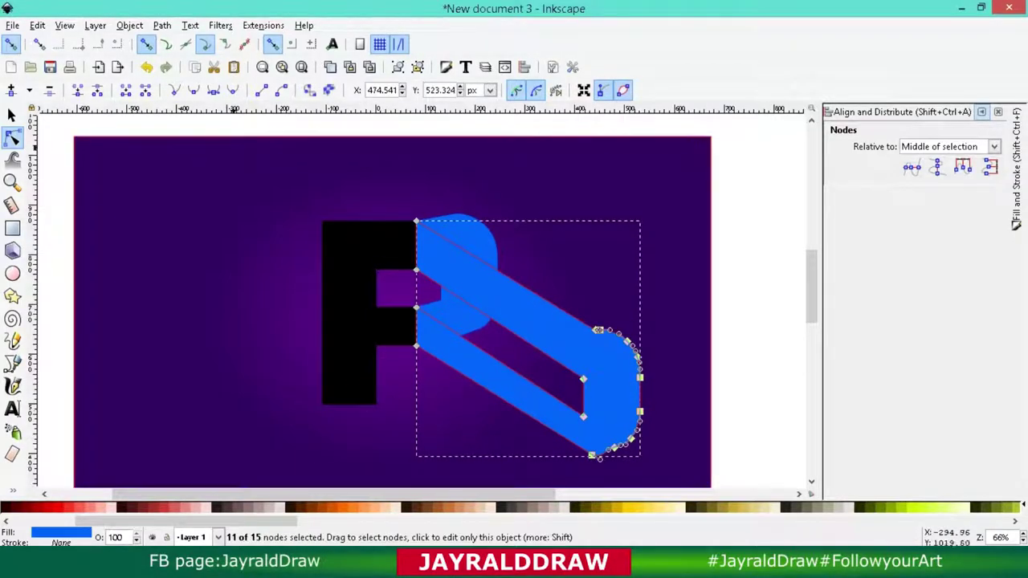
left_click(12, 115)
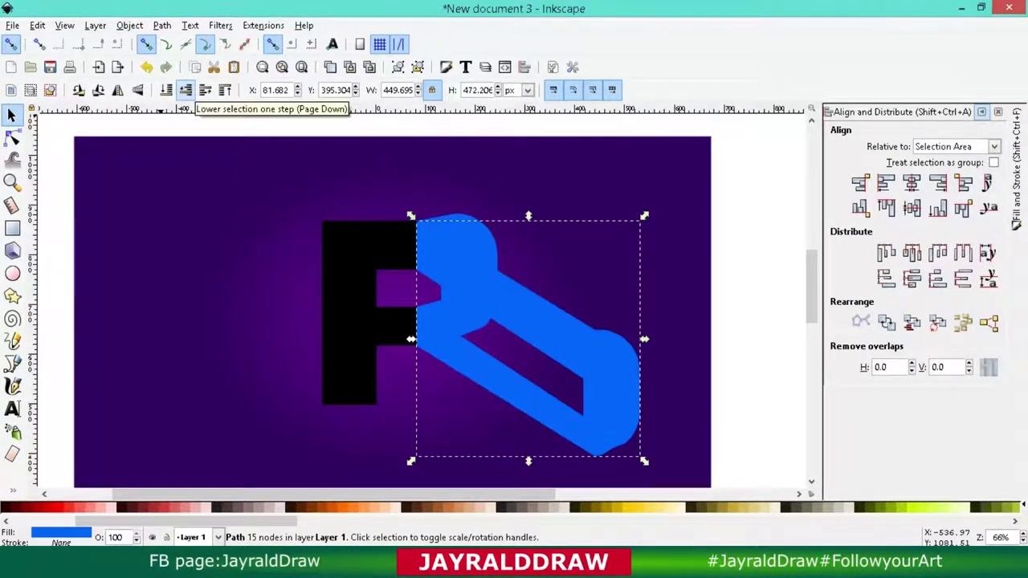
left_click_drag(185, 520, 123, 521)
left_click(18, 507)
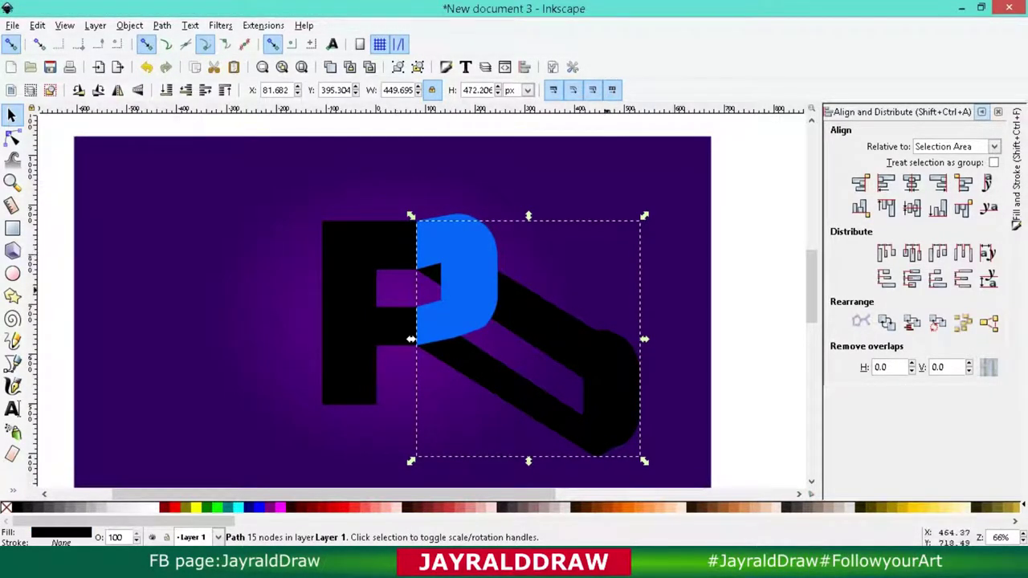
key("Tab")
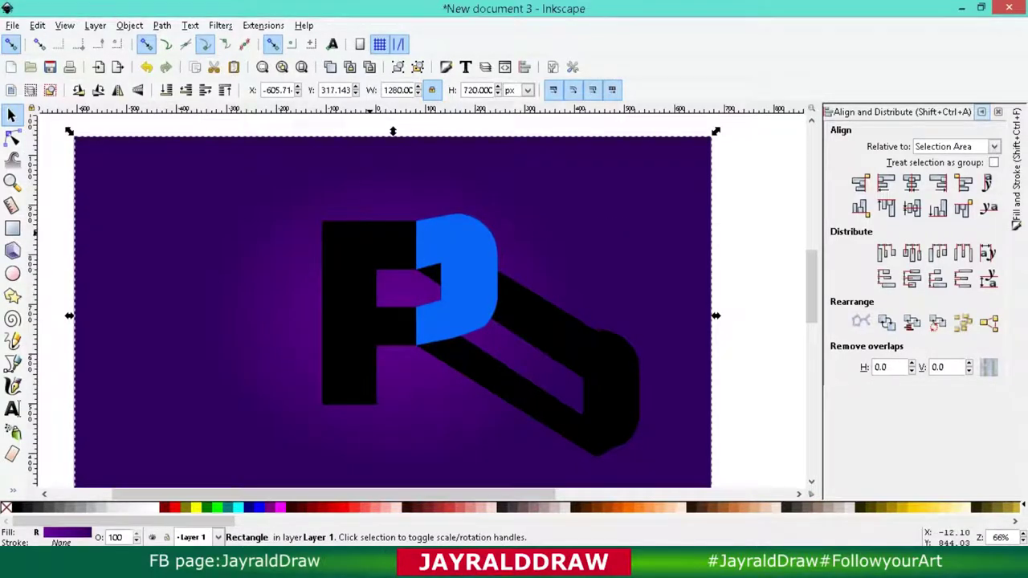
key("Tab")
Give the stem a linear gradient whose end stop is pale pink
key("ctrl+shift+f")
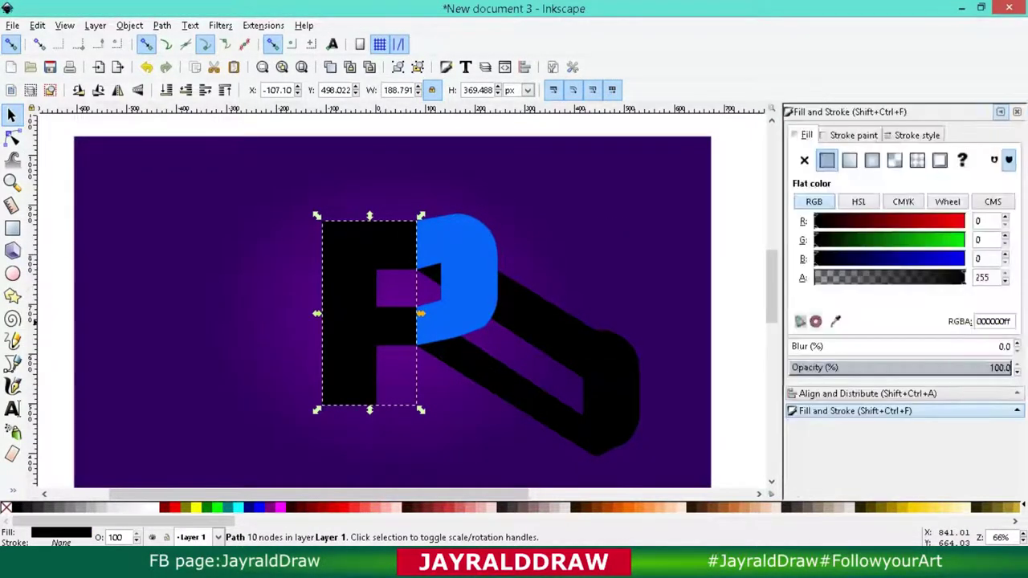
left_click(849, 160)
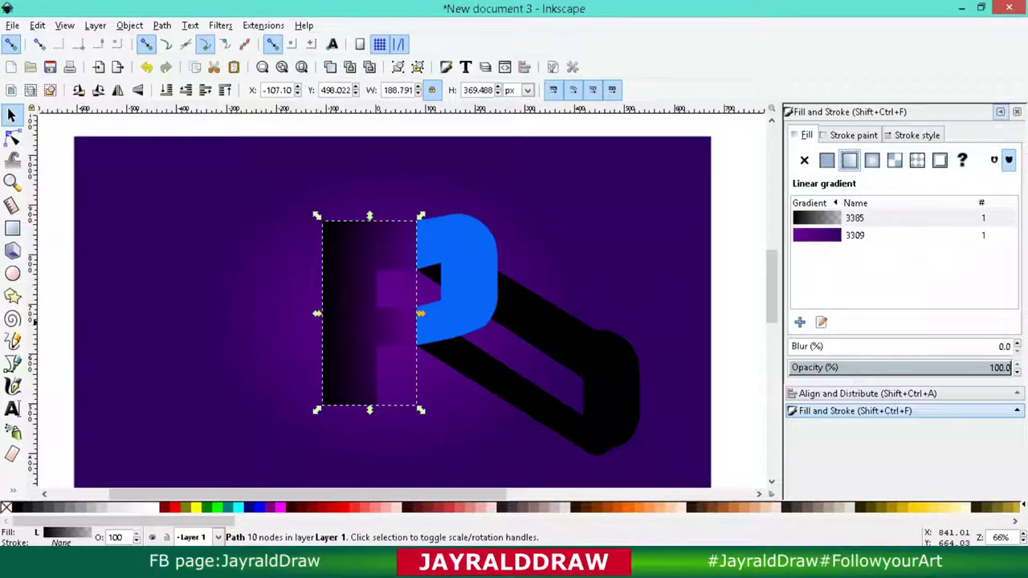
left_click(821, 322)
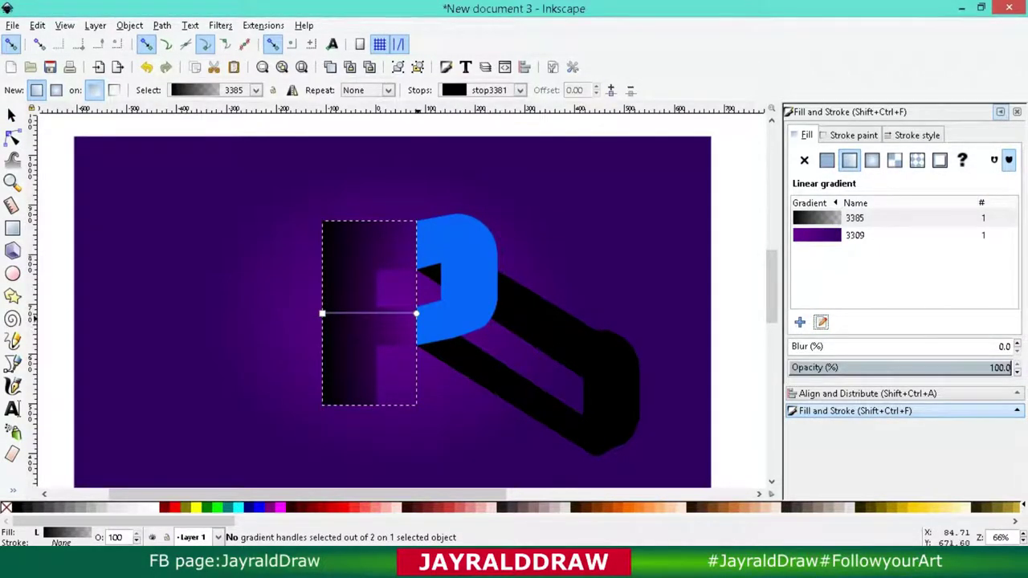
left_click(417, 313)
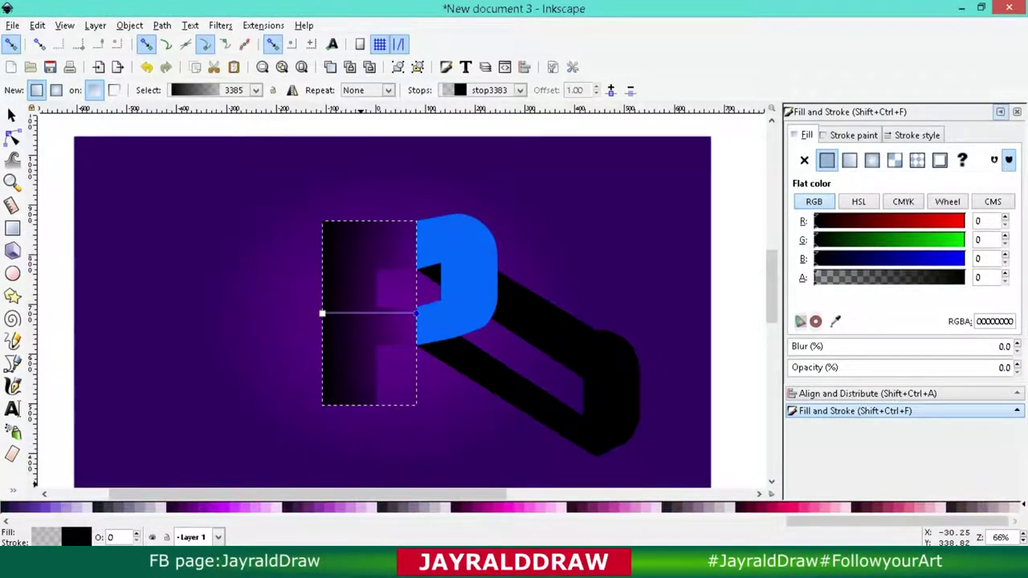
scroll(514, 508, "down", 3)
scroll(514, 508, "down", 3)
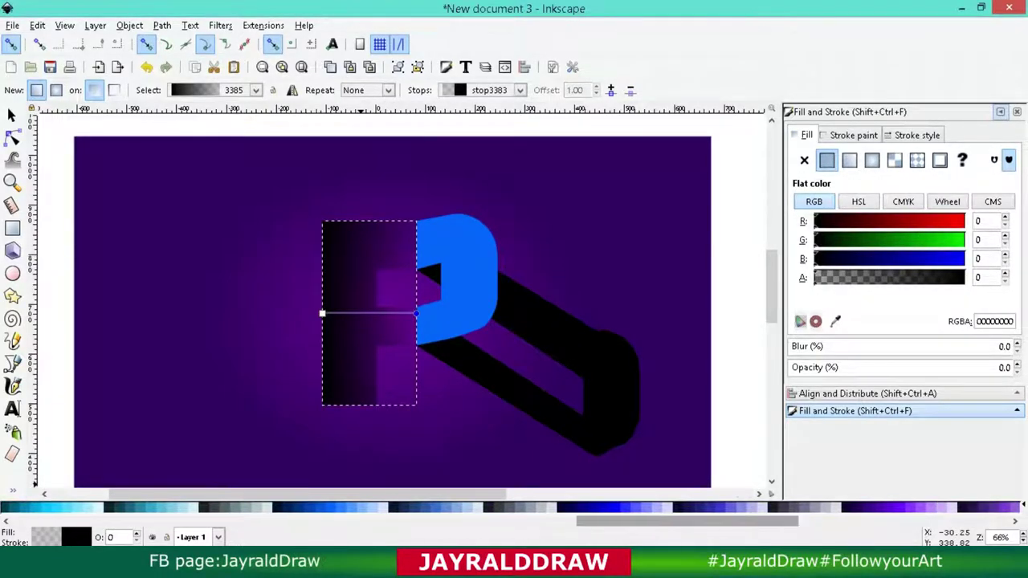
scroll(514, 508, "down", 3)
scroll(514, 508, "down", 2)
scroll(514, 507, "down", 2)
scroll(803, 507, "down", 1)
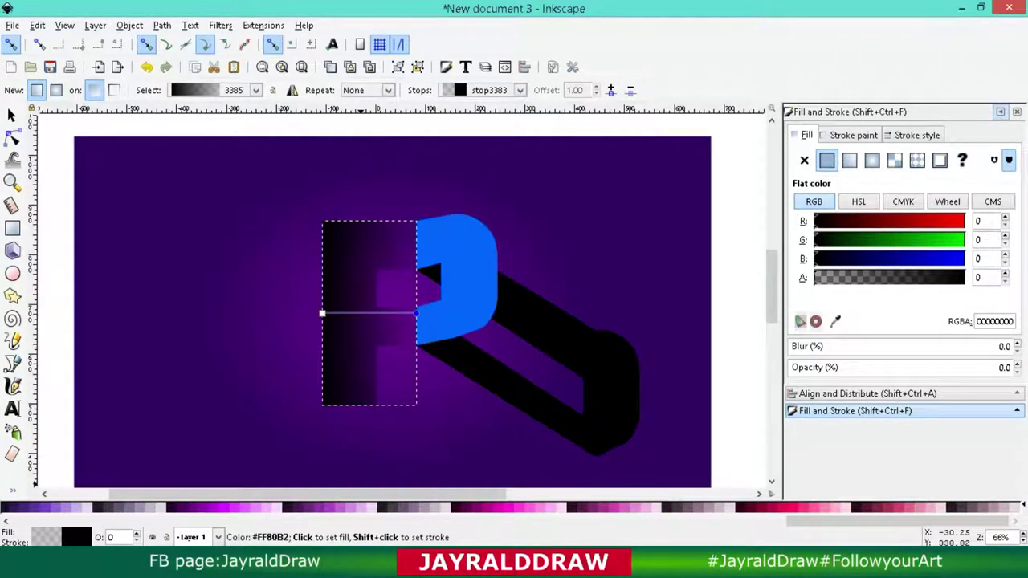
left_click(803, 507)
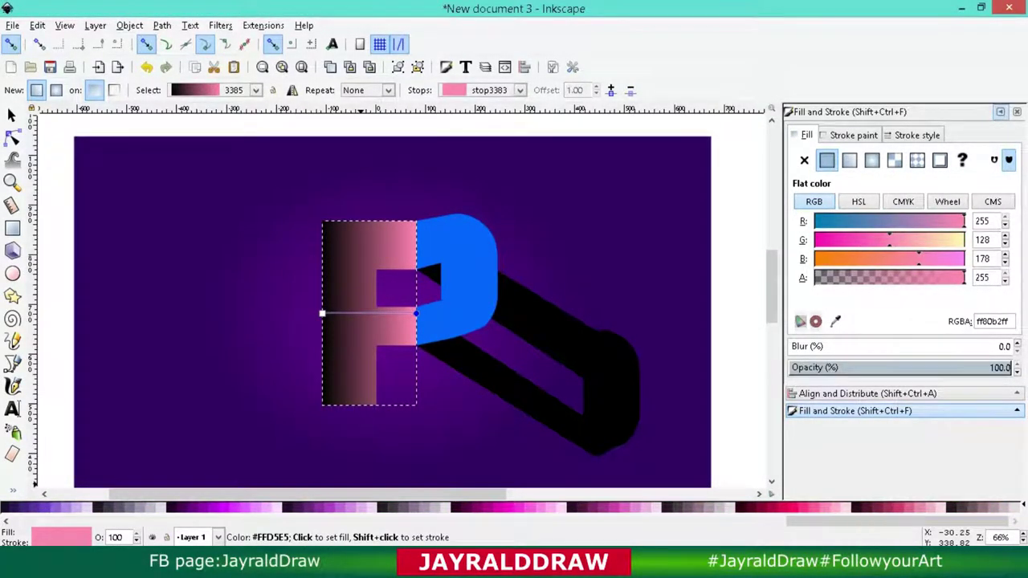
left_click(853, 508)
Colour the gradient's start stop crimson and shift it rightward across the stem
left_click(322, 313)
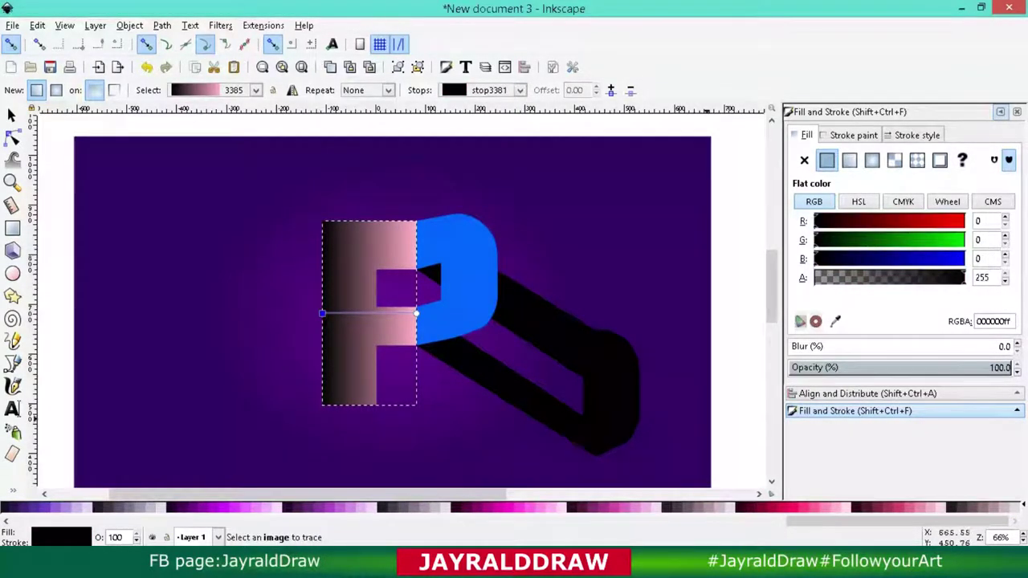
left_click(773, 507)
left_click(741, 507)
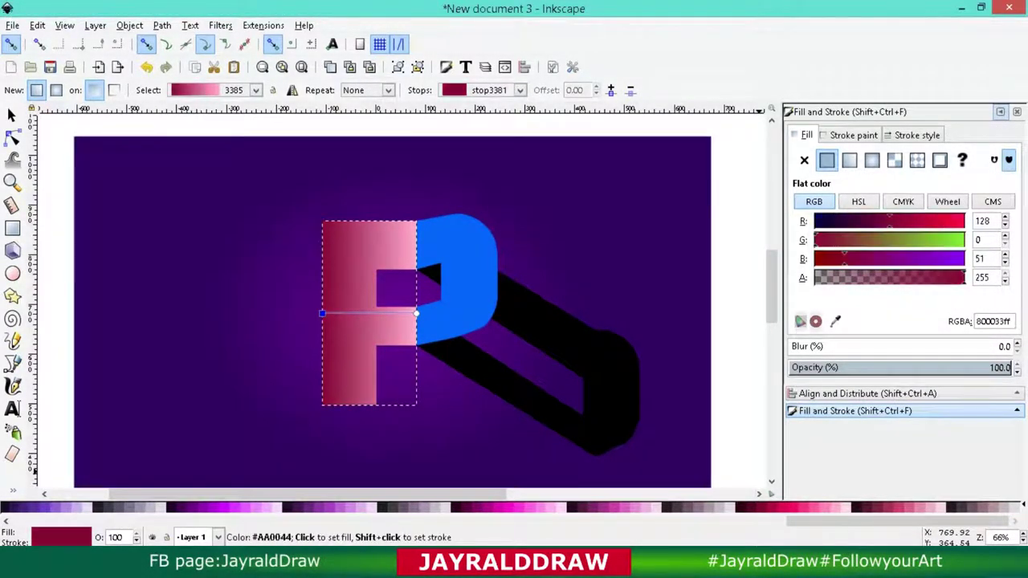
left_click(757, 508)
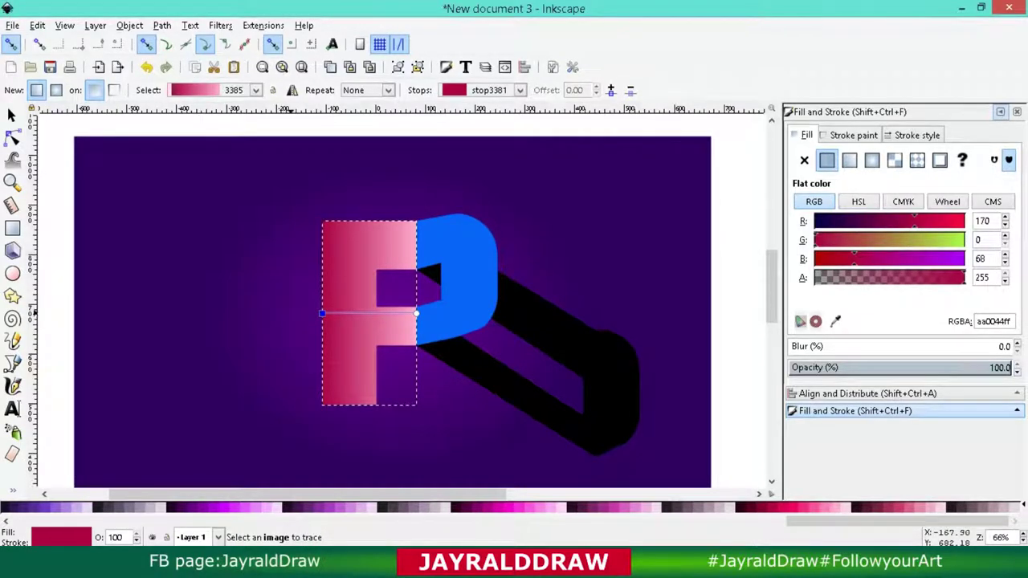
left_click_drag(322, 313, 342, 313)
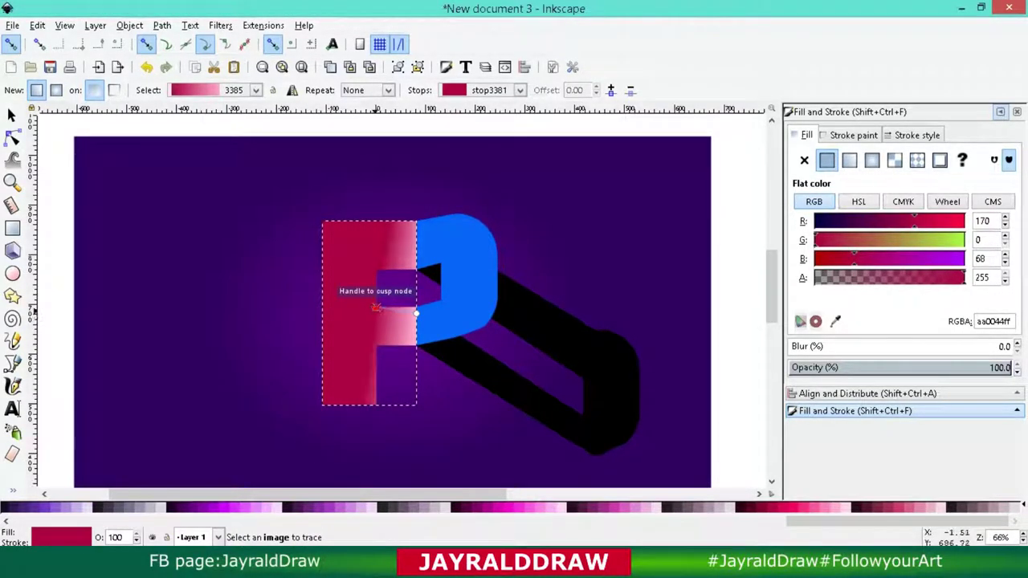
Extend the gradient's end onto the bowl and nudge its start slightly
key("g")
left_click_drag(417, 313, 462, 308)
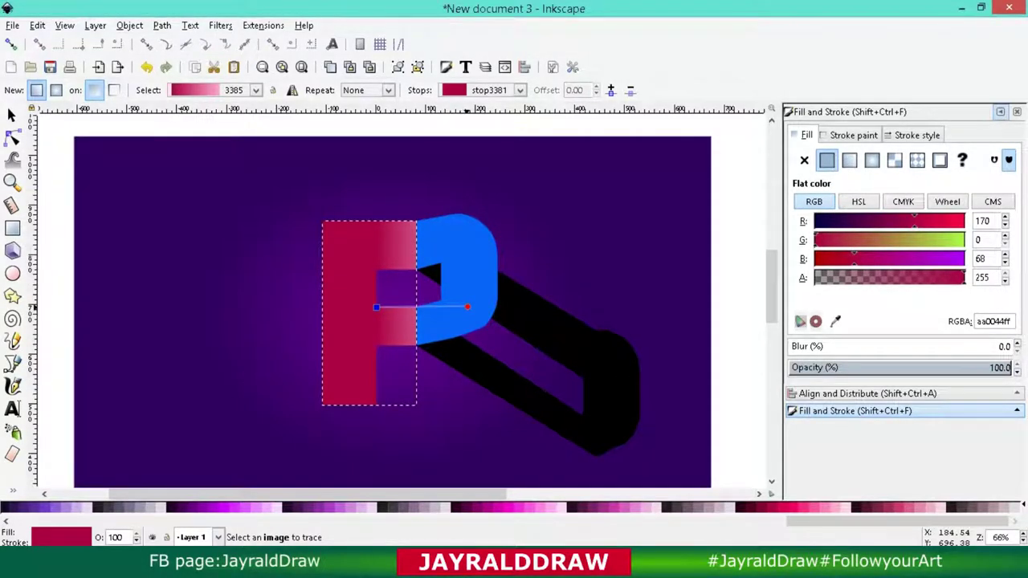
mouse_move(376, 307)
left_mouse_down()
mouse_move(368, 305)
mouse_move(378, 309)
left_mouse_up()
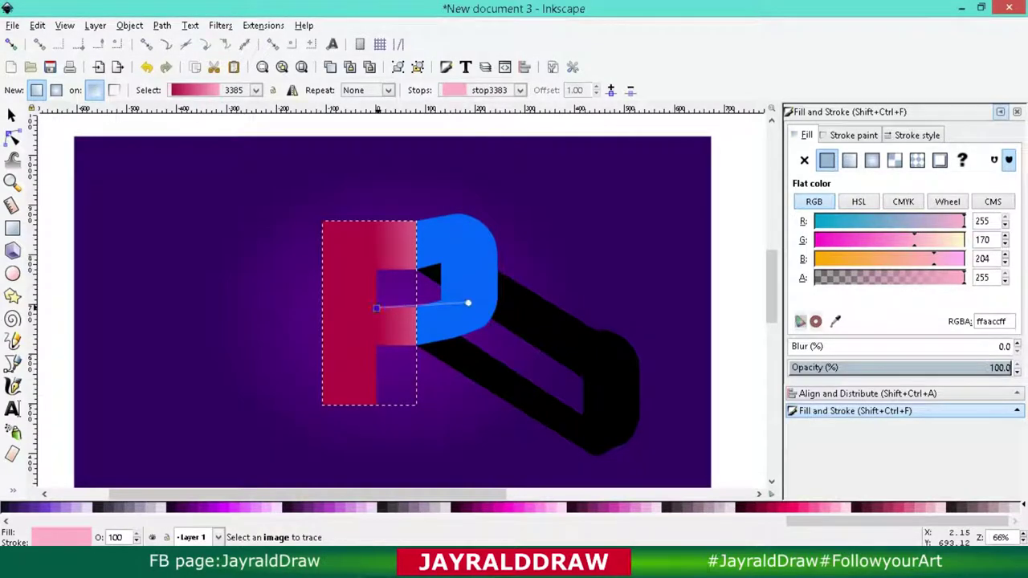
key("s")
left_click(478, 305)
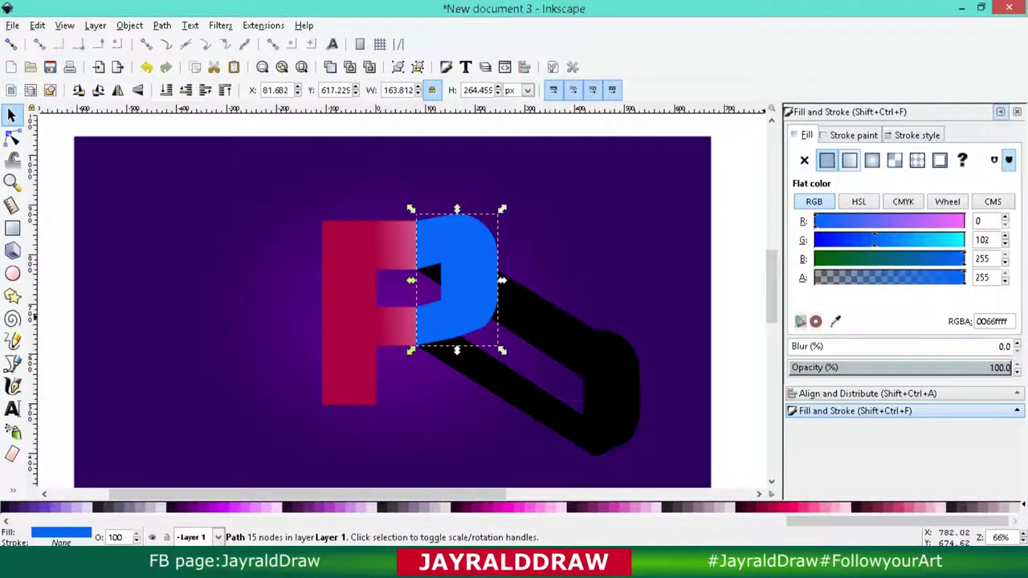
Give the blue bowl a linear gradient, extend it right and make its end stop fully opaque
left_click(849, 160)
left_click(820, 322)
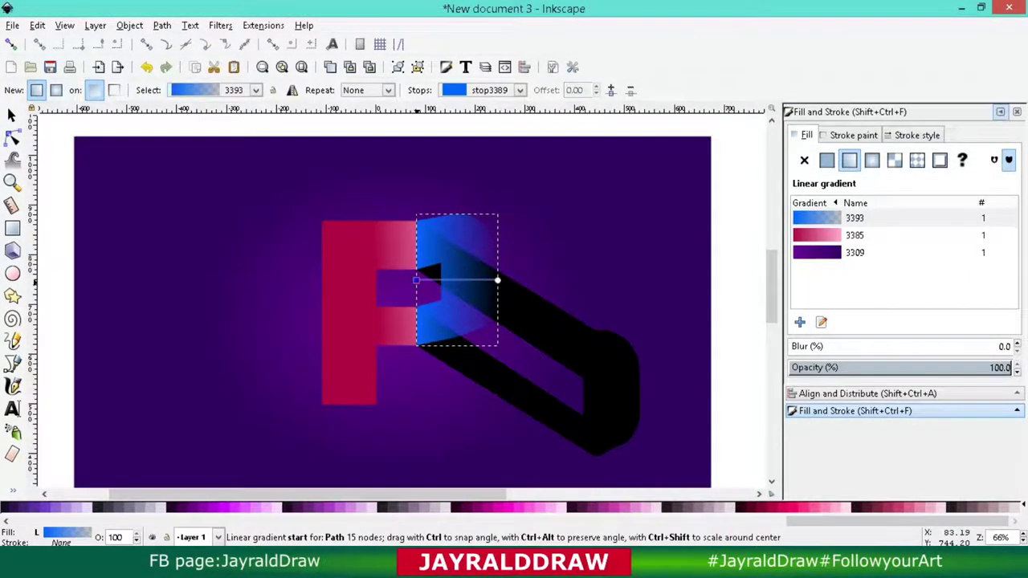
left_click(416, 281)
left_click_drag(498, 281, 587, 285)
left_click(586, 285)
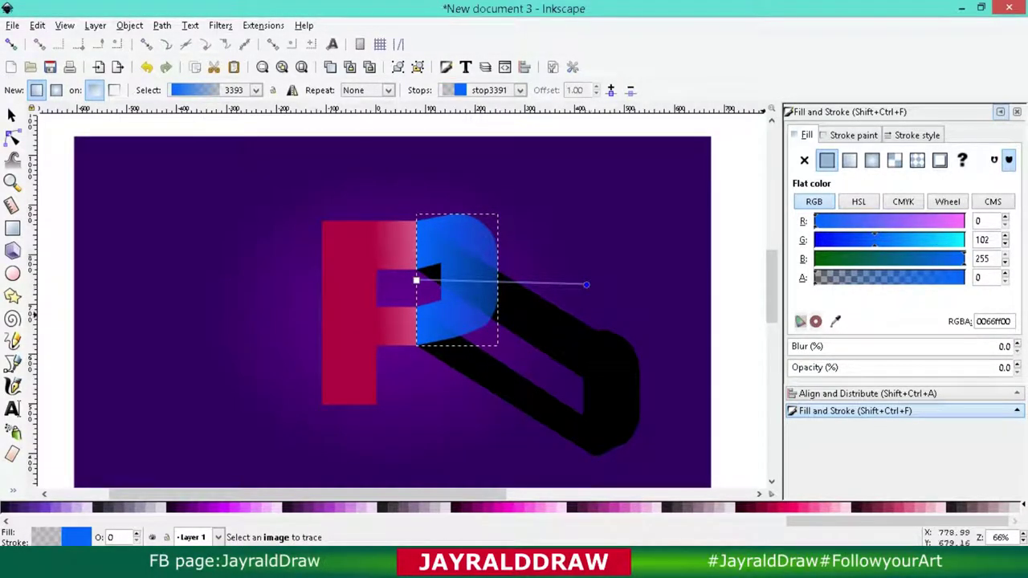
left_click_drag(816, 277, 963, 277)
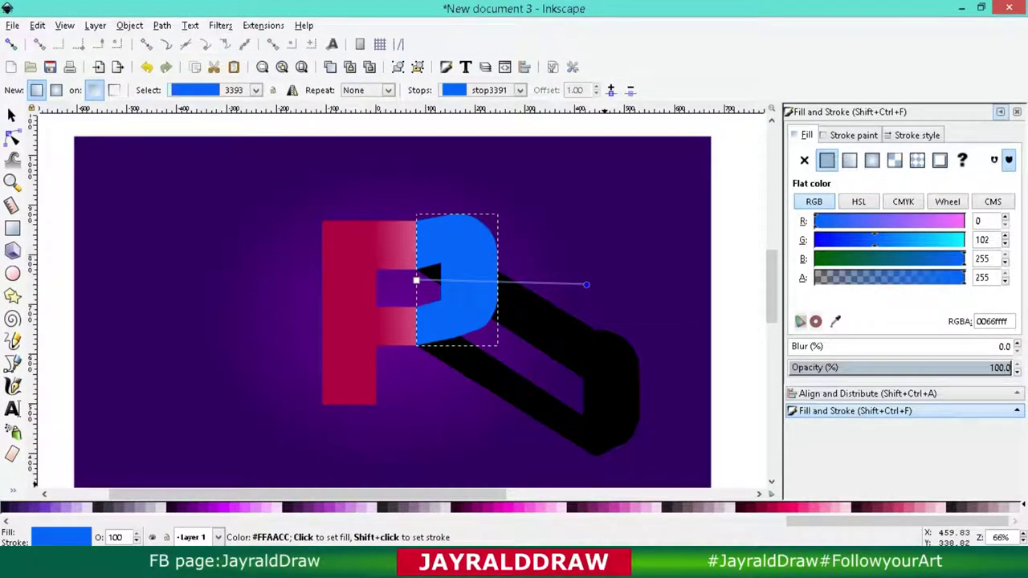
Colour the bowl gradient's end stop pale pink and its start stop #800033
left_click(870, 507)
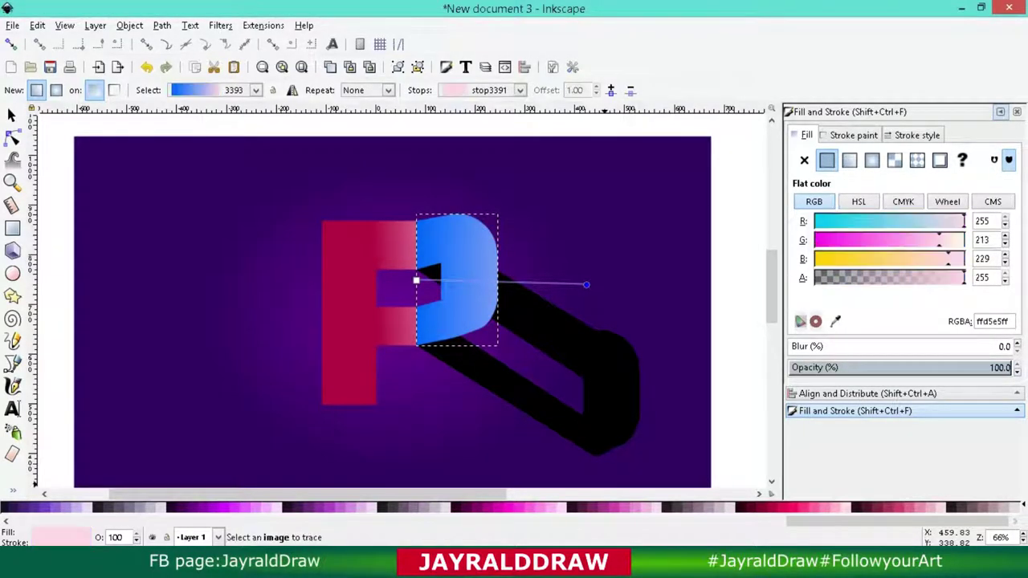
left_click(416, 279)
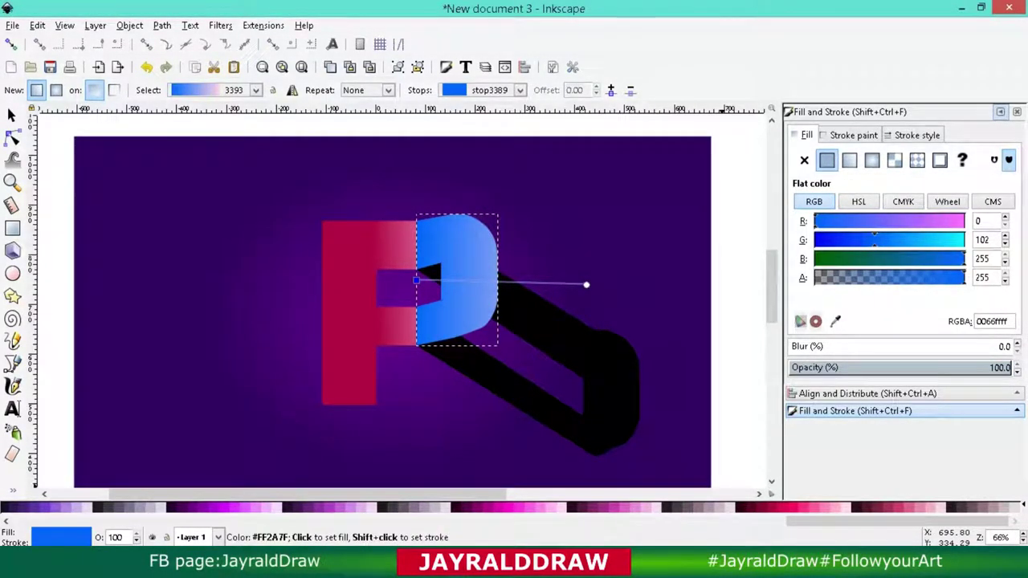
left_click(825, 507)
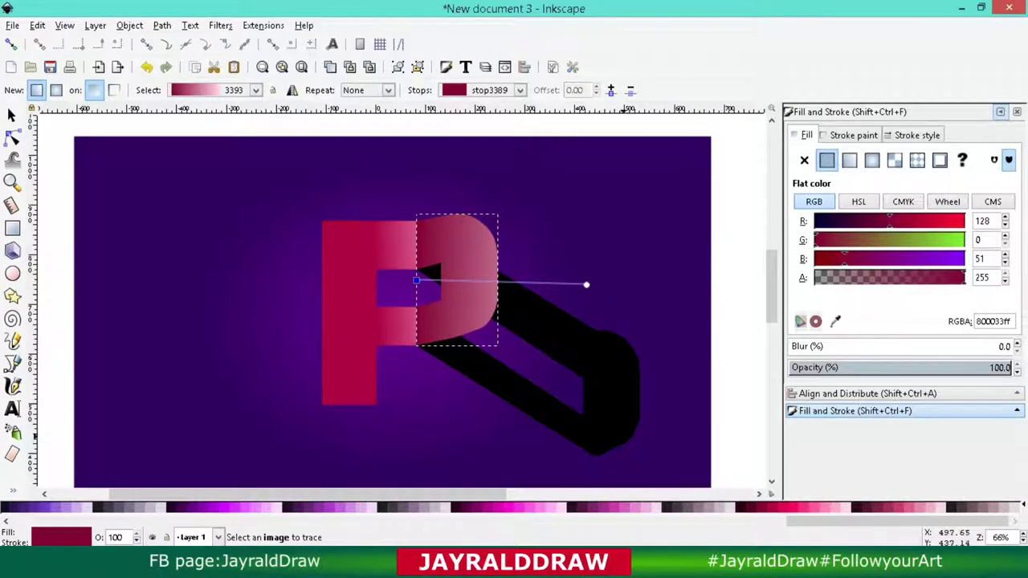
left_click_drag(586, 284, 578, 288)
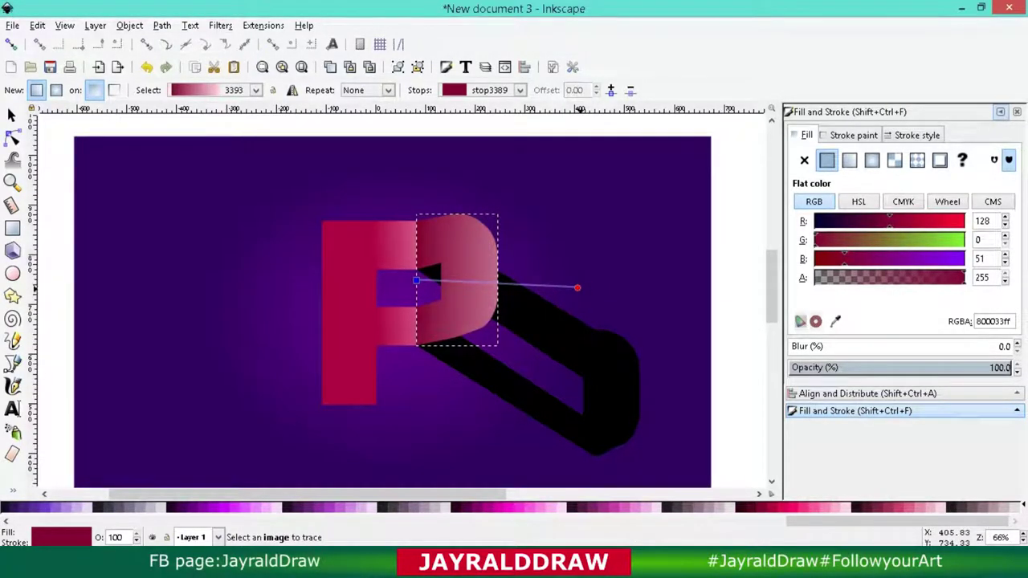
left_click(11, 115)
left_click(264, 287)
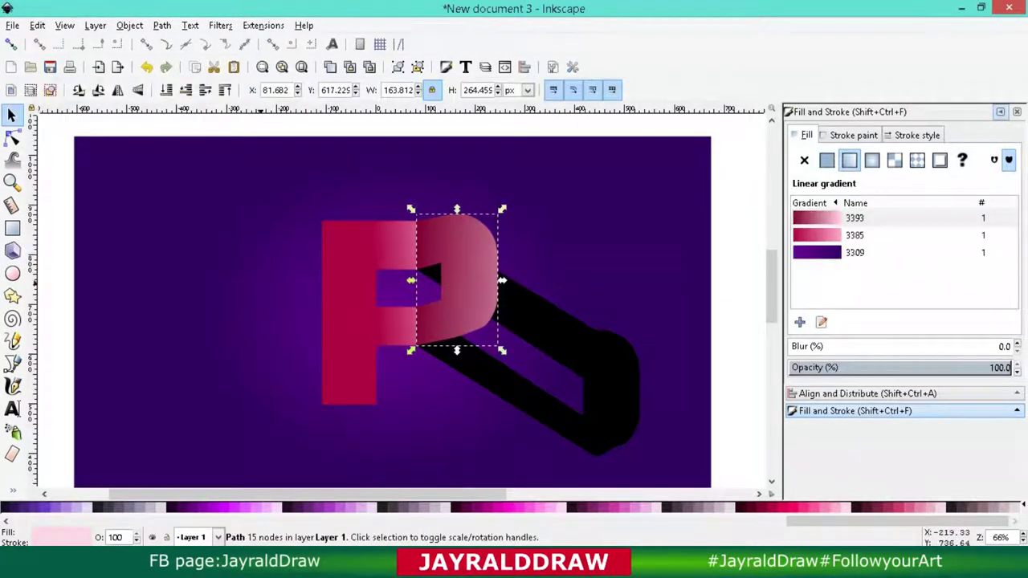
key("Tab")
Give the black shadow a diagonal linear gradient starting transparent at the P's bowl
left_click(835, 321)
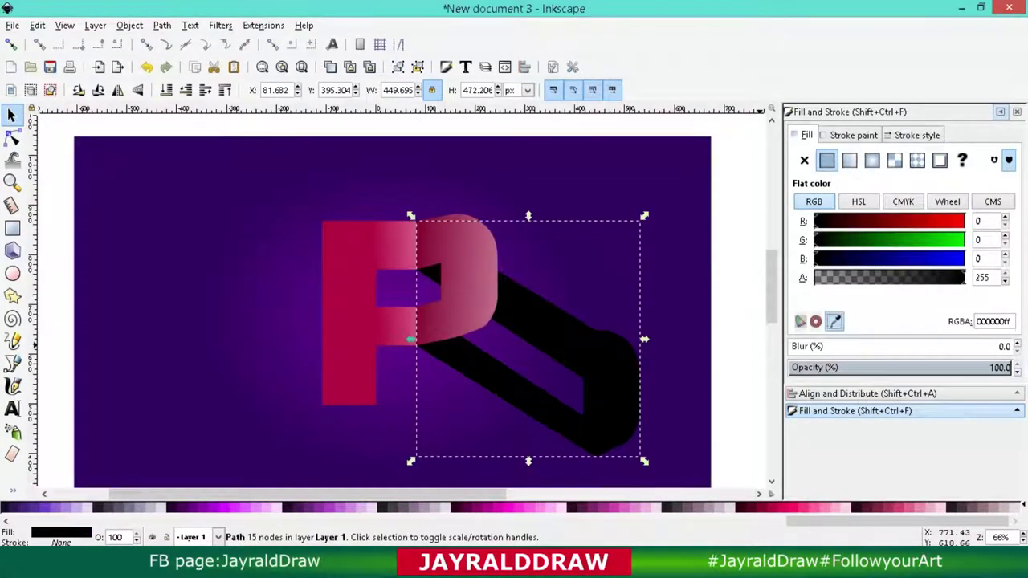
left_click(849, 160)
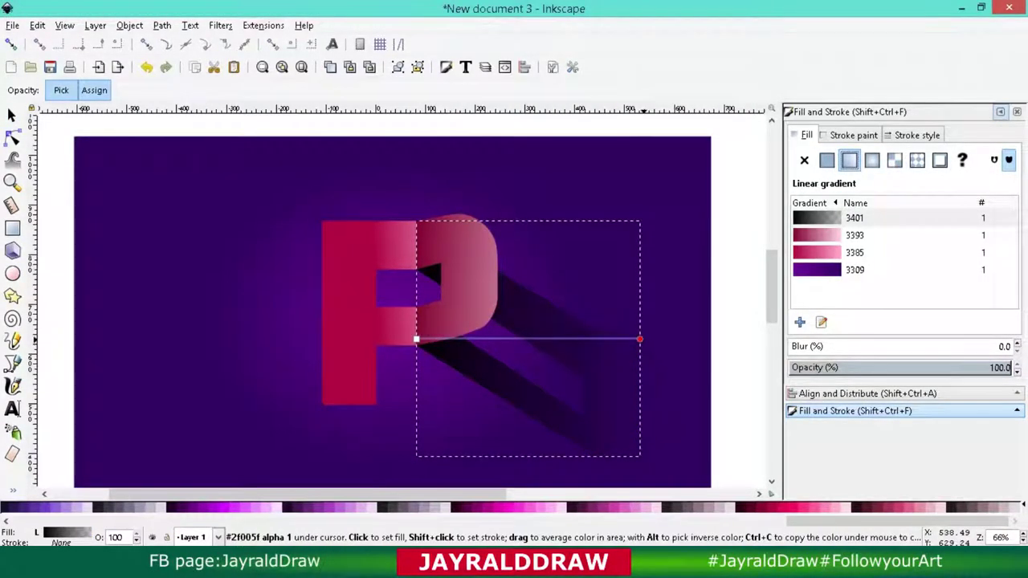
left_click_drag(640, 339, 562, 379)
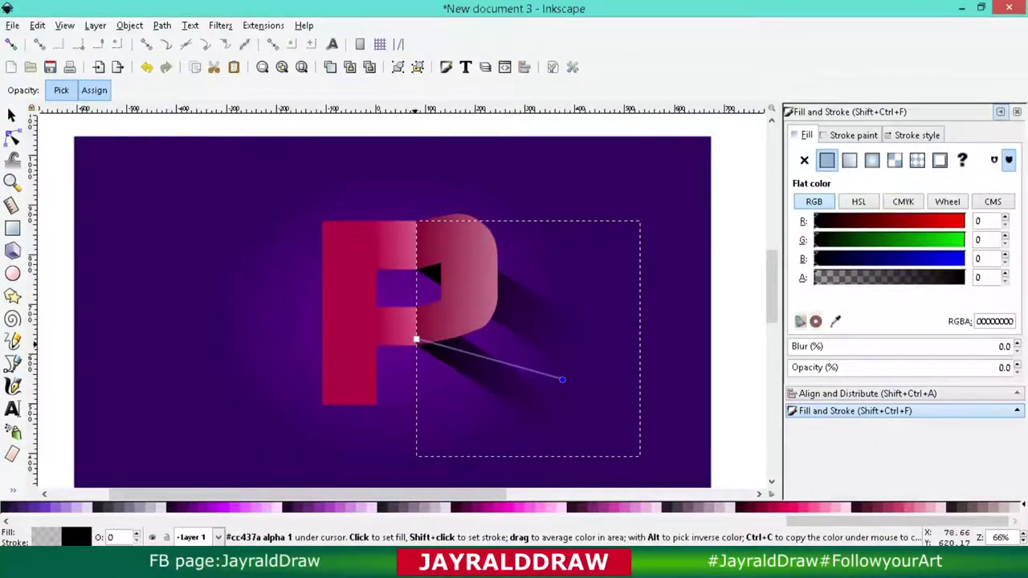
left_click_drag(416, 339, 418, 283)
left_click_drag(562, 379, 568, 346)
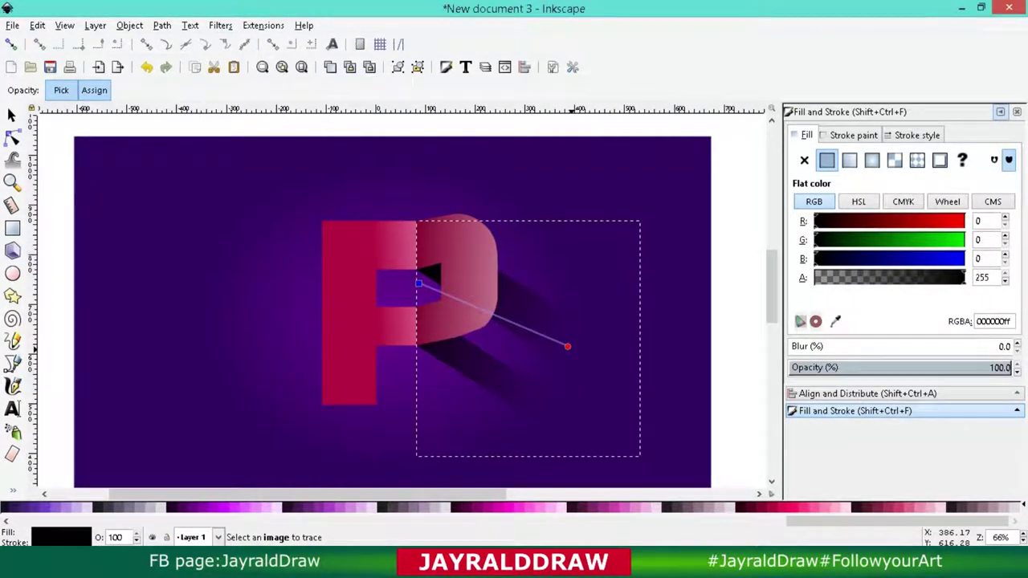
left_click(418, 283)
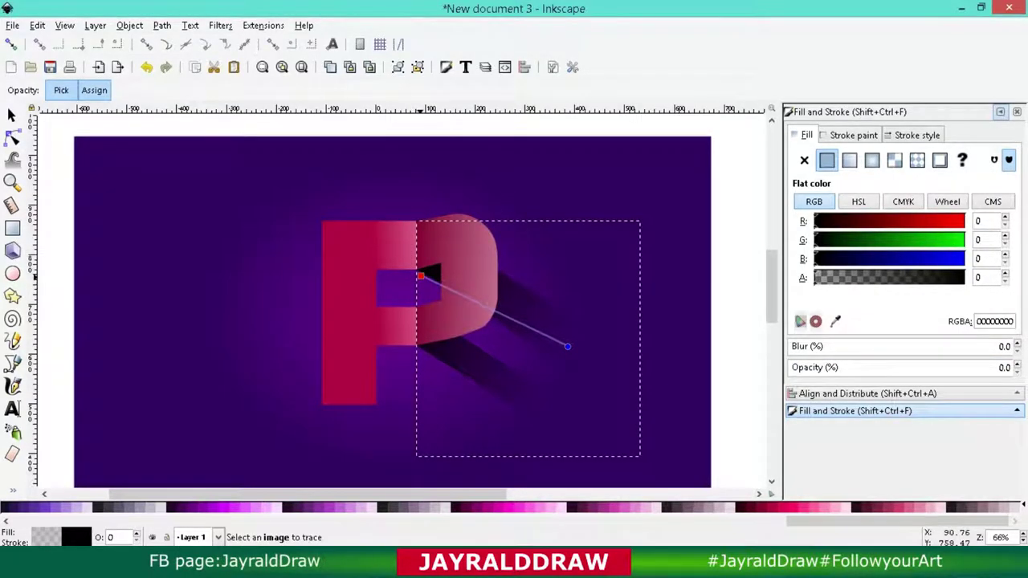
mouse_move(418, 283)
left_mouse_down()
mouse_move(436, 307)
mouse_move(396, 281)
left_mouse_up()
Drag the shadow's outer corner nodes to reshape its far end
key("s")
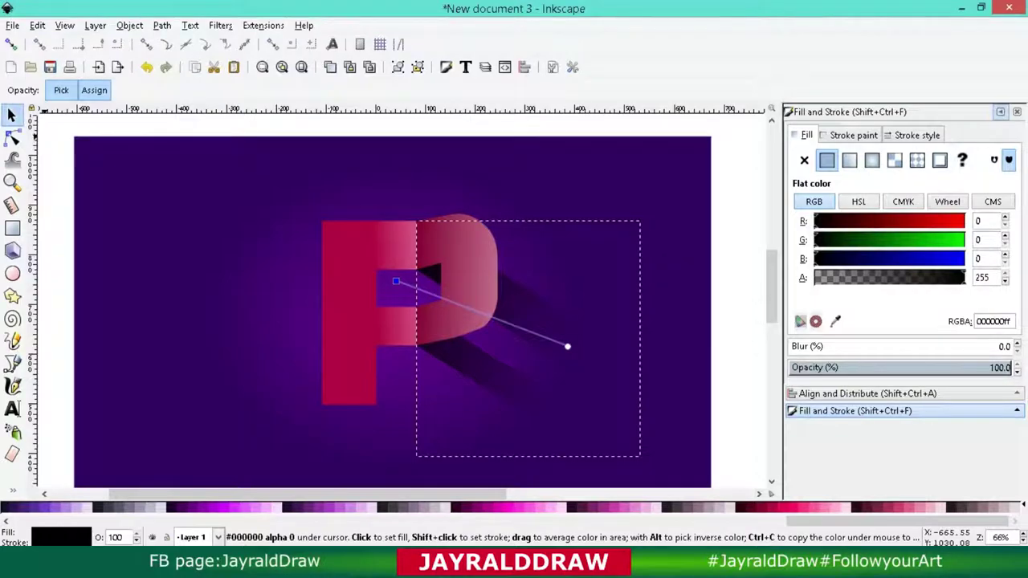
left_click(554, 390)
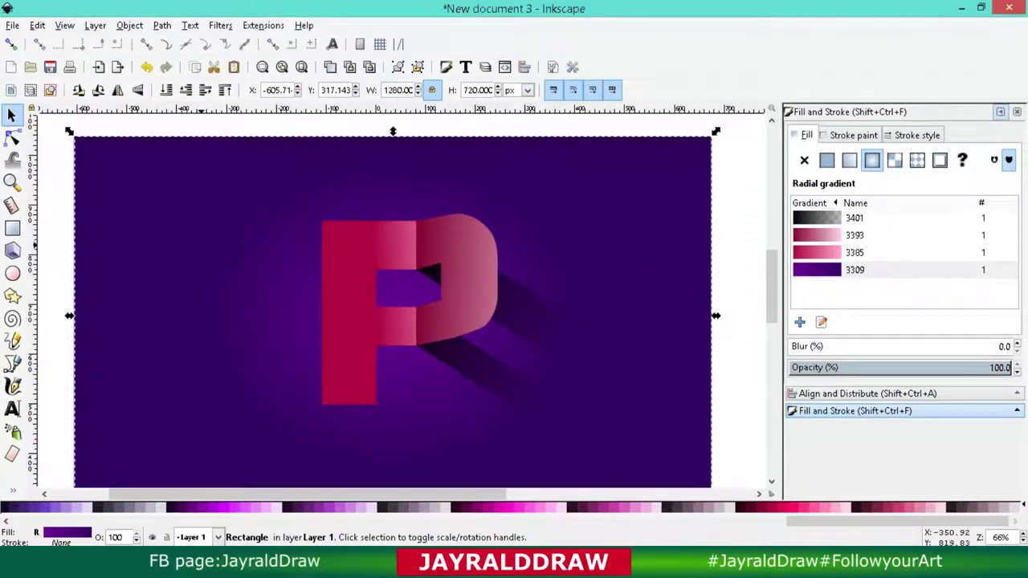
left_click(522, 345)
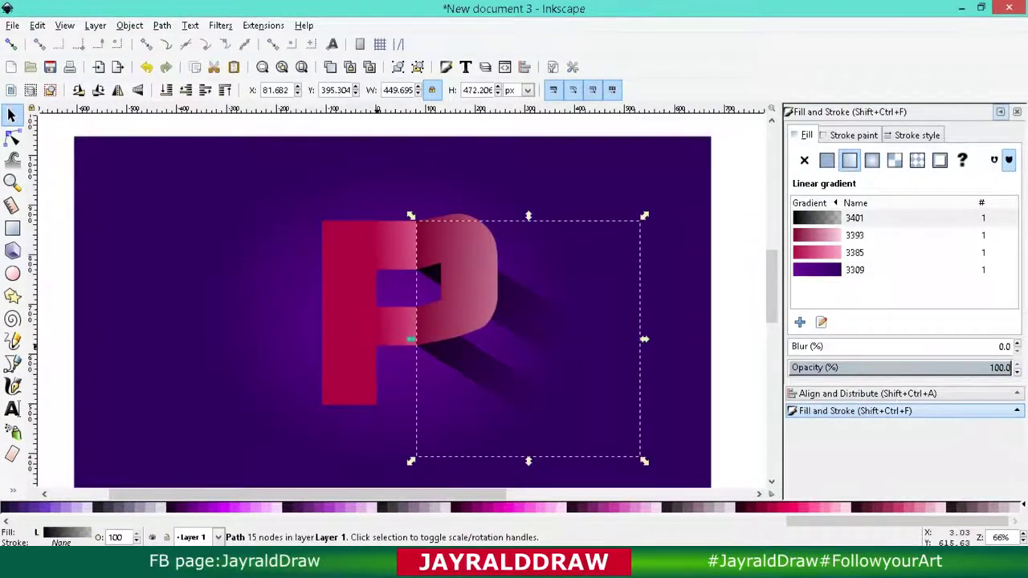
left_click(12, 137)
left_click_drag(584, 416, 605, 382)
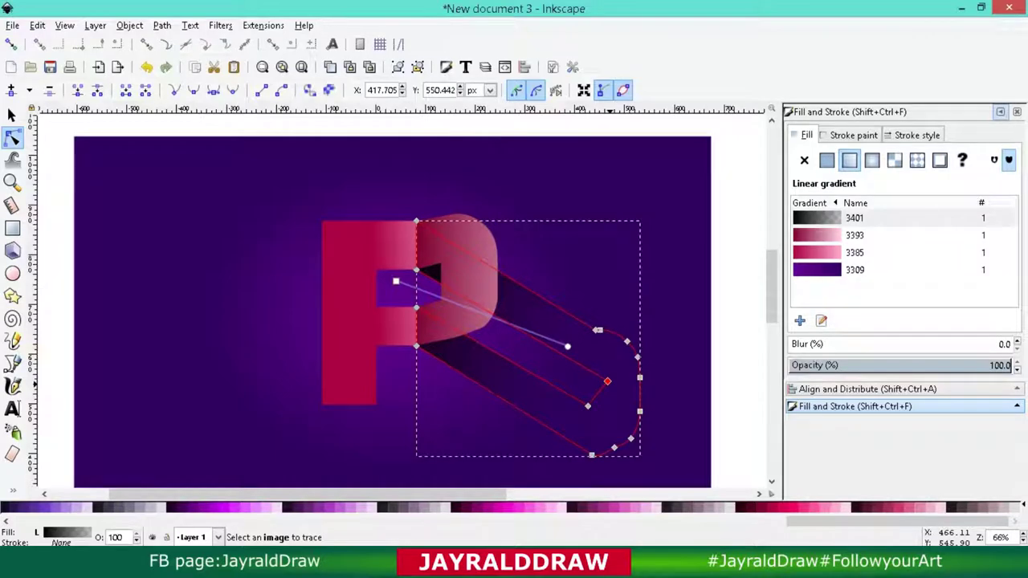
left_click_drag(608, 381, 609, 378)
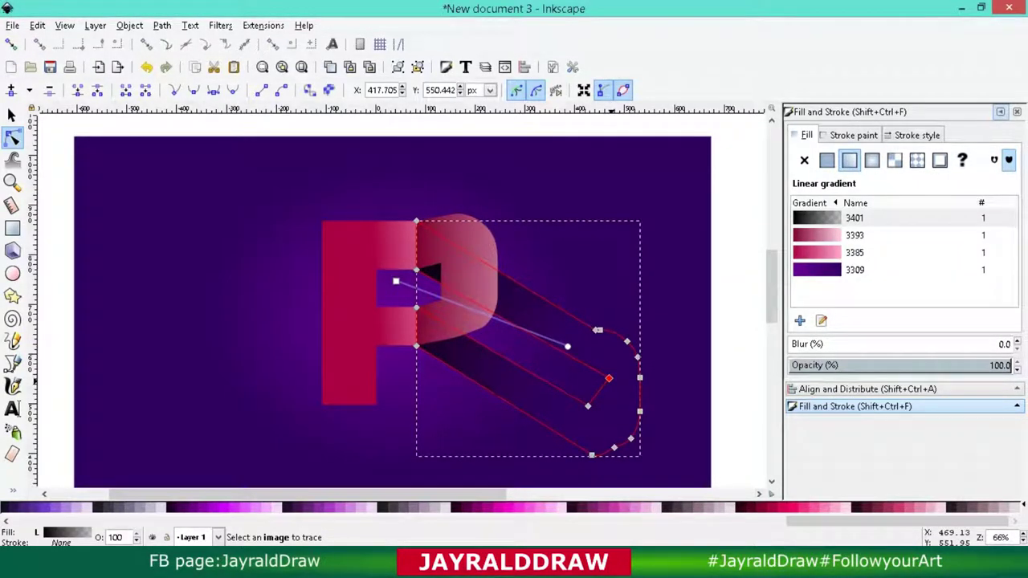
key("s")
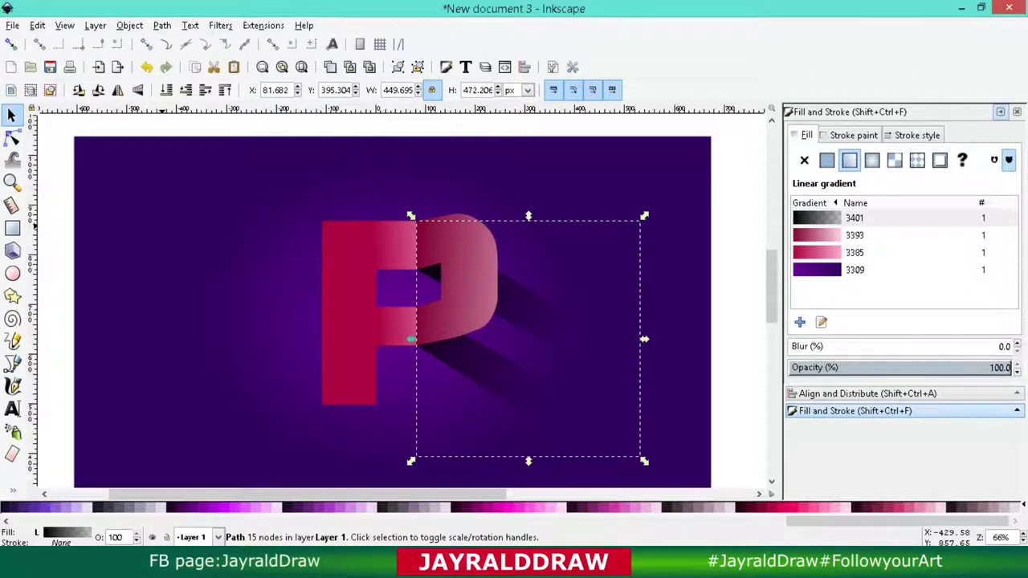
key("Tab")
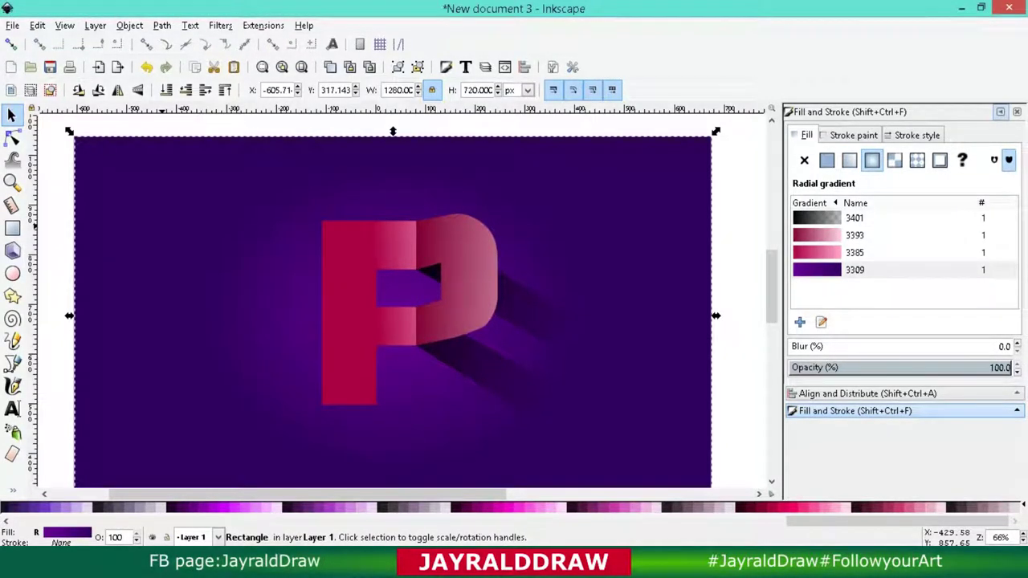
key("Tab")
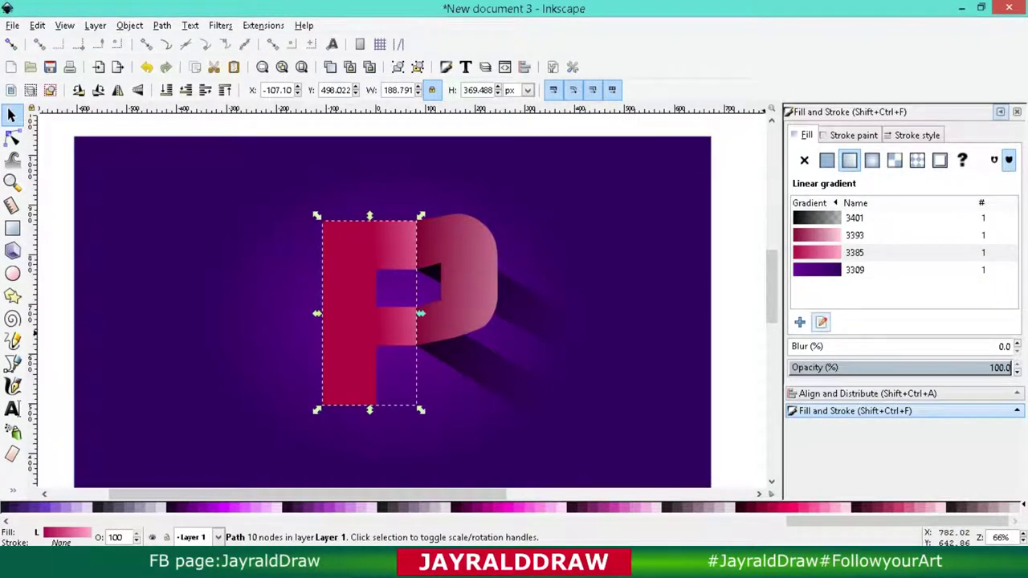
Add a middle stop to the left P gradient, colouring the start #550022 and middle #AA0044
key("g")
double_click(423, 305)
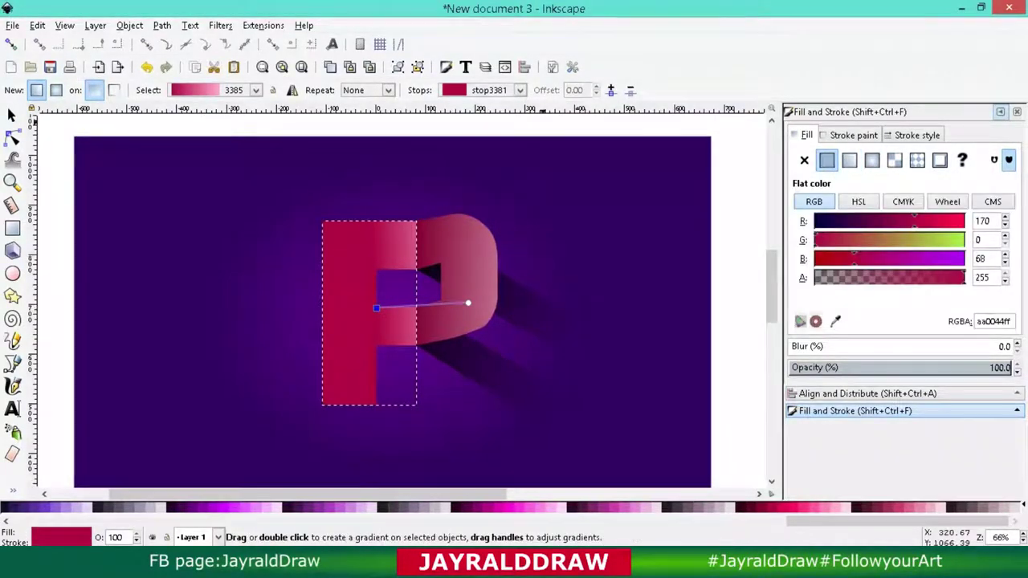
left_click(377, 309)
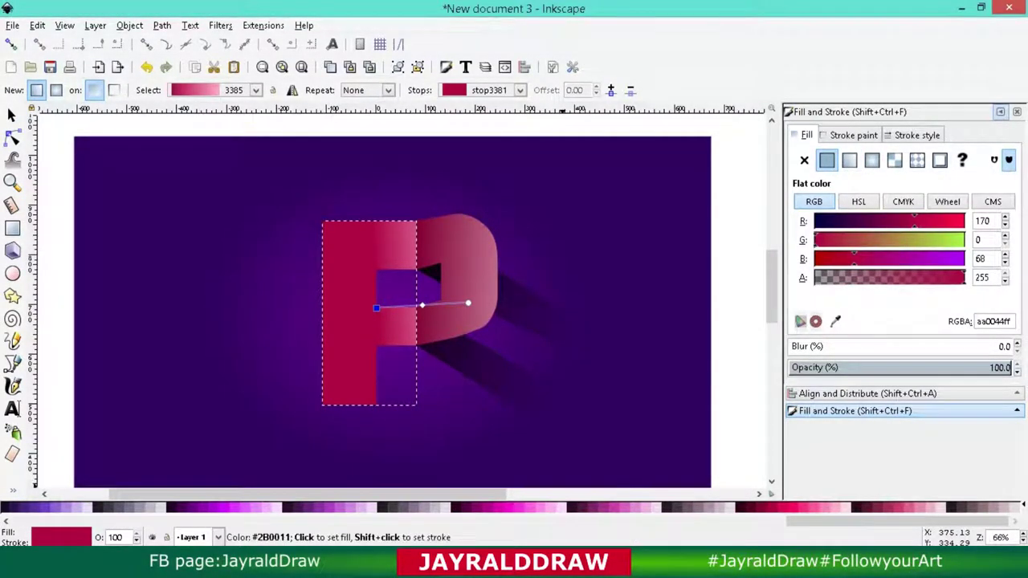
left_click(386, 506)
left_click_drag(376, 309, 355, 303)
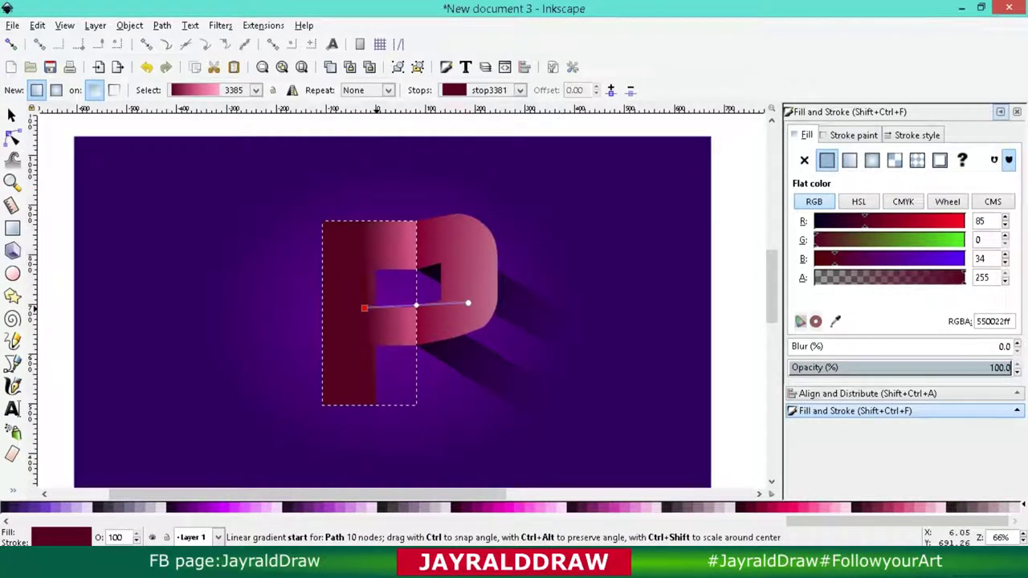
left_click(411, 302)
left_click(351, 507)
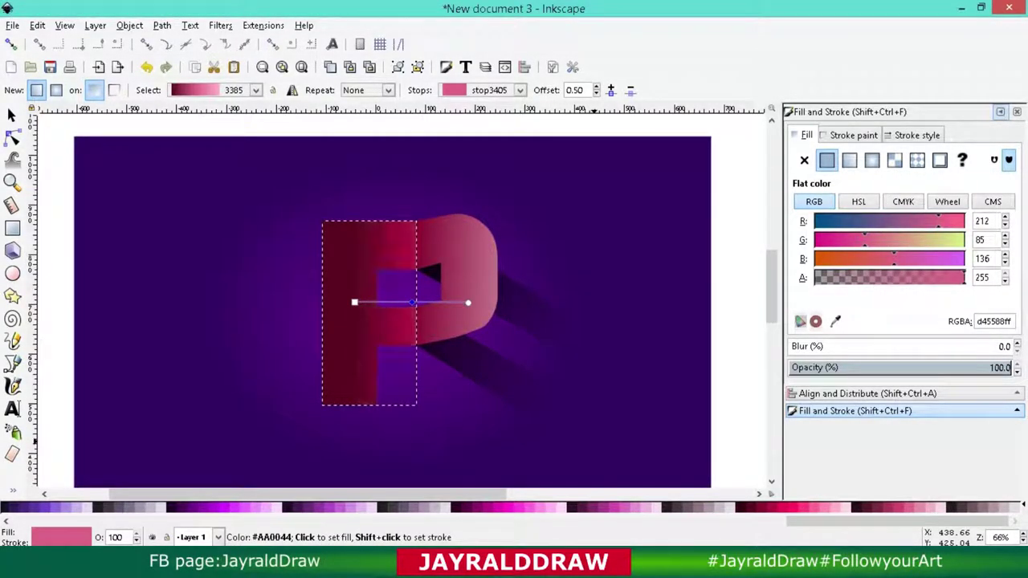
Stretch the gradient to the P's left edge and fine-tune the middle and pink end stops
left_click_drag(354, 303, 327, 304)
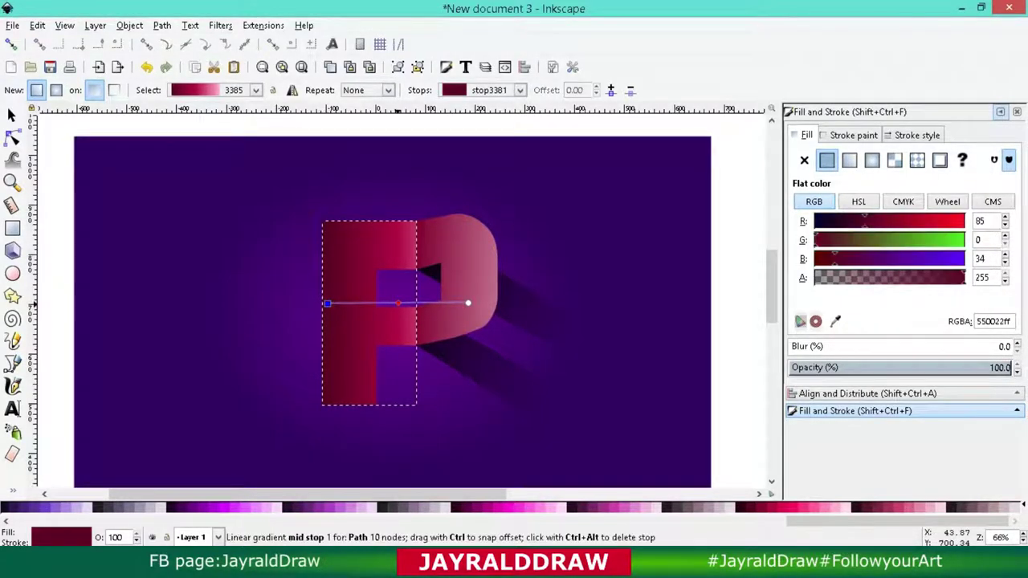
left_click_drag(389, 303, 394, 303)
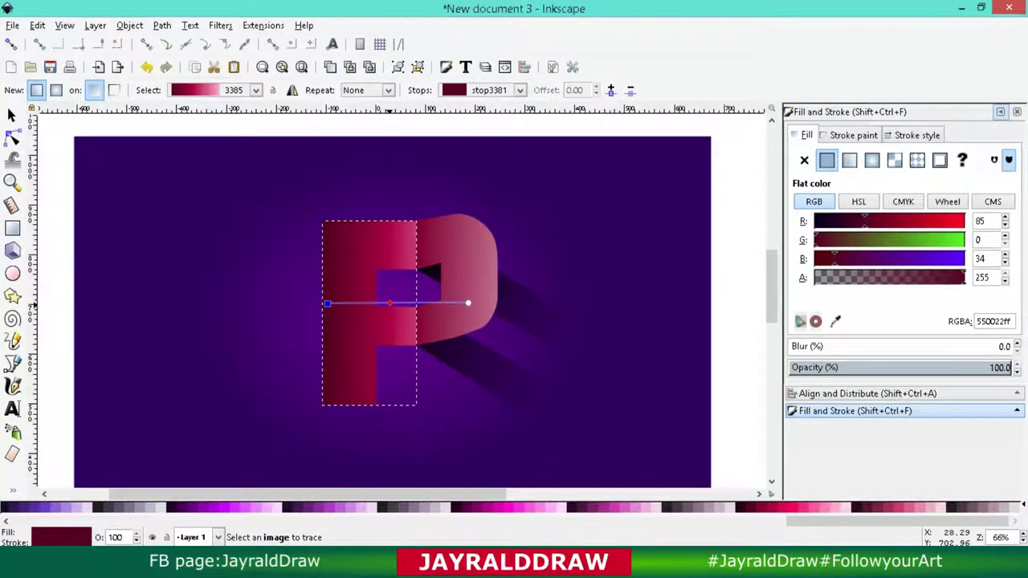
left_click_drag(468, 302, 463, 296)
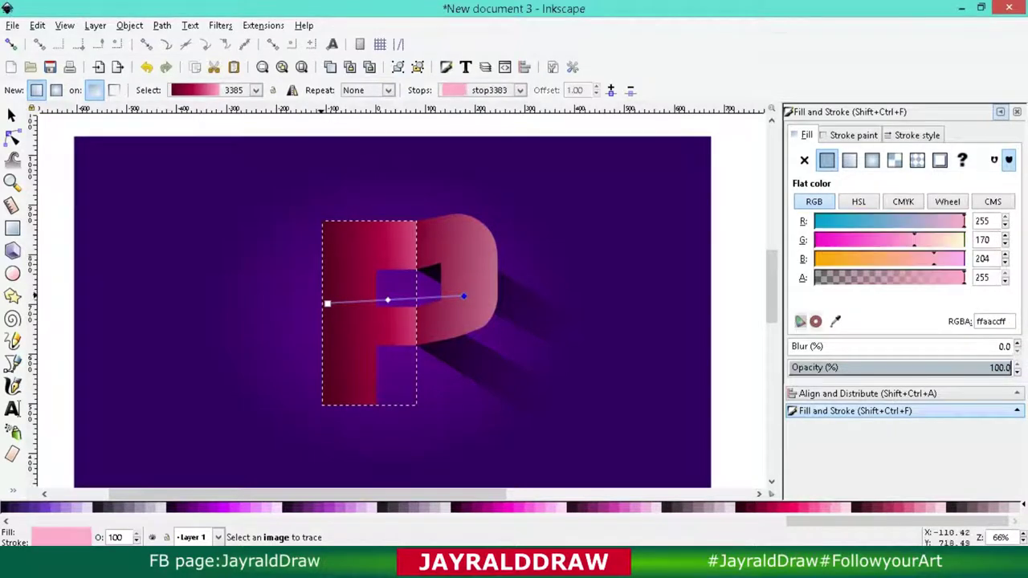
left_click(326, 303)
key("s")
left_click(481, 268)
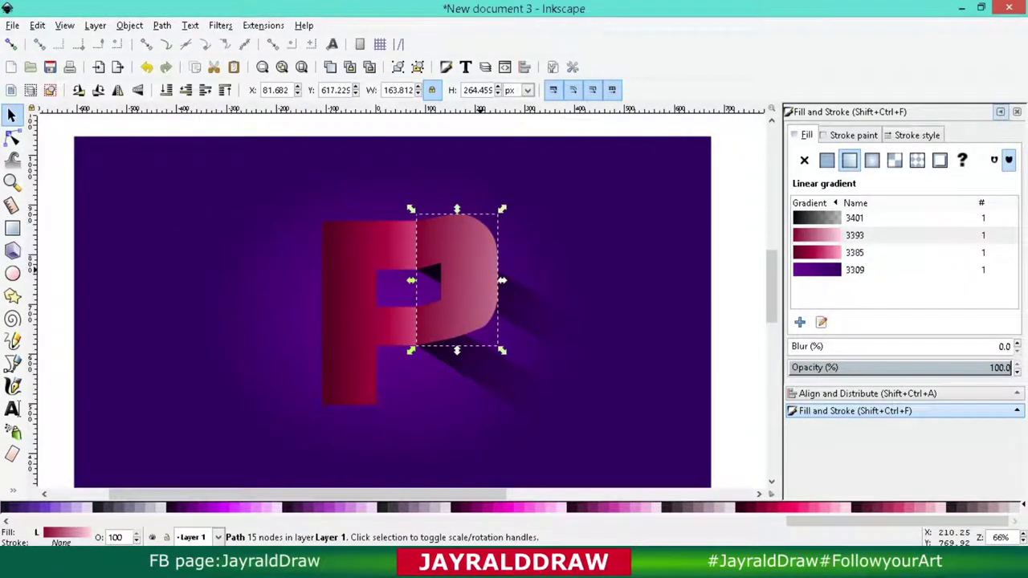
Add a crimson middle stop to the right bowl's gradient and shorten the gradient leftward
key("g")
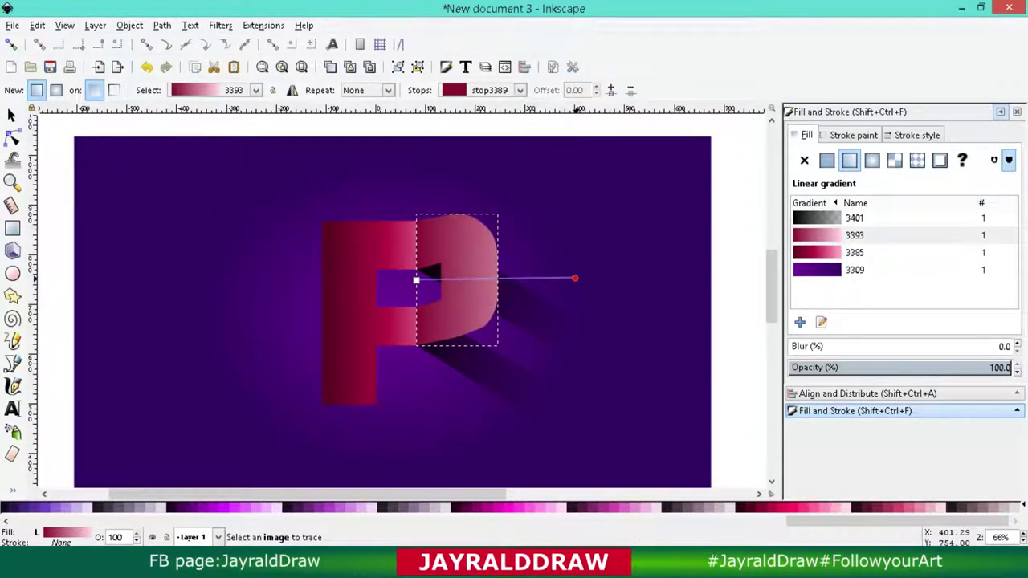
left_click(416, 280)
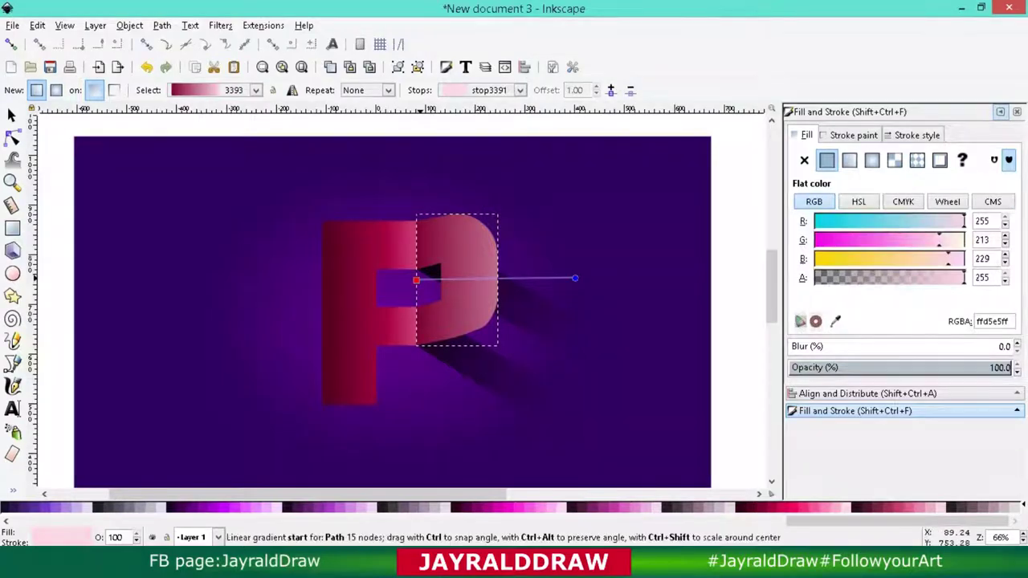
double_click(495, 279)
left_click(747, 506)
left_click(575, 278)
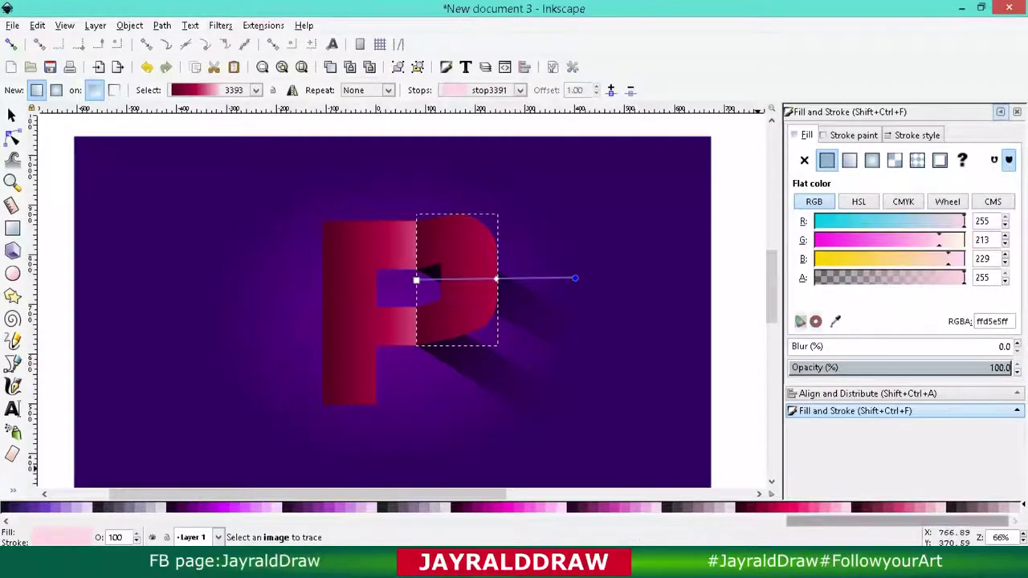
mouse_move(575, 278)
left_mouse_down()
mouse_move(544, 277)
mouse_move(535, 294)
mouse_move(543, 274)
left_mouse_up()
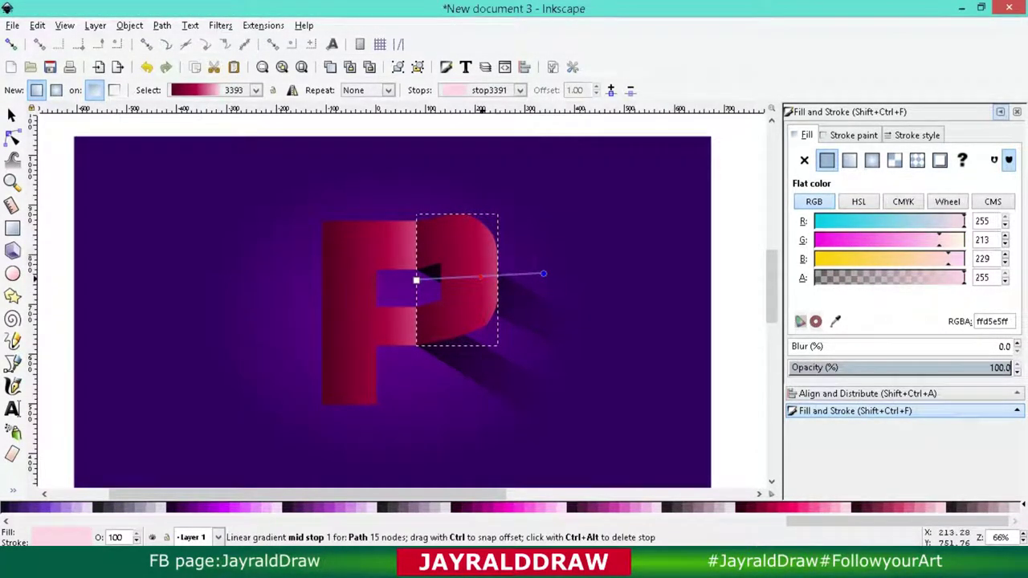
left_click(469, 277)
left_click_drag(470, 277, 441, 275)
Add a light pink stop further along, reposition the stops, then delete that extra stop
left_click(416, 279)
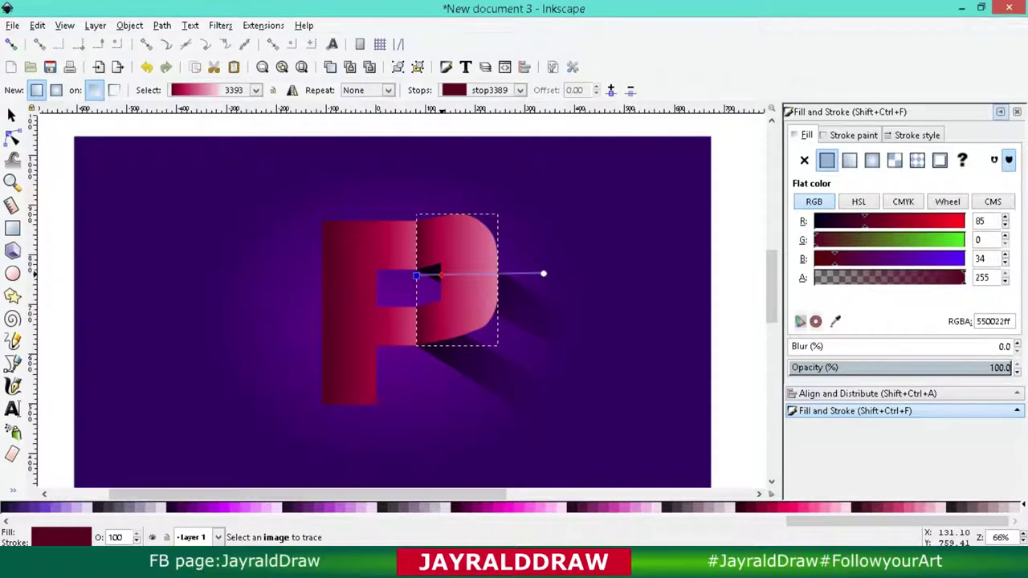
left_click(437, 276)
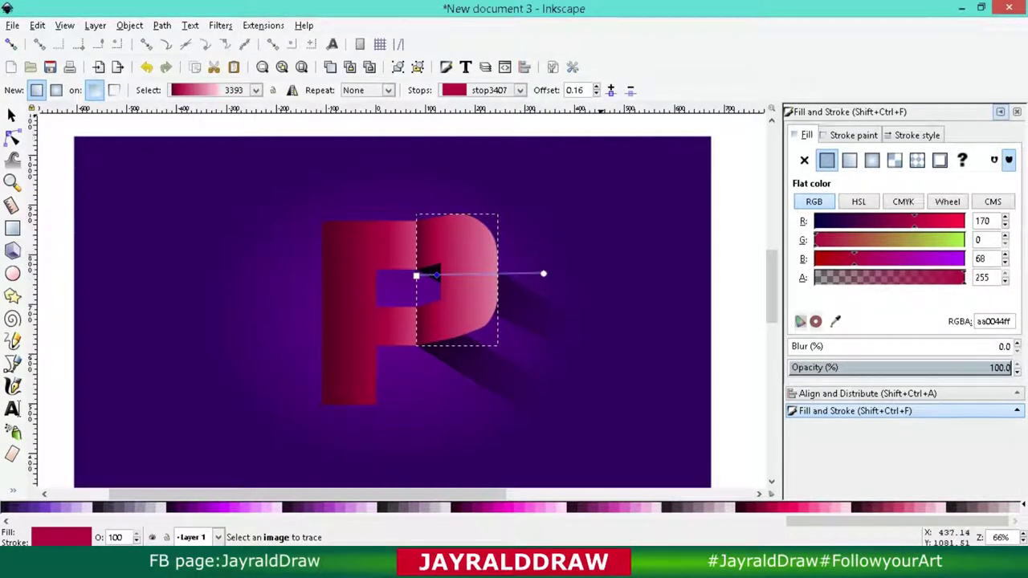
double_click(490, 275)
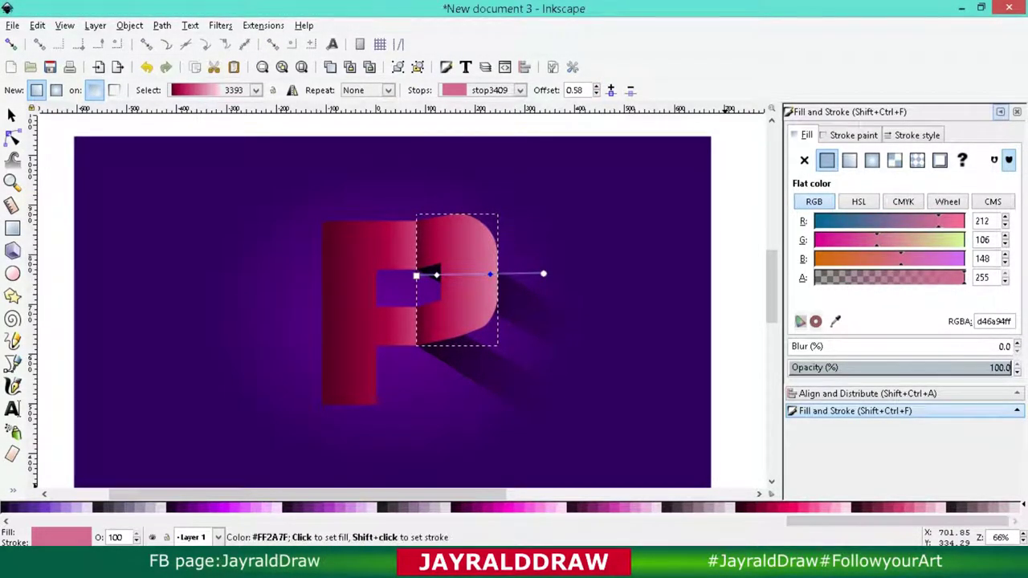
left_click(808, 506)
left_click_drag(490, 275, 478, 275)
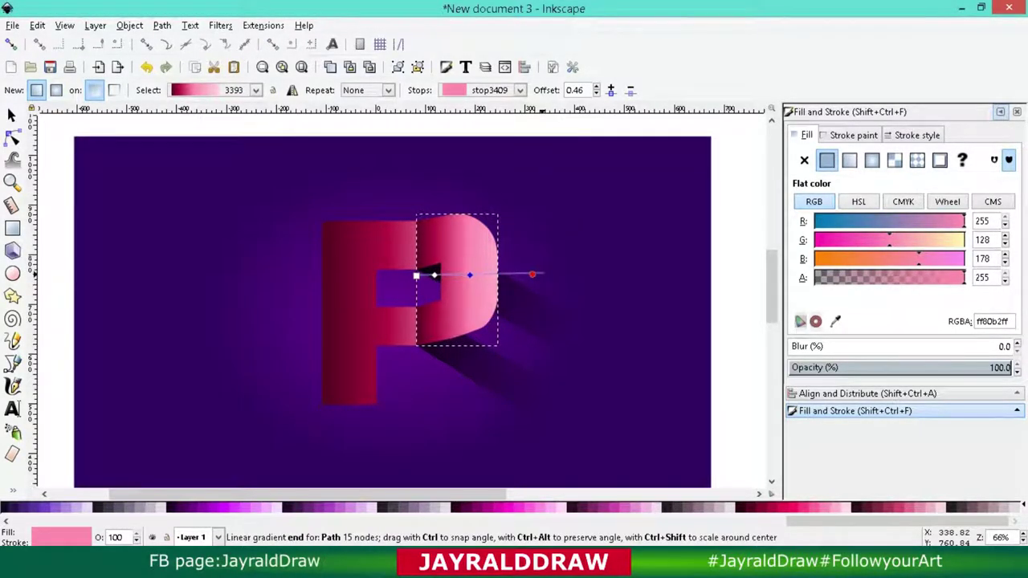
left_click_drag(543, 274, 482, 276)
key("Delete")
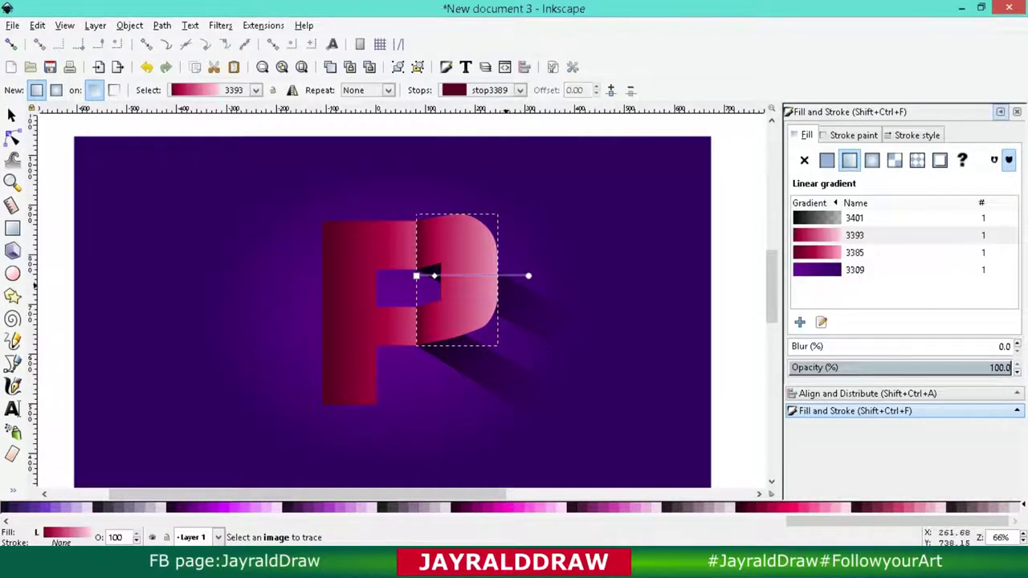
Add new stops on the bowl gradient and lighten them to pale pink
left_click(434, 276)
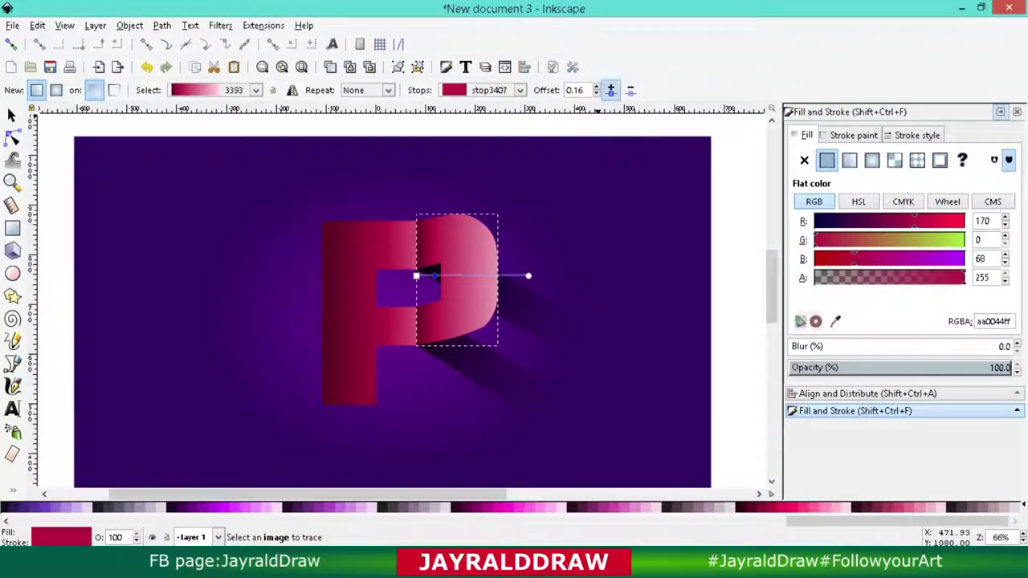
left_click(610, 90)
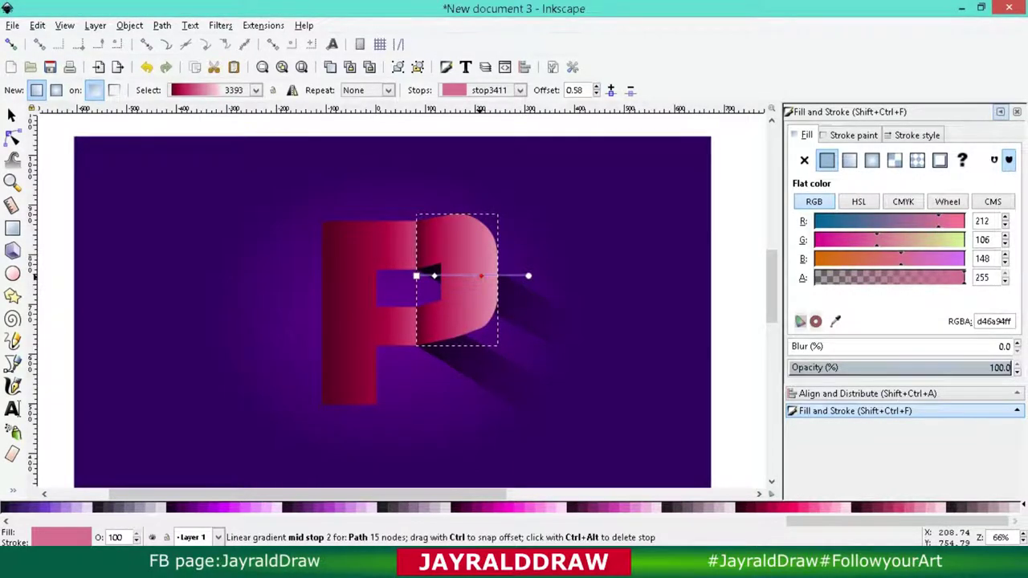
left_click(806, 506)
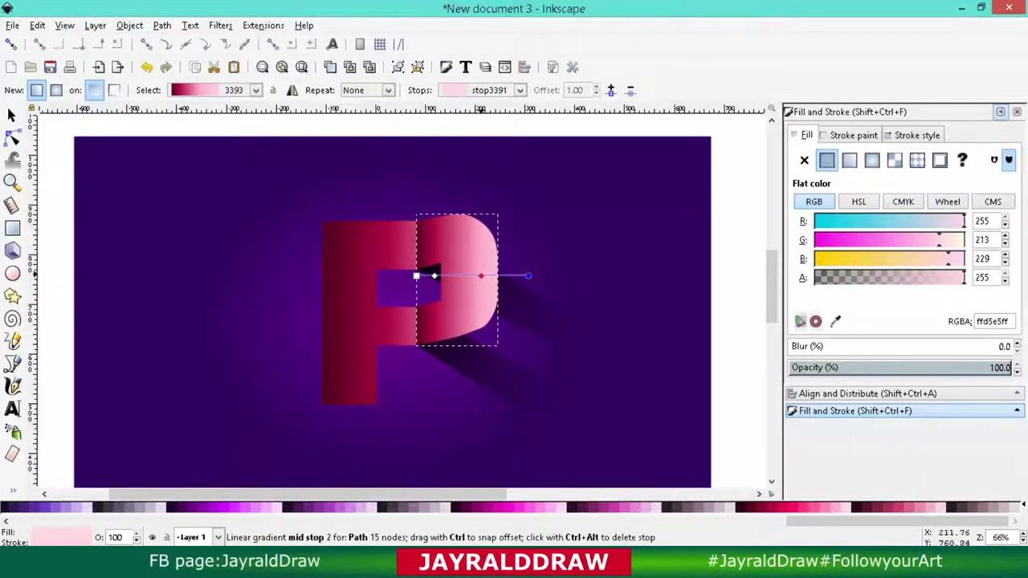
left_click(611, 90)
left_click(273, 506)
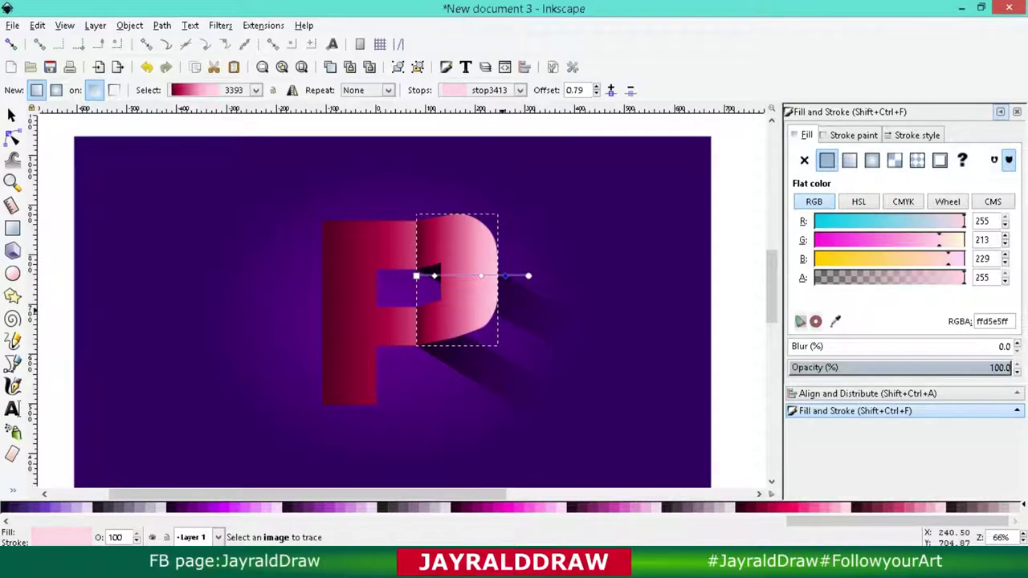
Make the selected stop white, nudge the middle stop right, and undo a stray gradient
scroll(402, 507, "up", 10)
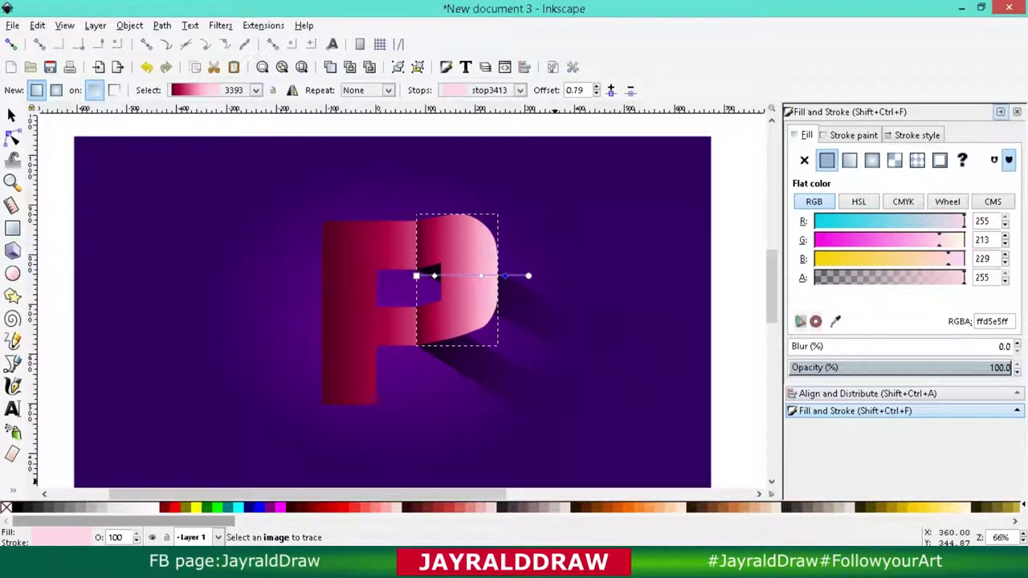
left_click(149, 507)
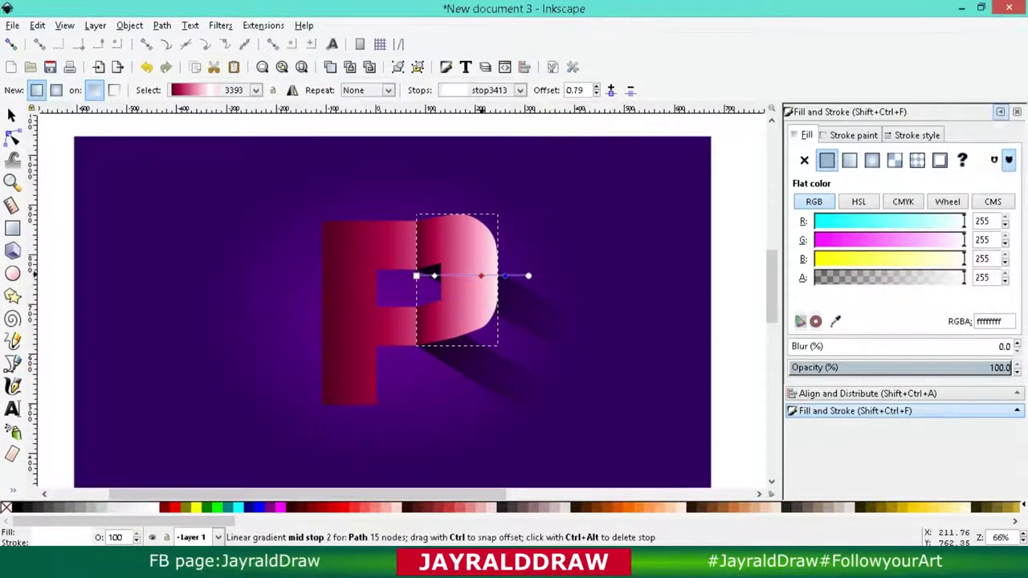
left_click_drag(480, 276, 487, 276)
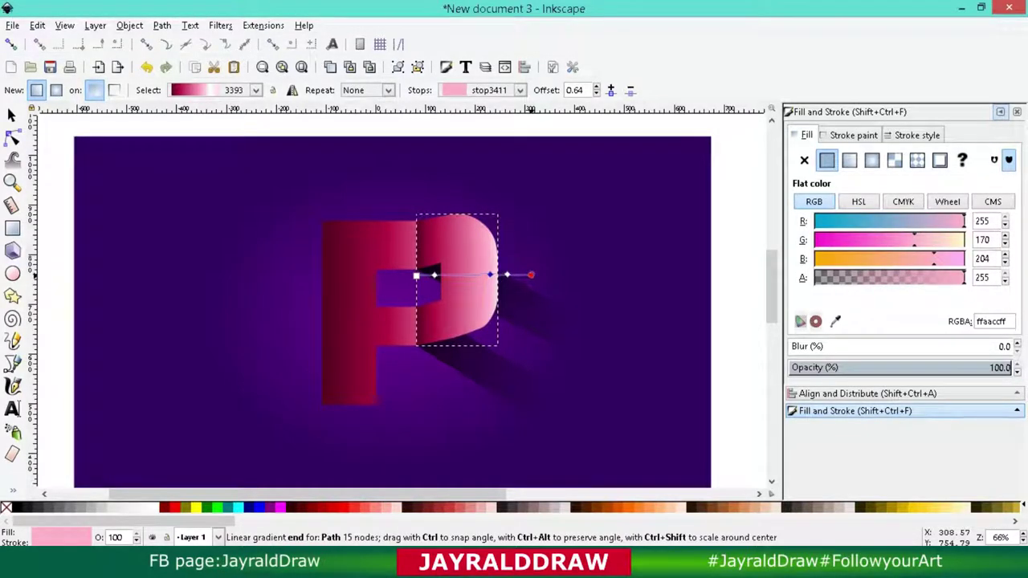
left_click_drag(257, 287, 245, 308)
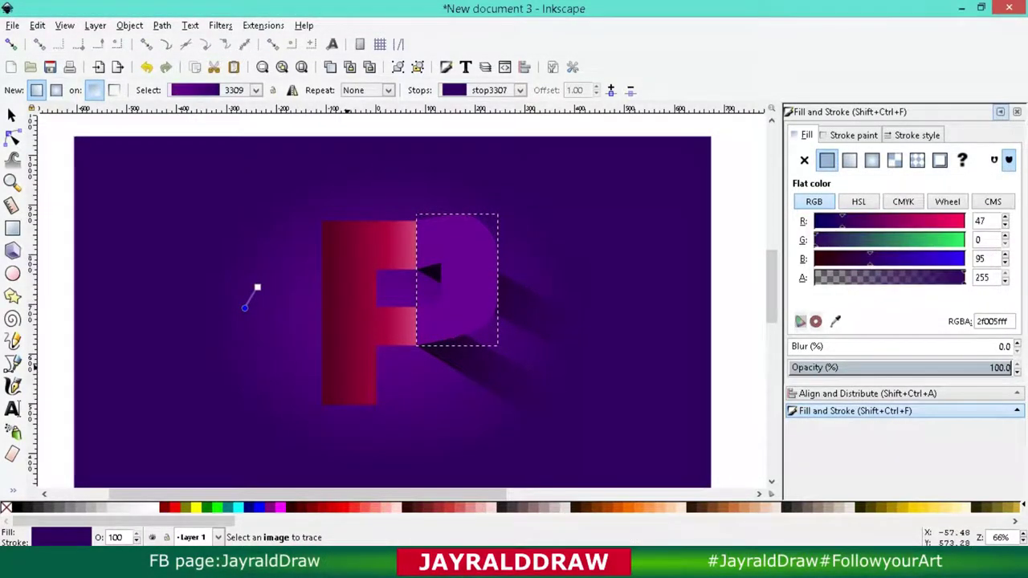
key("ctrl+z")
key("s")
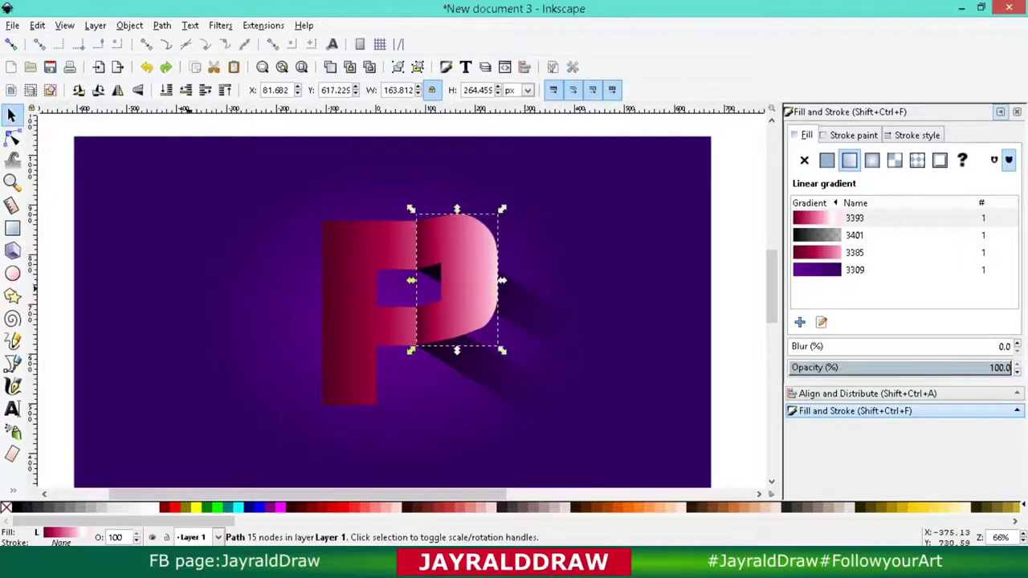
left_click(193, 290)
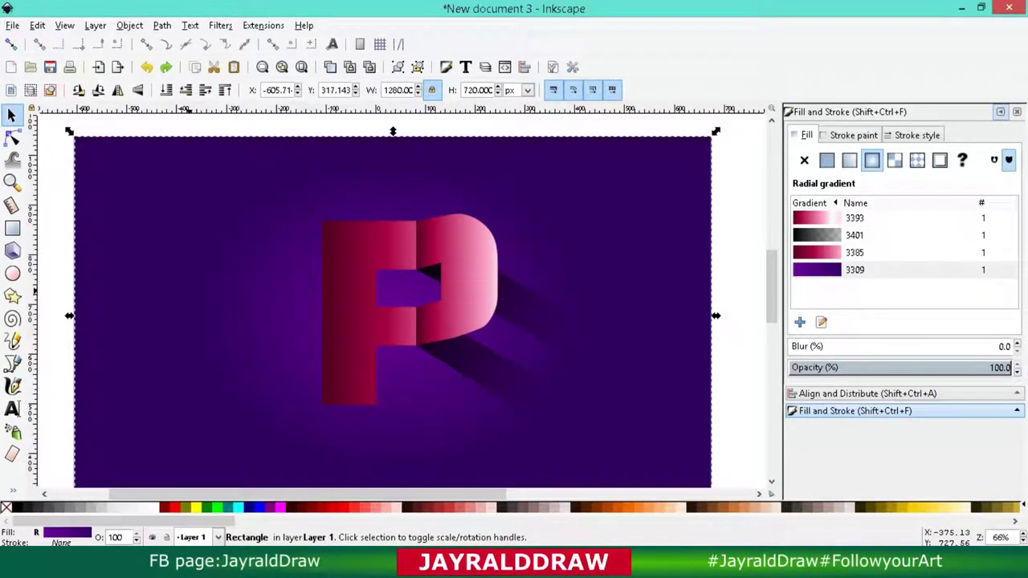
key("minus")
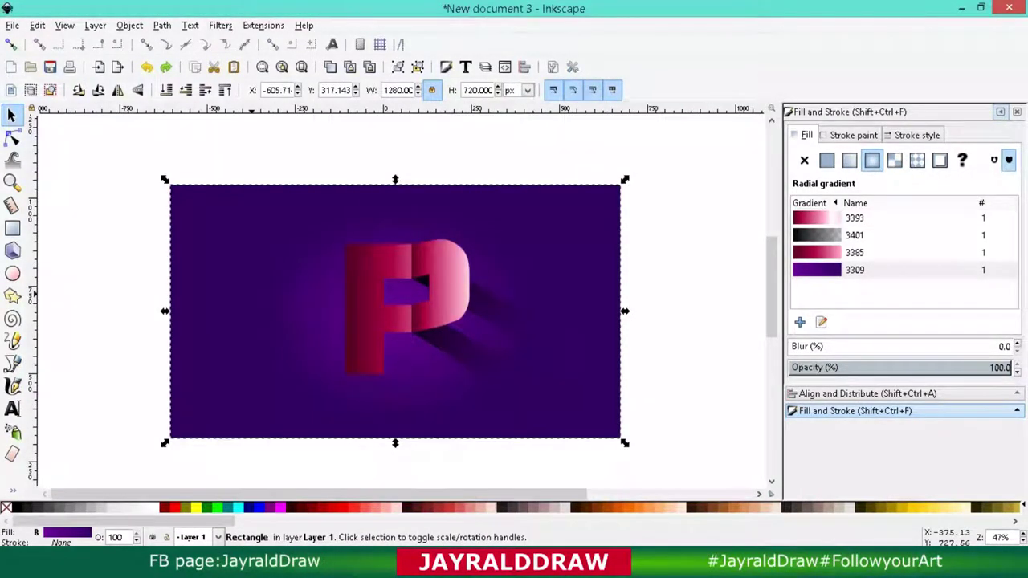
key("plus")
key("minus")
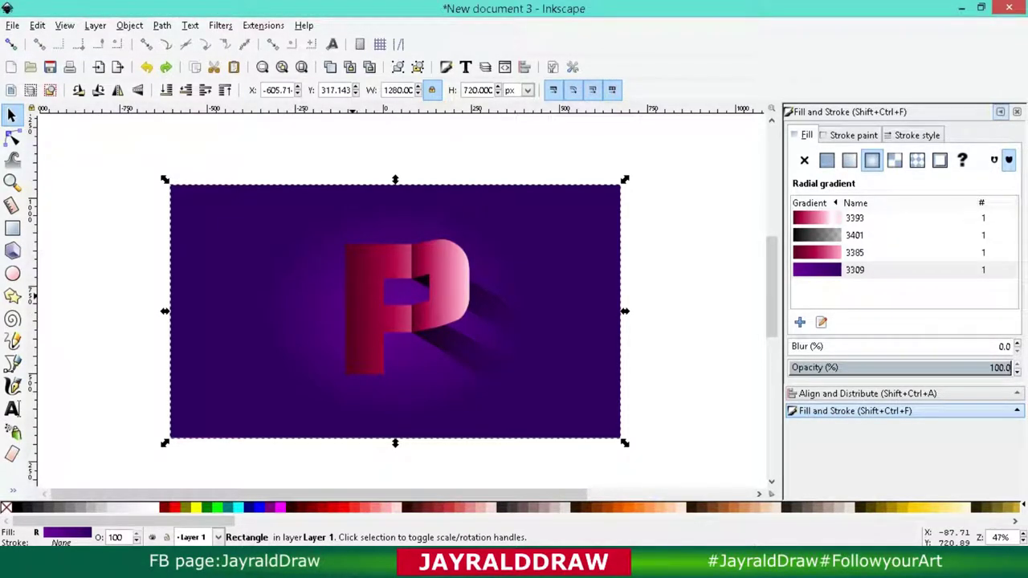
On the left stem's gradient, make the end stop white and the middle stop paler pink
left_click(357, 299)
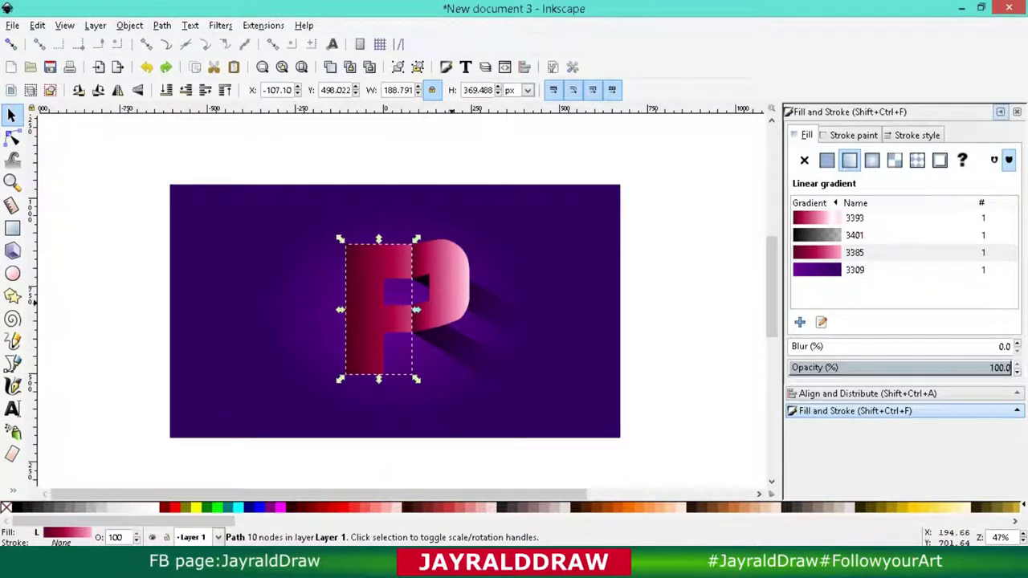
key("g")
left_click(417, 298)
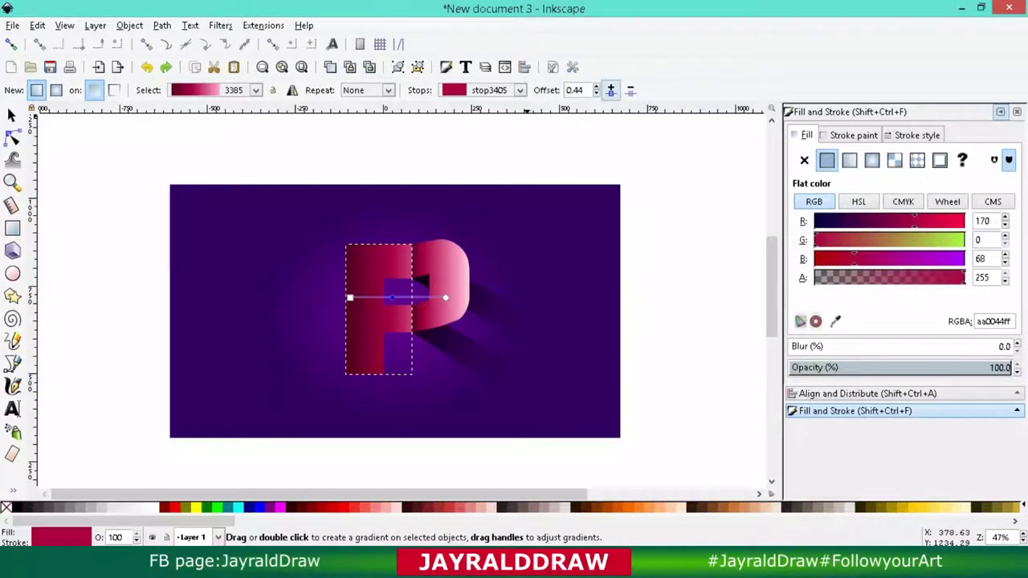
left_click(445, 298)
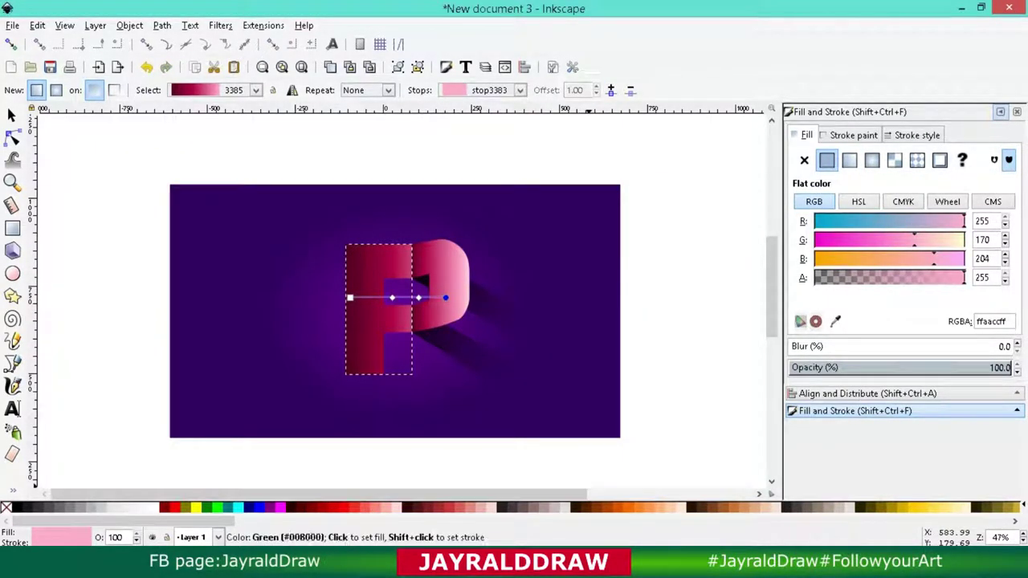
left_click(151, 507)
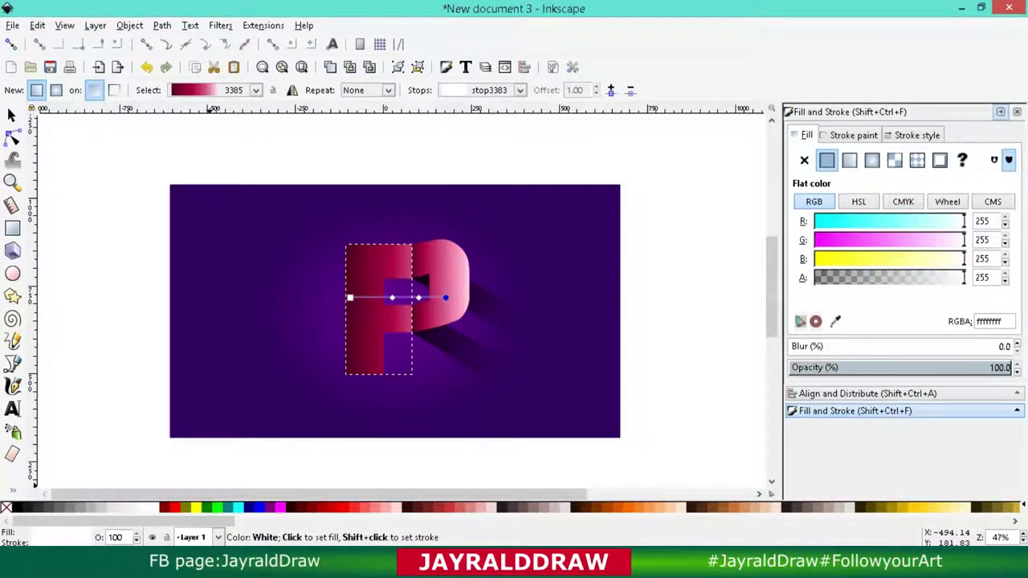
left_click(418, 298)
scroll(603, 507, "down", 5)
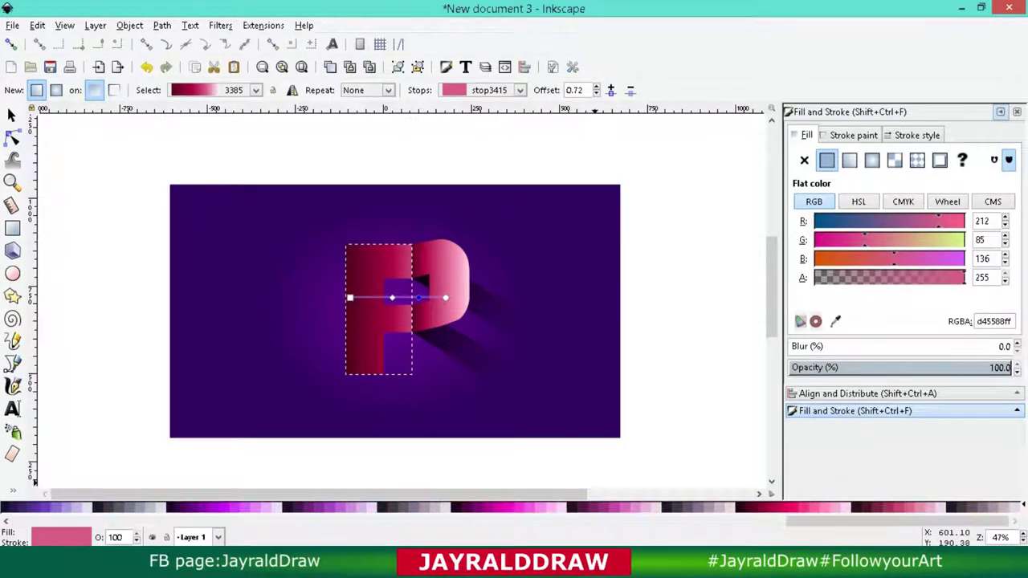
left_click(791, 506)
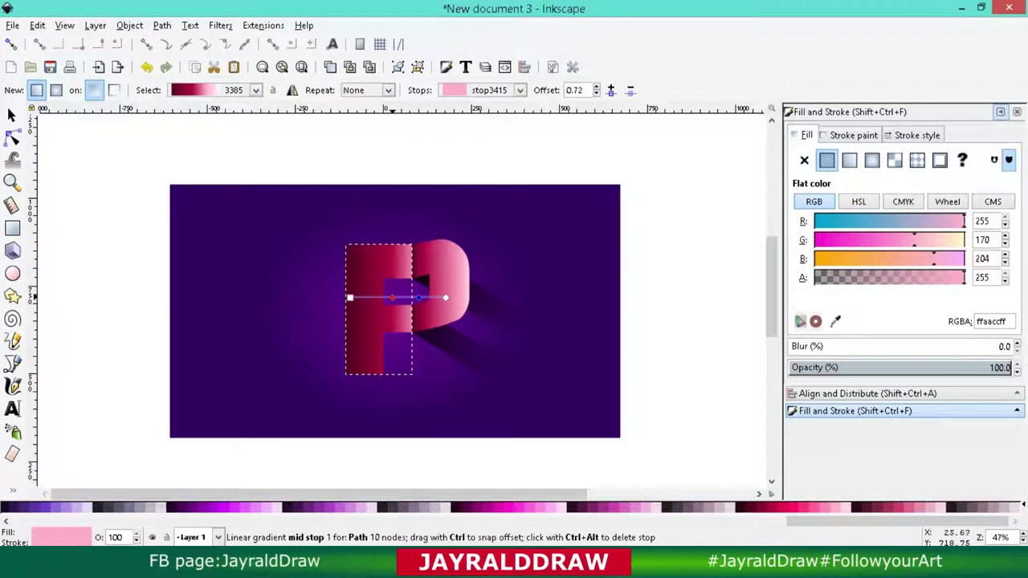
Make the 0.44 stop brighter pink, the start stop deep maroon, and move the middle stop right
left_click(392, 298)
left_click(751, 506)
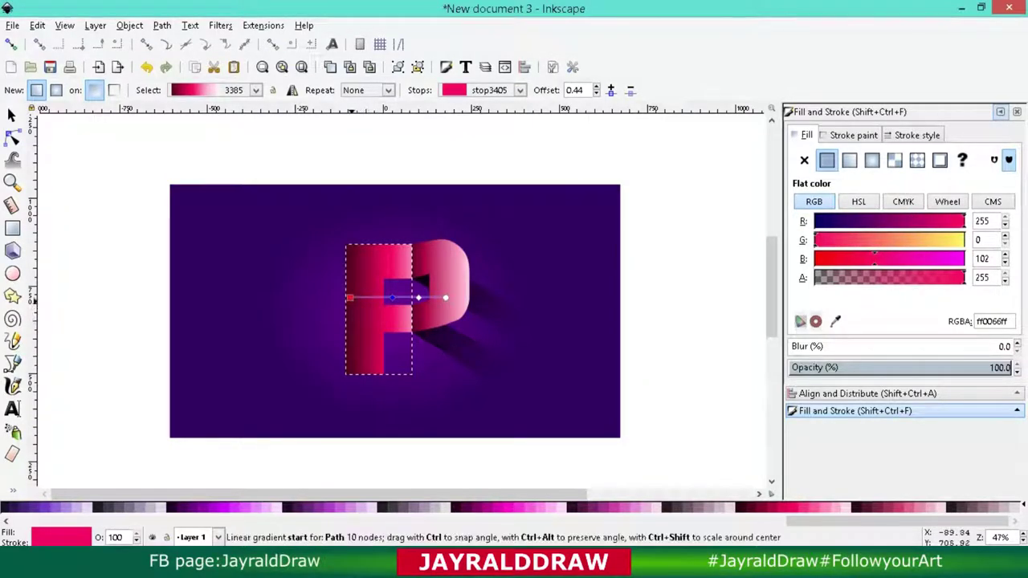
left_click(350, 298)
left_click(707, 507)
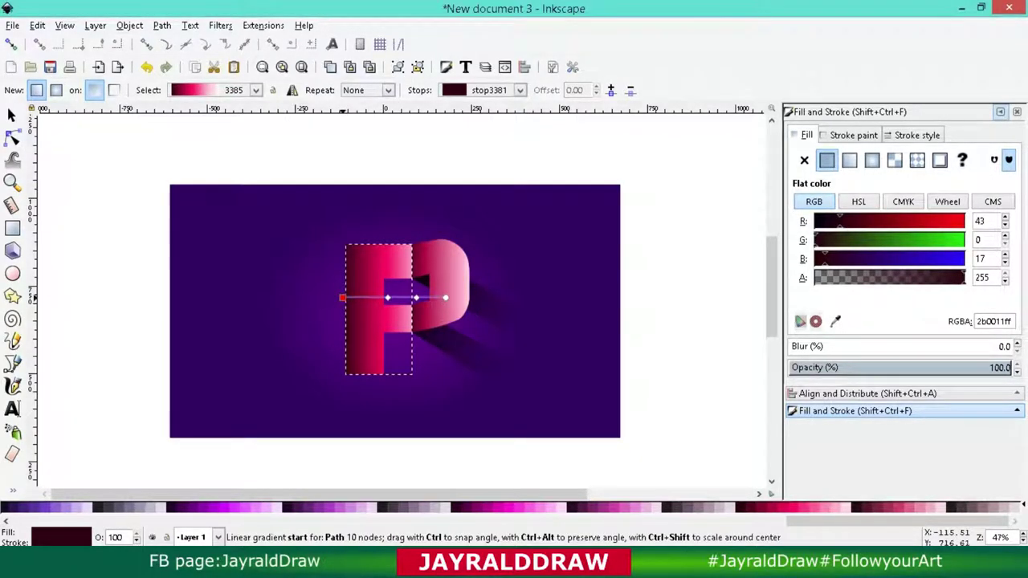
left_click_drag(384, 297, 392, 297)
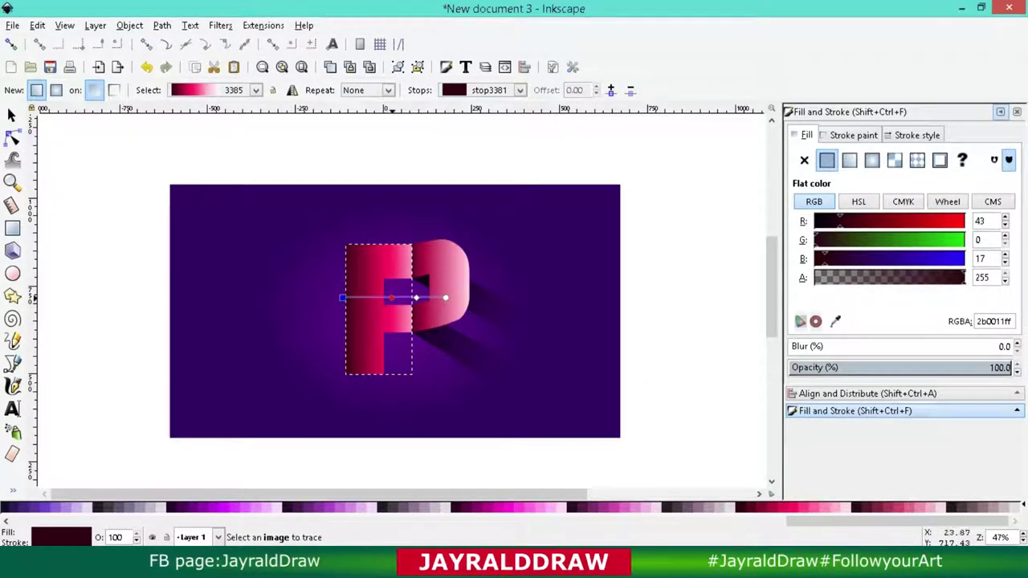
Change the middle stop to a softer pink, then leave gradient editing and deselect
left_click(394, 297)
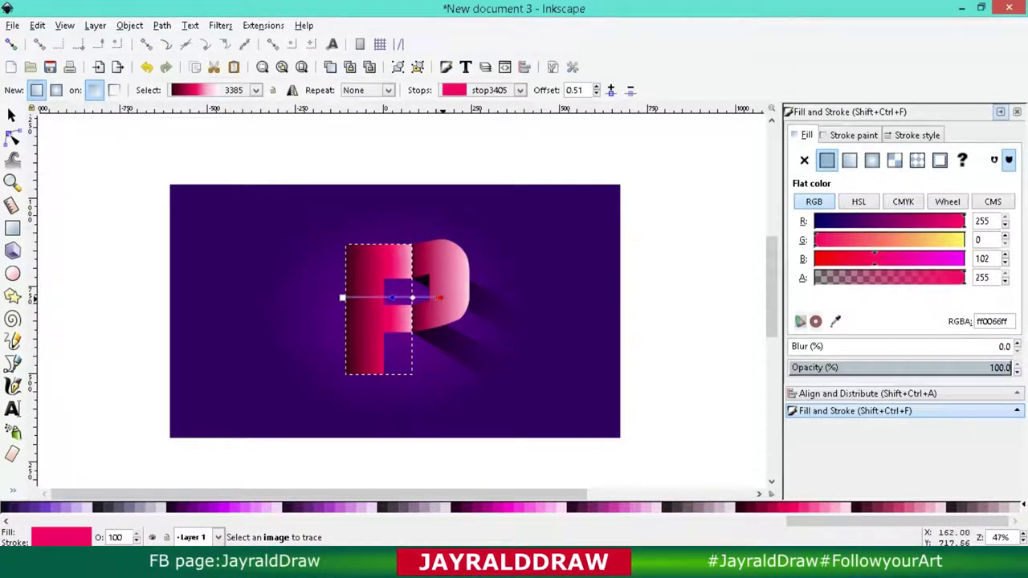
left_click(441, 296)
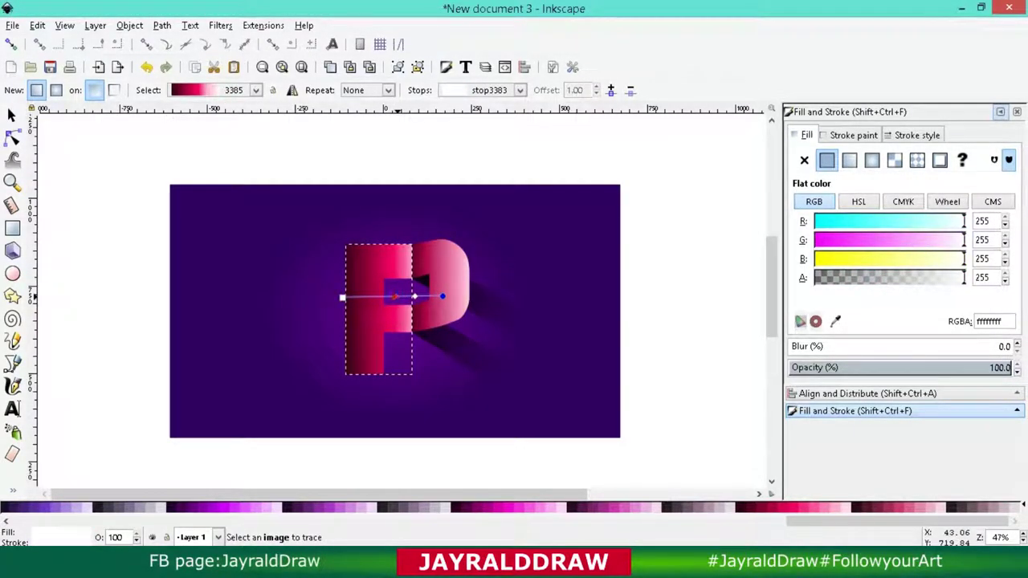
left_click(394, 297)
left_click(498, 507)
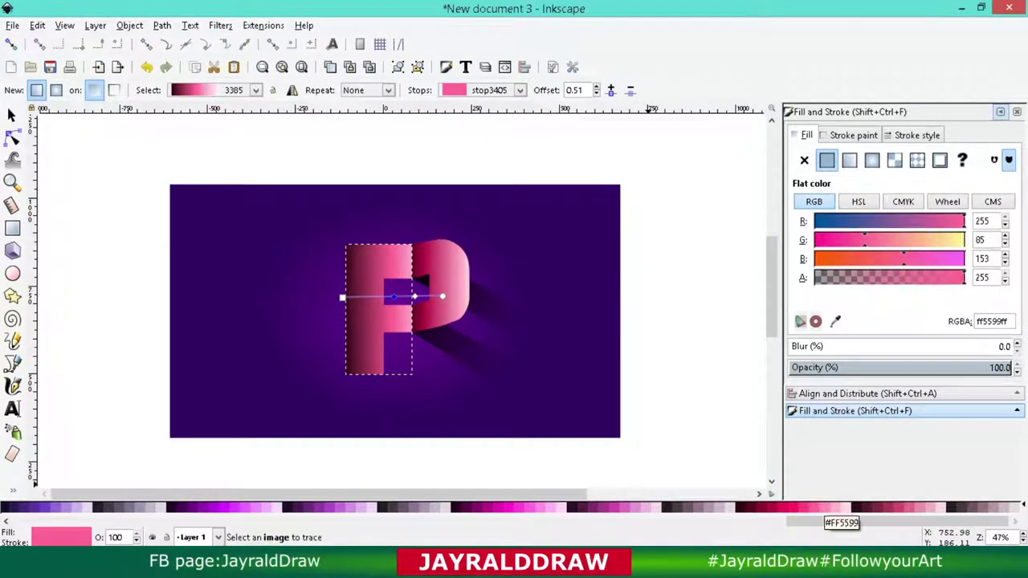
left_click(342, 298)
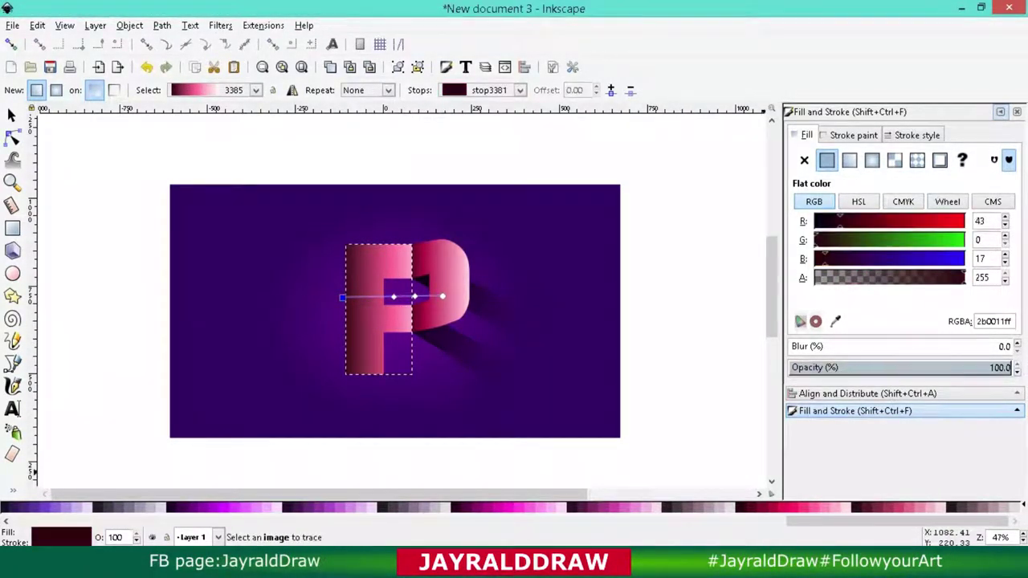
key("s")
key("Escape")
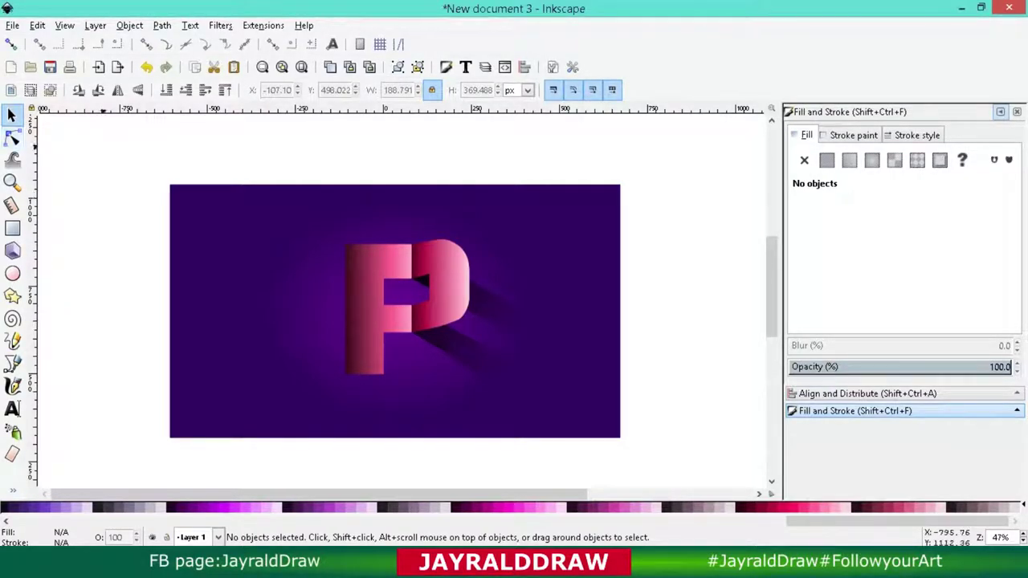
Reselect the left stem and switch its fill to a flat colour
left_click(366, 321)
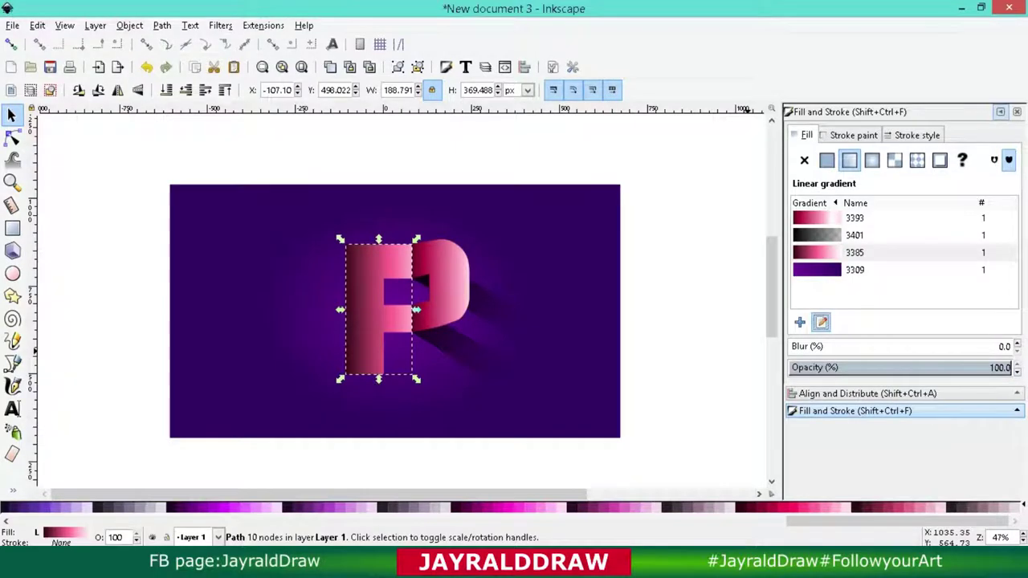
key("g")
left_click(393, 297)
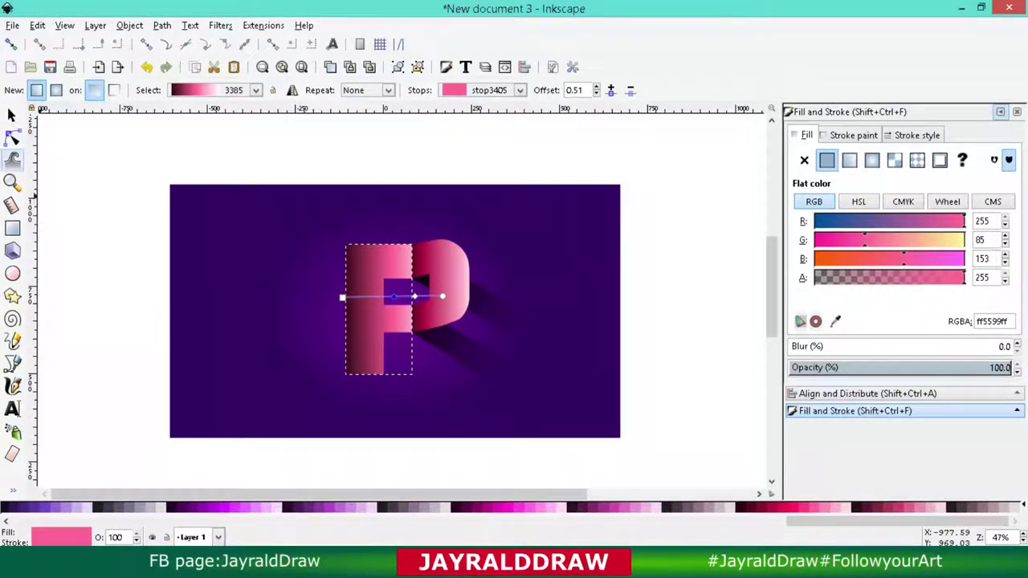
left_click(12, 114)
left_click(826, 160)
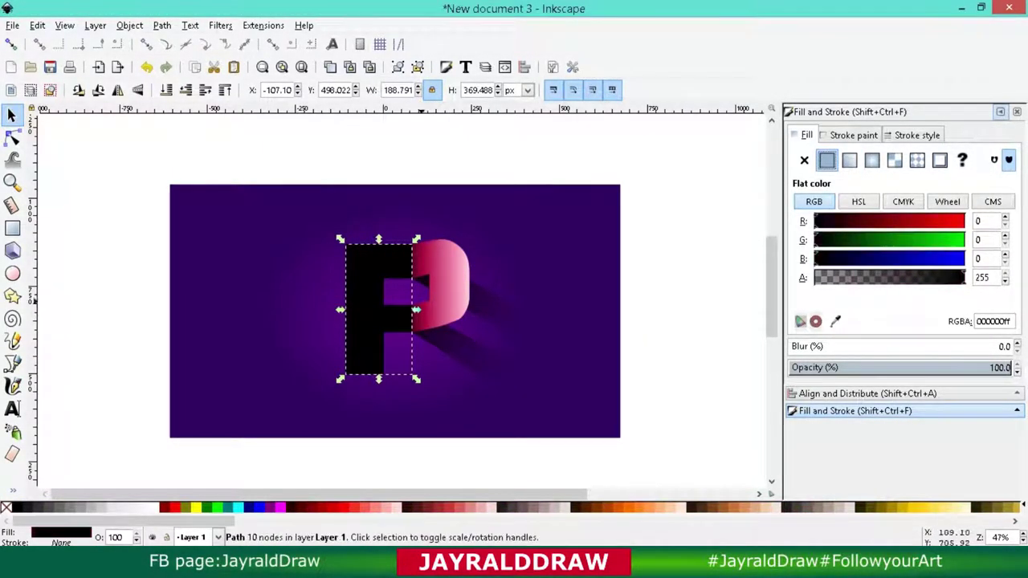
Select the P's right bowl and set its fill in Fill and Stroke to bright blue
key("Tab")
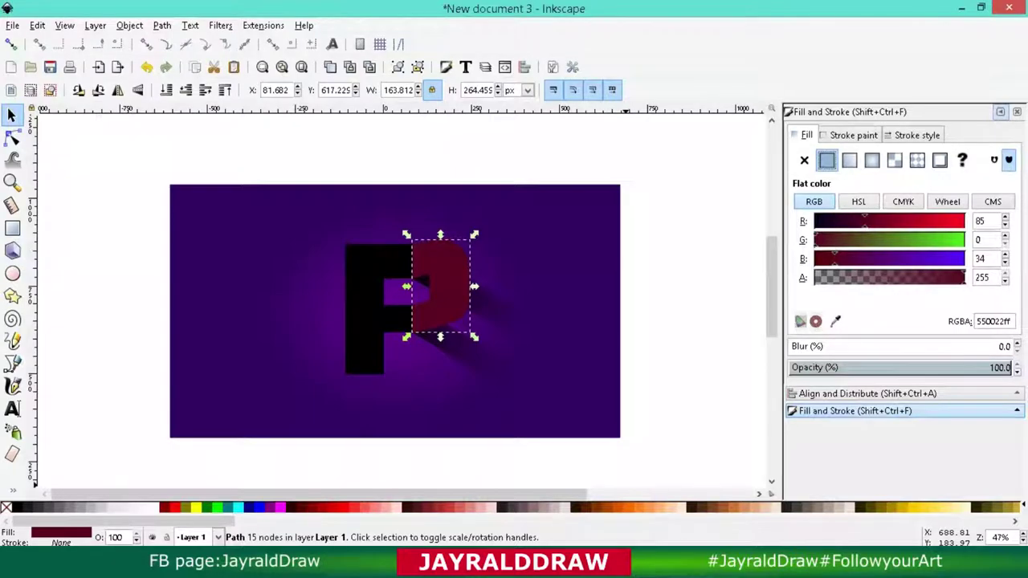
scroll(515, 507, "down", 3)
scroll(514, 507, "down", 3)
scroll(514, 507, "down", 3)
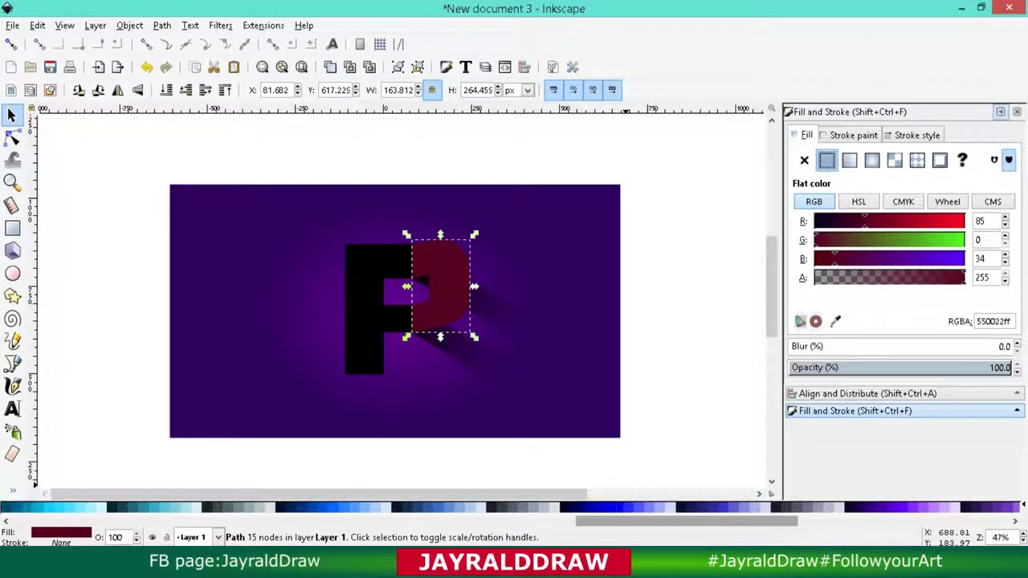
left_click(850, 160)
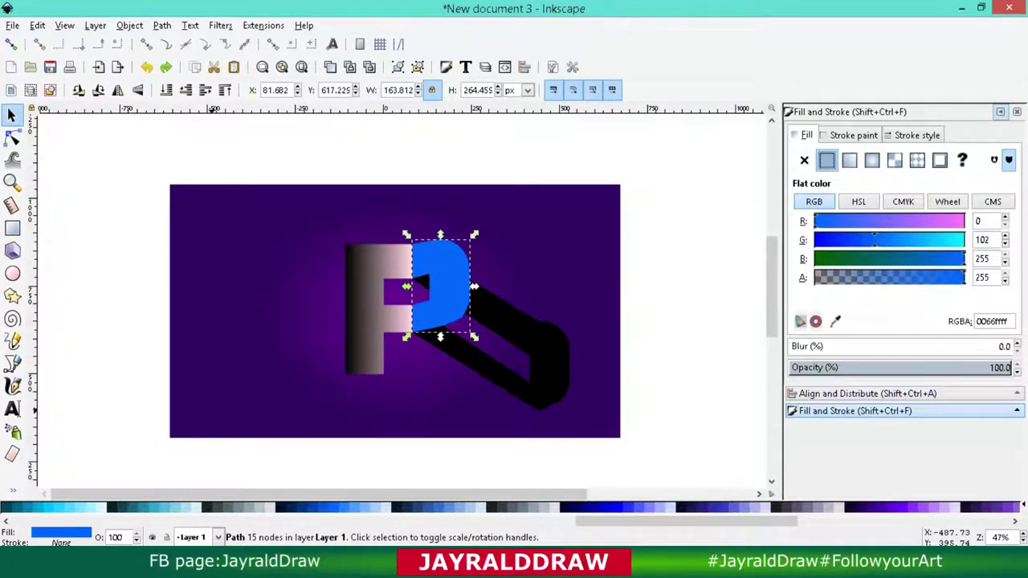
Select the diagonal shadow and switch its fill to a linear gradient
left_click(103, 251)
left_click(498, 322)
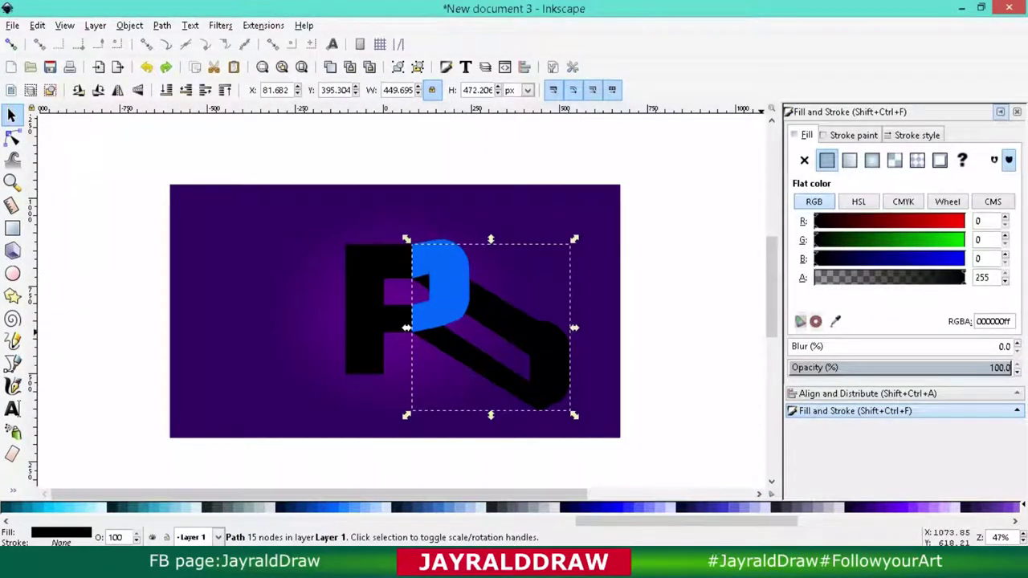
left_click(849, 160)
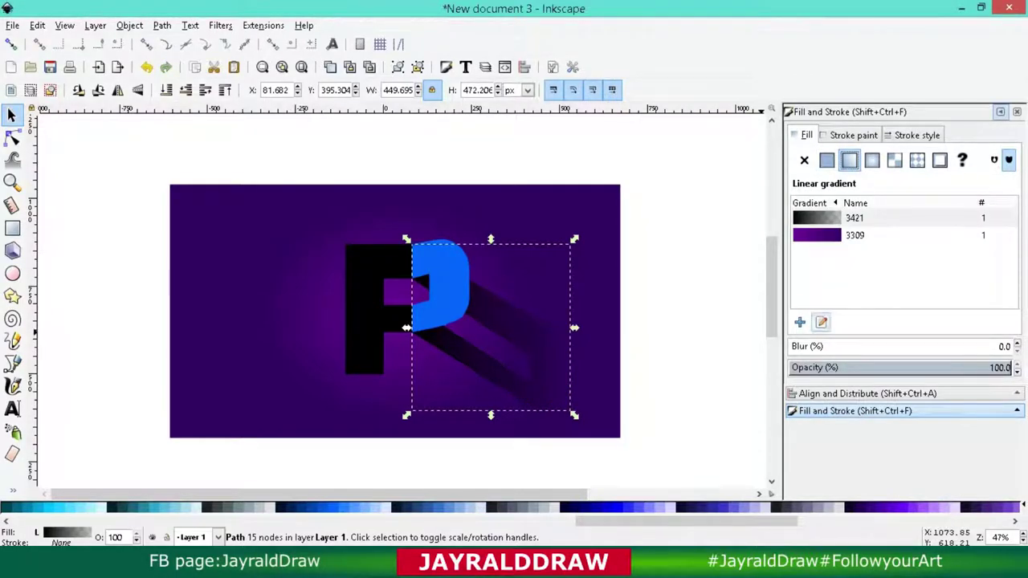
Run the shadow's linear gradient from the P's edge outward to its transparent end
left_click(821, 322)
left_click_drag(569, 328, 527, 339)
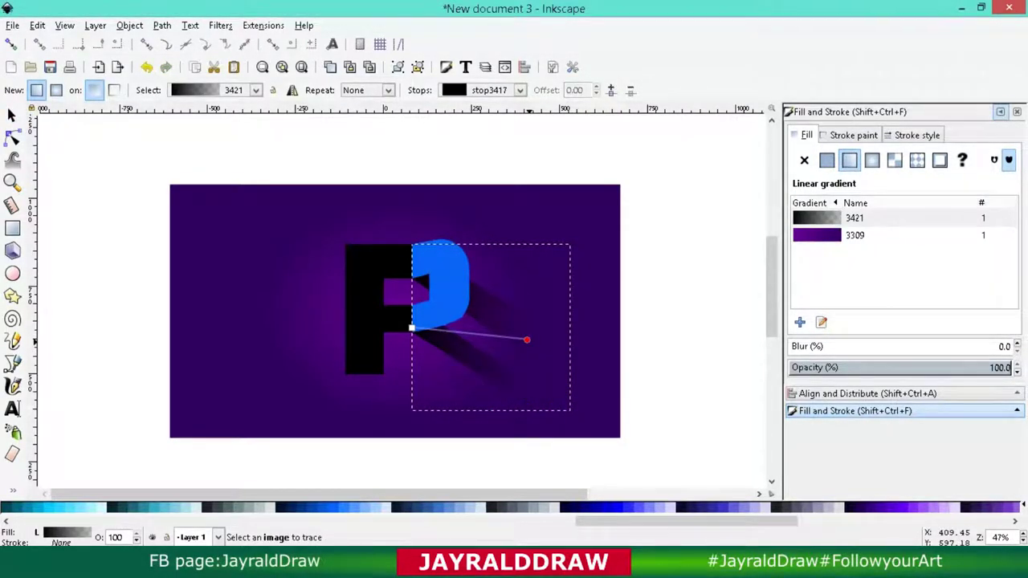
left_click_drag(411, 328, 413, 282)
Nudge the shadow's nodes to tighten its lower outer corner
left_click(413, 282)
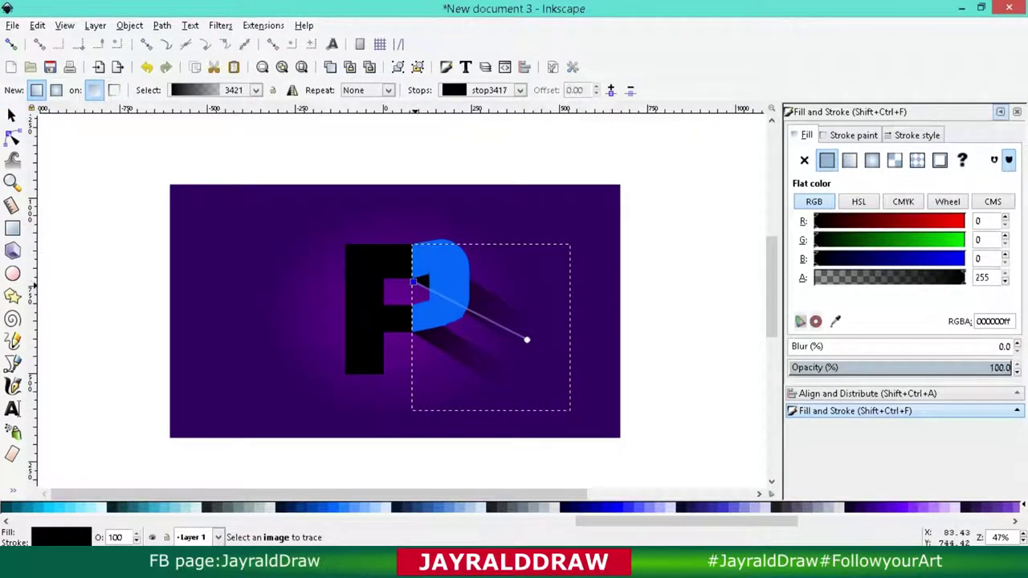
left_click(12, 136)
mouse_move(530, 383)
left_mouse_down()
mouse_move(535, 355)
mouse_move(545, 354)
mouse_move(551, 365)
mouse_move(539, 379)
left_mouse_up()
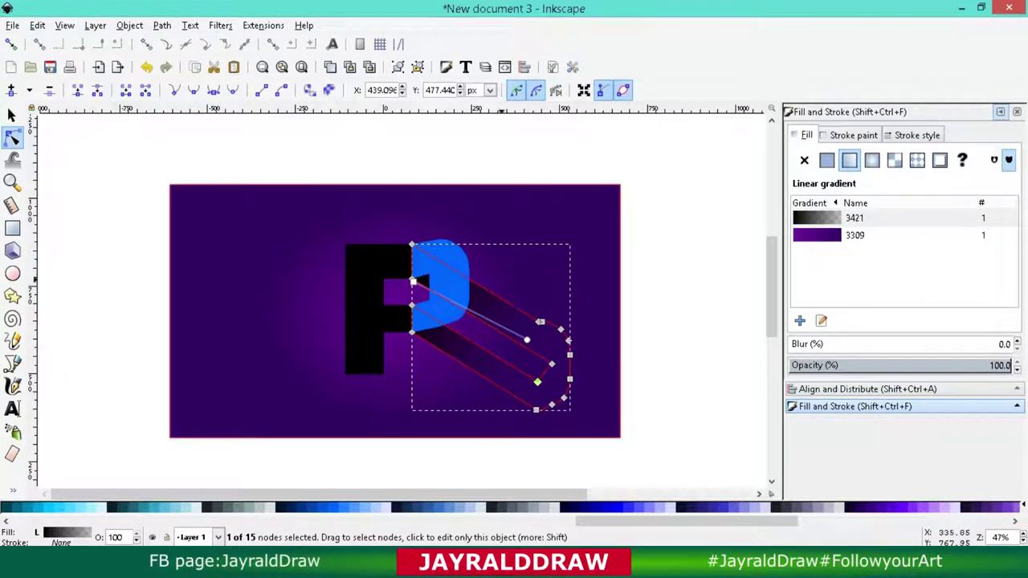
left_click_drag(540, 322, 545, 321)
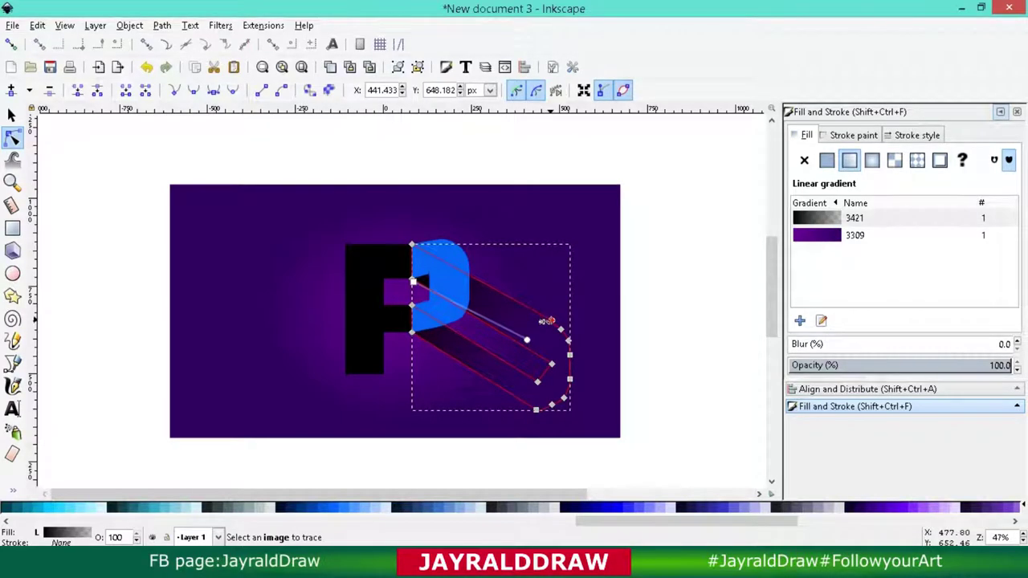
left_click_drag(551, 364, 541, 404)
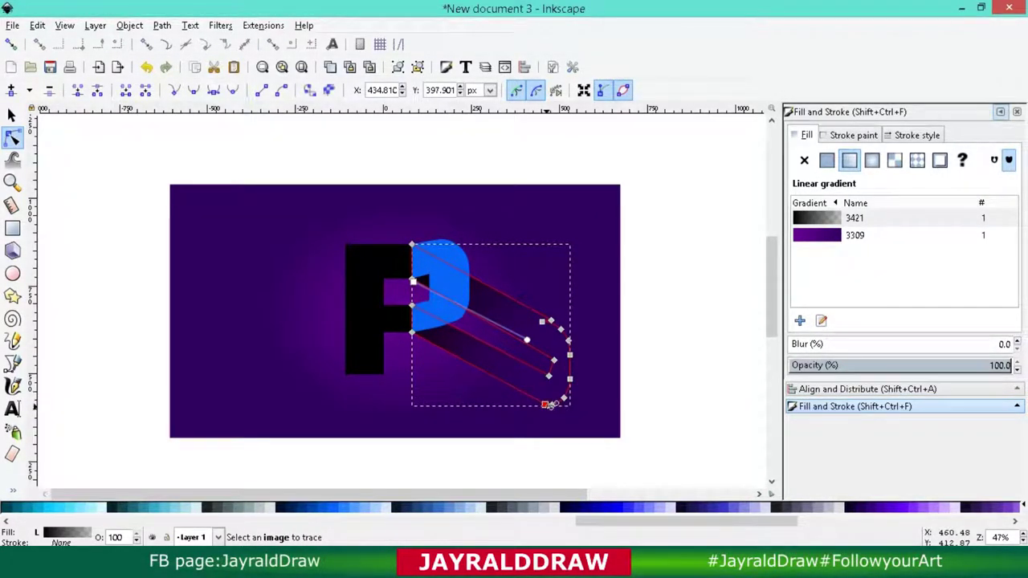
Select the black left part of the P for recolouring
left_click(11, 115)
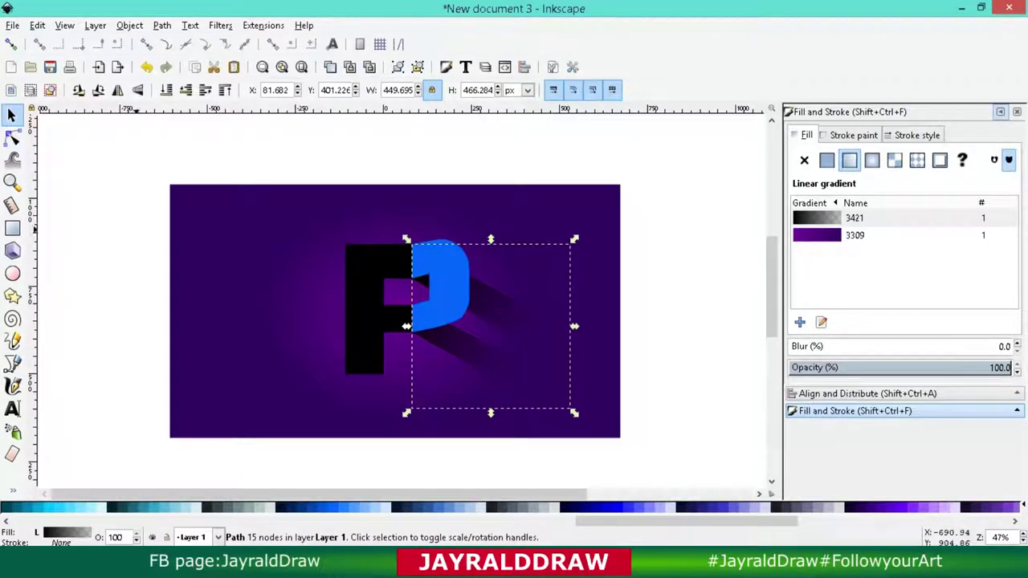
left_click(468, 285)
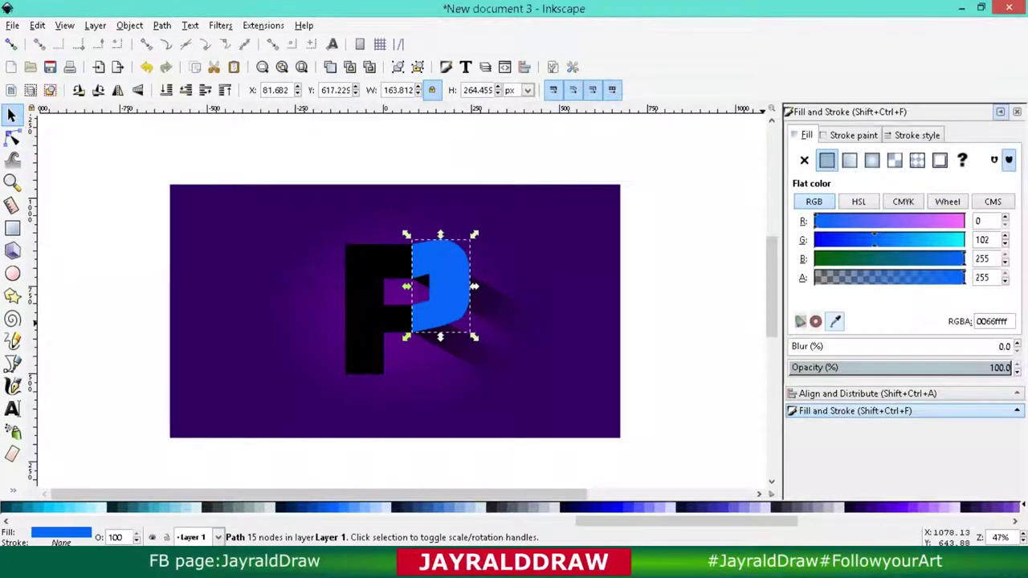
left_click(406, 314)
left_click(835, 321)
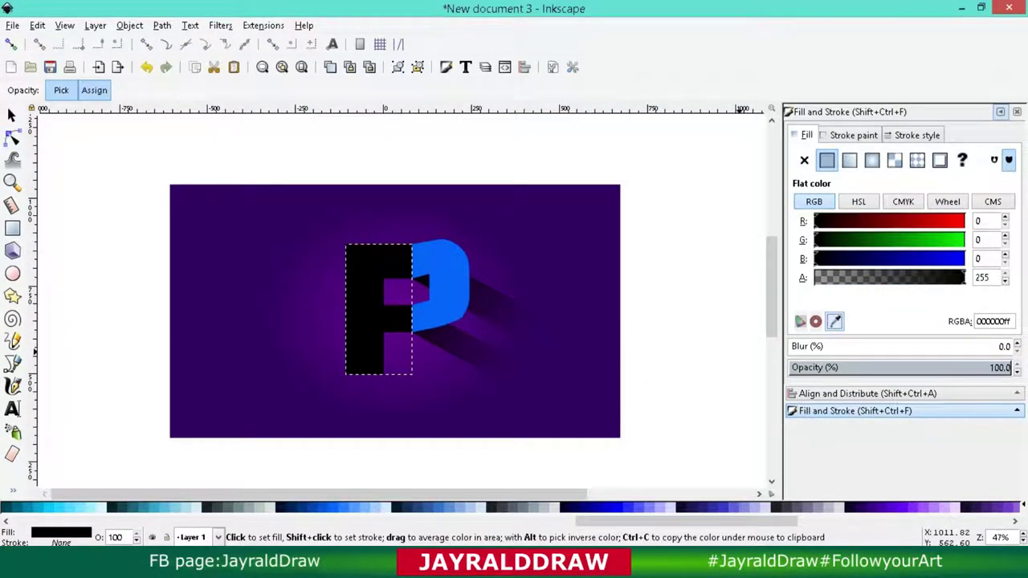
left_click(835, 322)
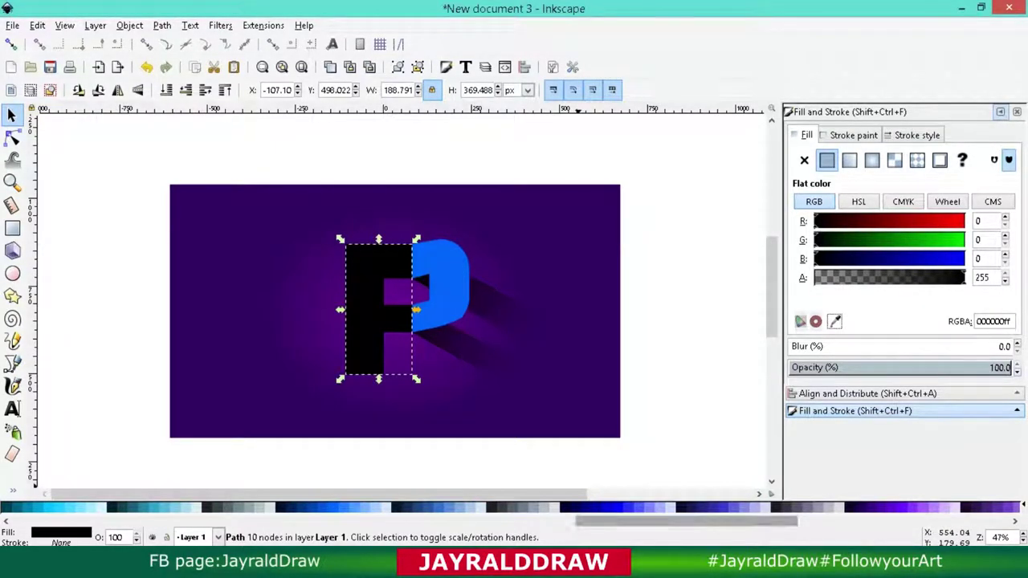
scroll(514, 506, "up", 5)
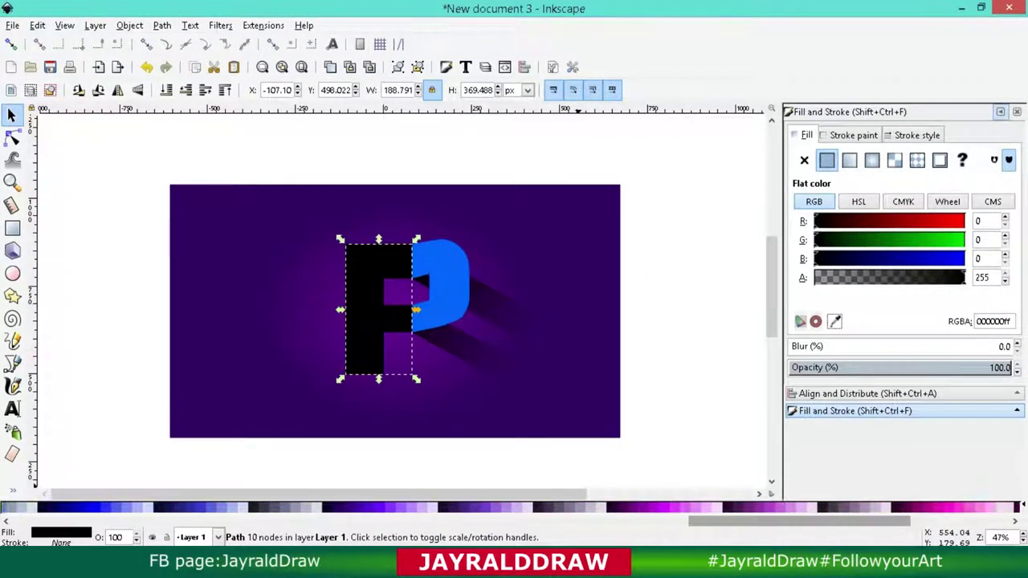
scroll(514, 507, "up", 5)
scroll(514, 507, "up", 5)
scroll(514, 507, "up", 5)
scroll(514, 507, "up", 5)
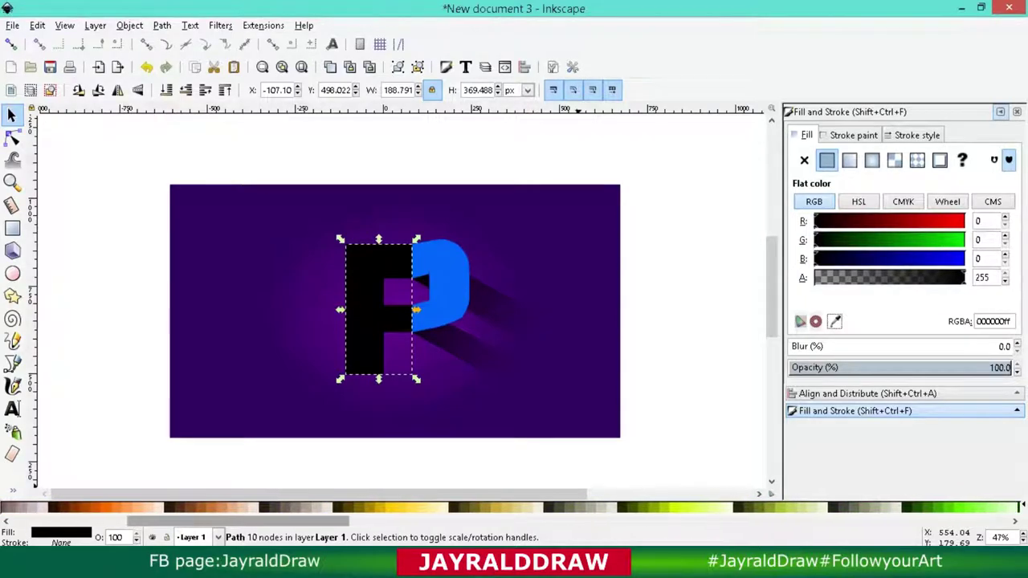
scroll(514, 507, "up", 5)
scroll(514, 507, "up", 5)
Try maroon, red and salmon palette swatches on the part, keeping bright red
left_click(117, 506)
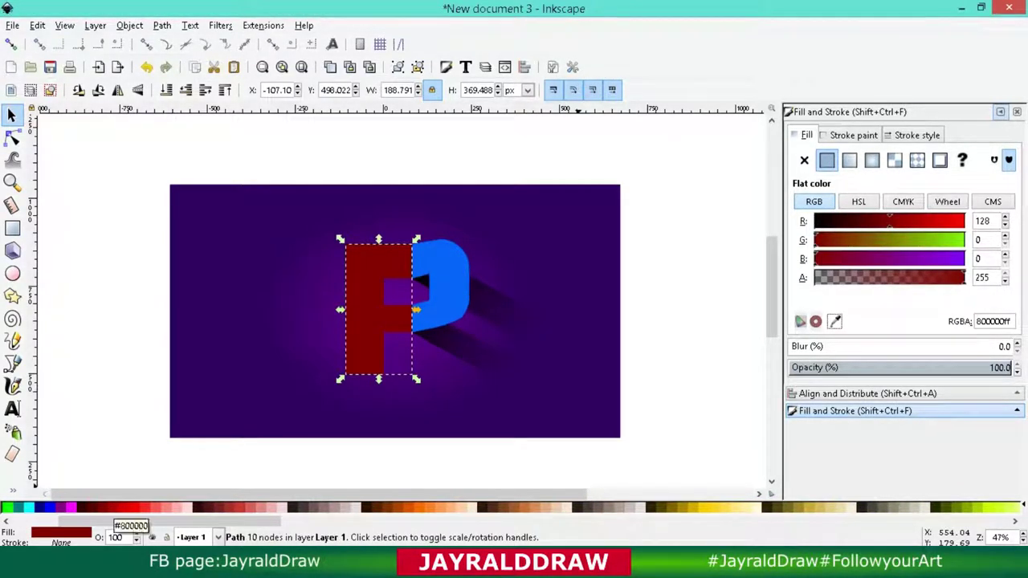
left_click(101, 506)
left_click(133, 507)
left_click(169, 507)
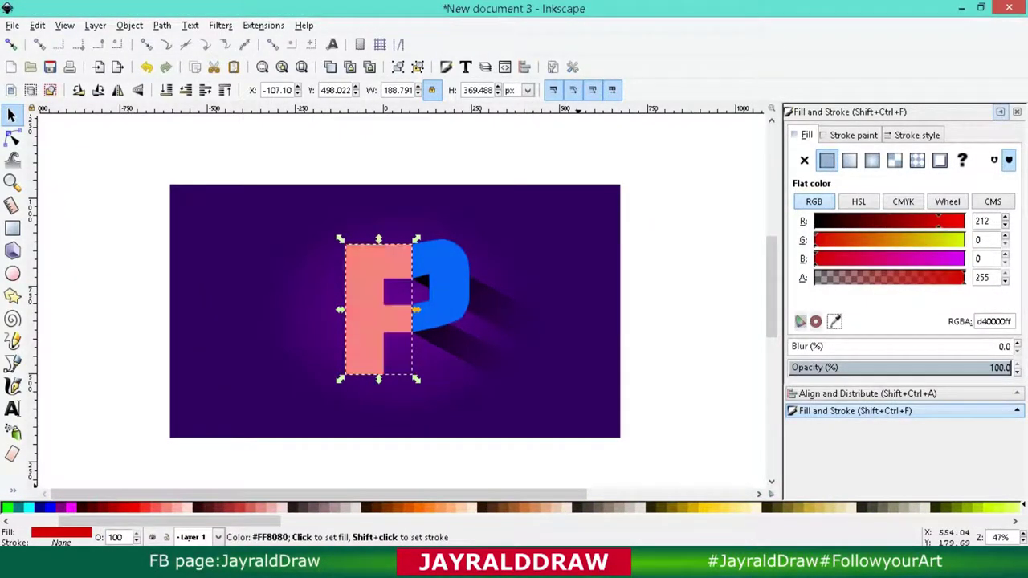
left_click(132, 507)
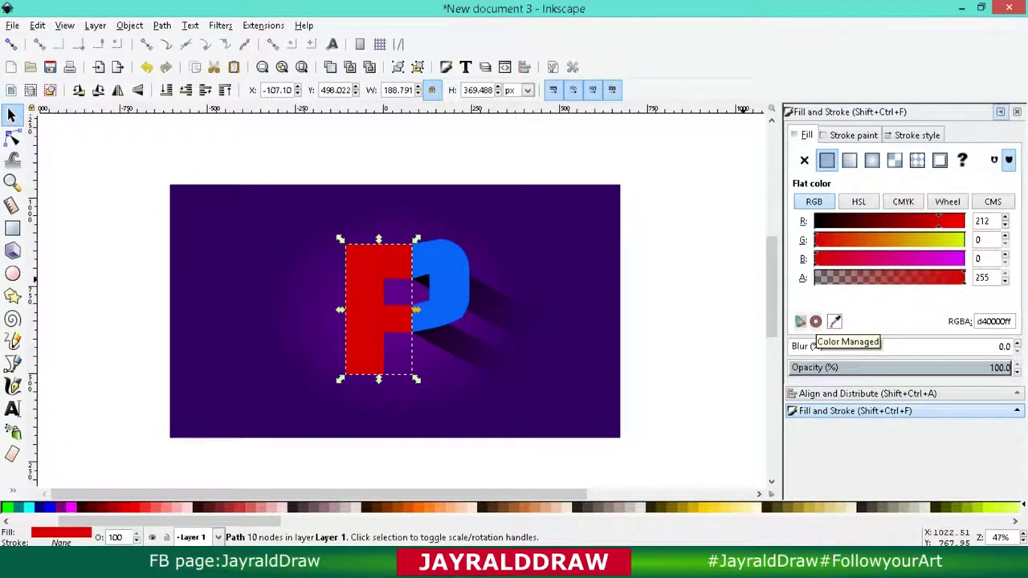
Use the colour wheel to turn the part green, then give it a linear gradient fill
left_click(947, 202)
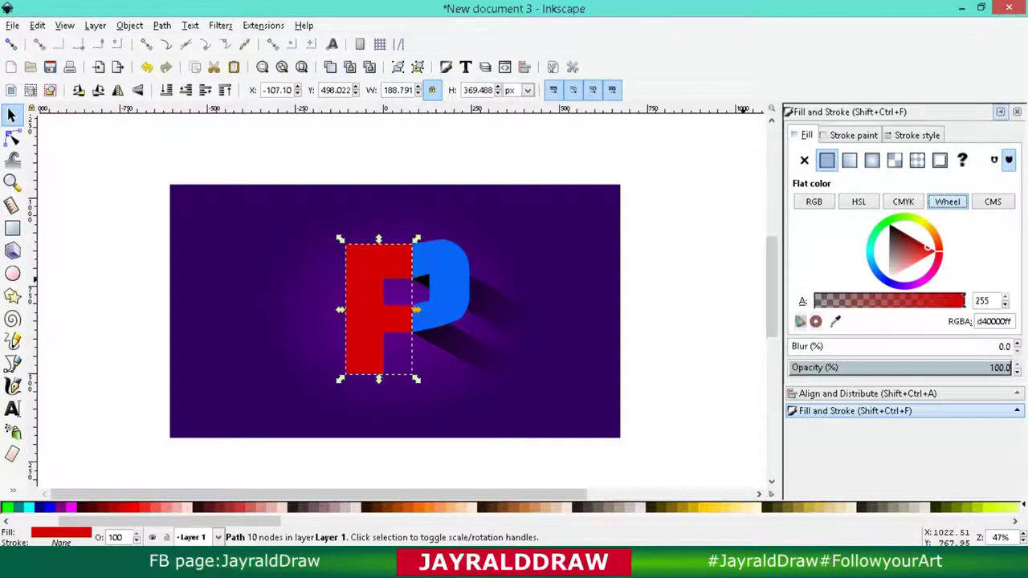
left_click(906, 285)
left_click_drag(906, 286, 910, 285)
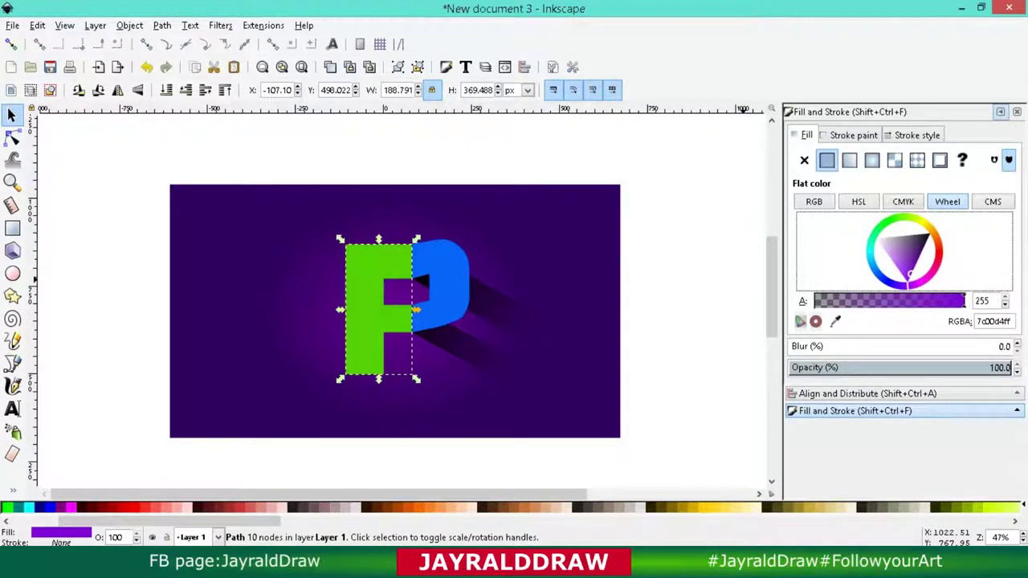
mouse_move(897, 229)
left_mouse_down()
mouse_move(893, 238)
mouse_move(905, 237)
left_mouse_up()
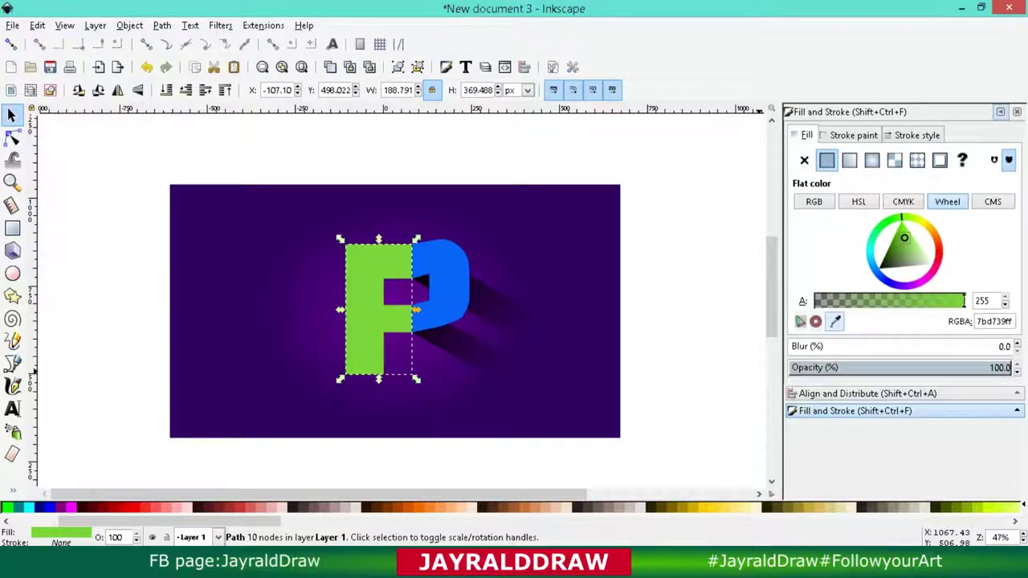
left_click(835, 322)
left_click(849, 160)
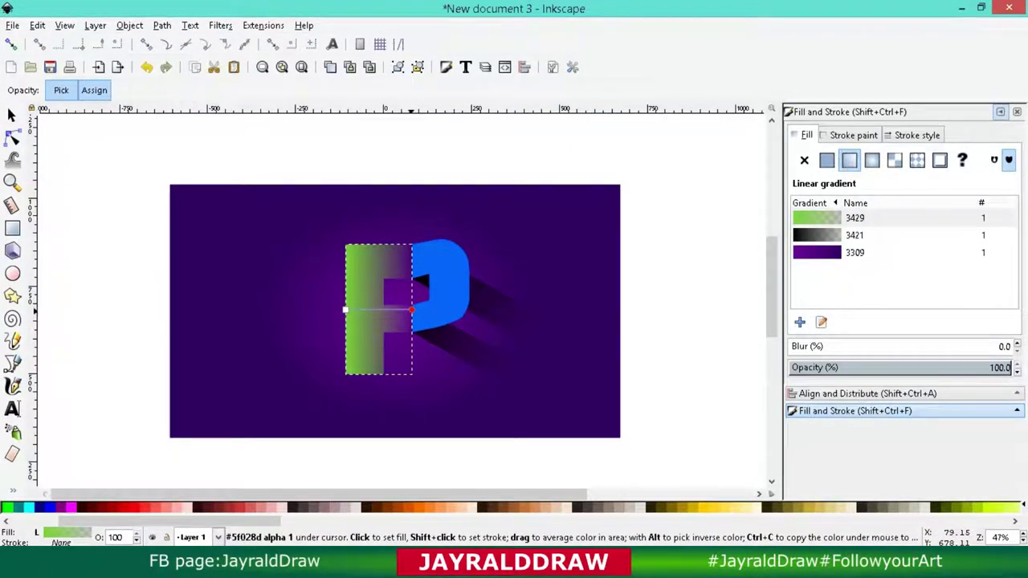
Make the F gradient's end stop opaque and try green shades for its left and right stops
scroll(514, 507, "down", 3)
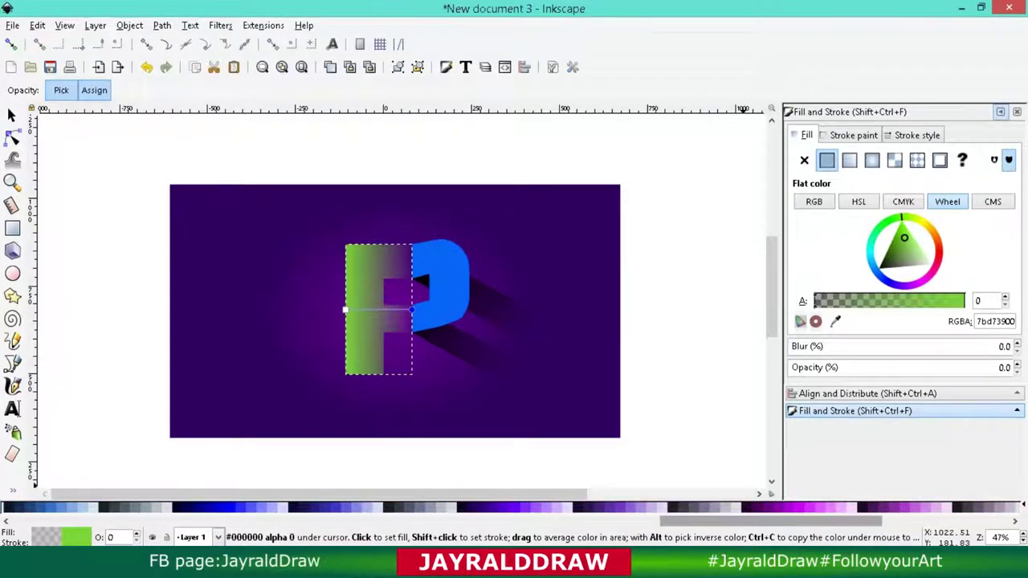
scroll(514, 507, "down", 3)
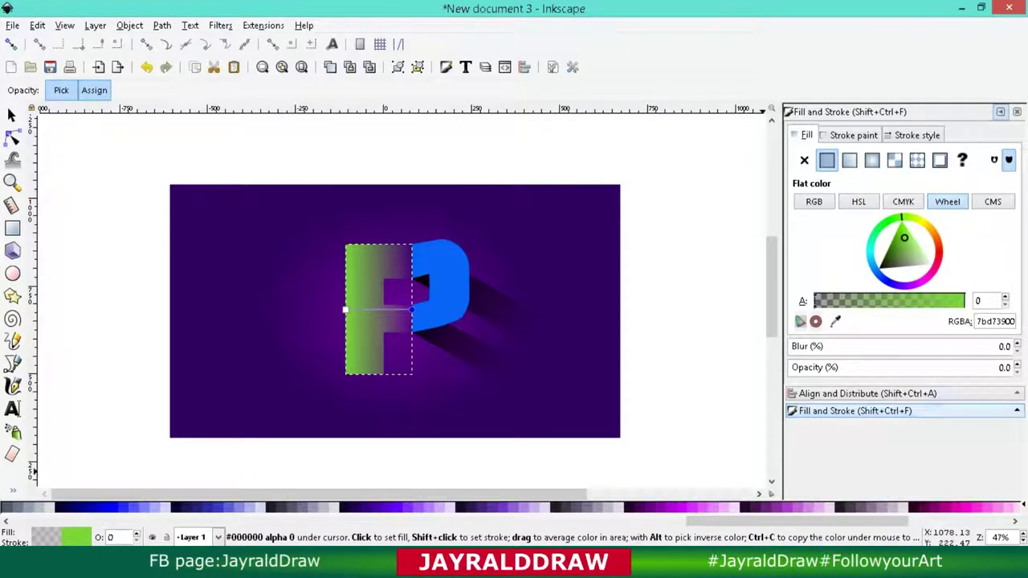
left_click(346, 310)
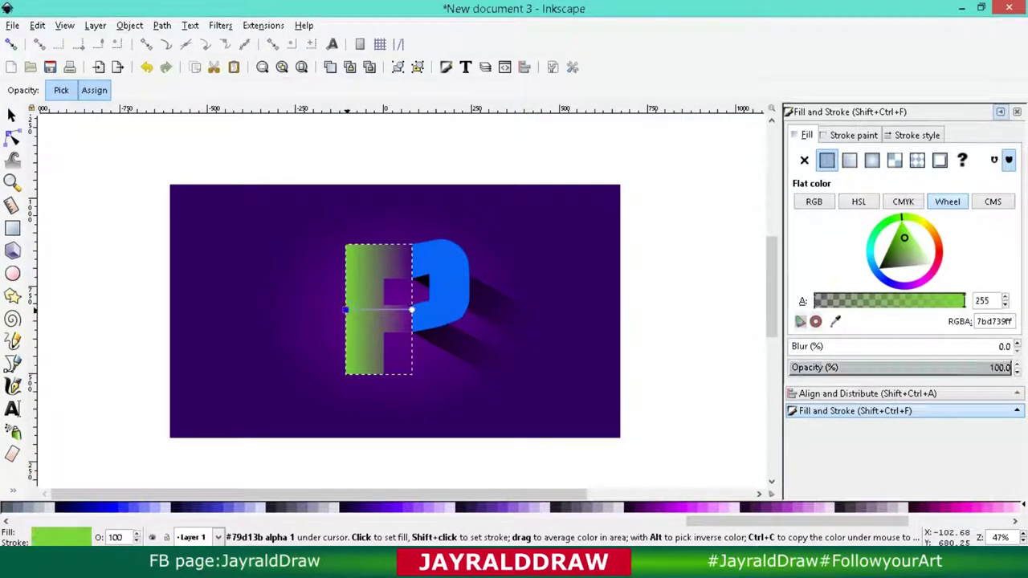
scroll(514, 508, "up", 3)
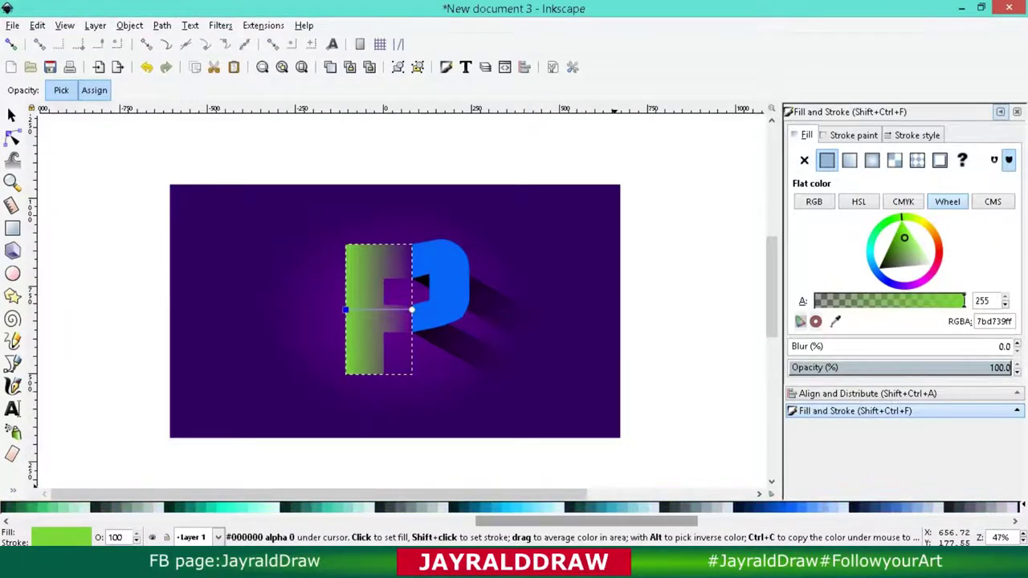
scroll(514, 508, "up", 3)
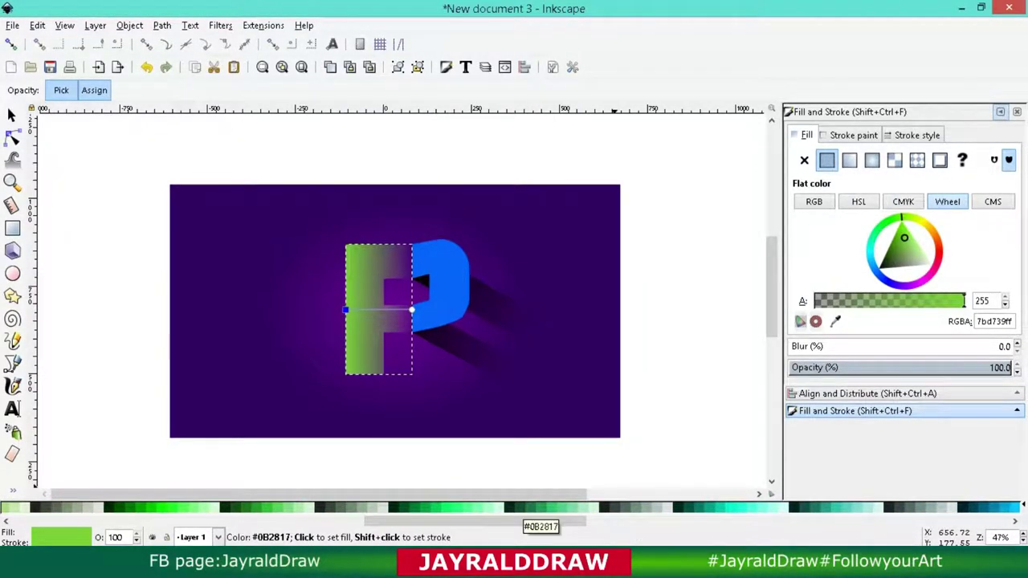
scroll(530, 508, "up", 3)
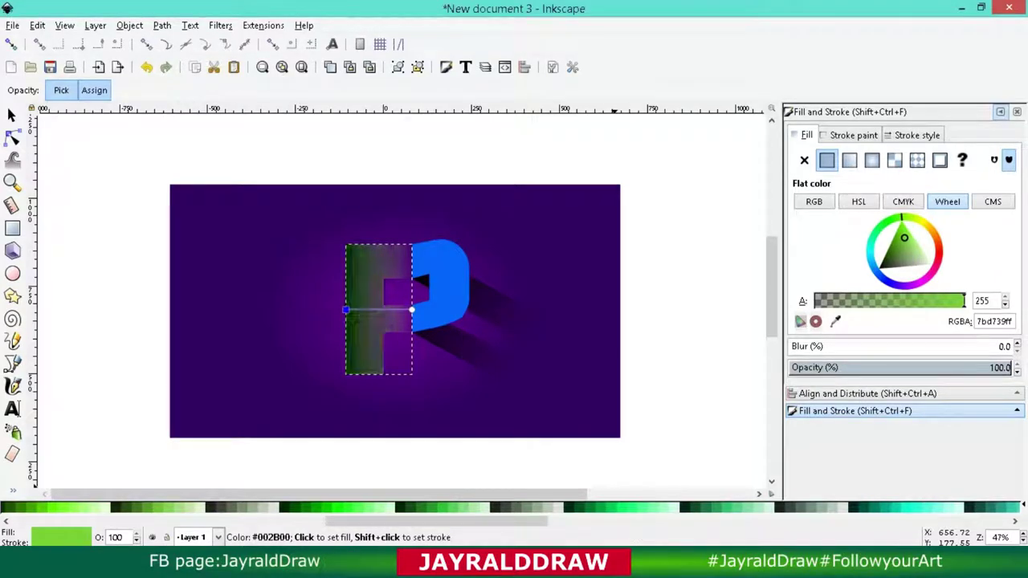
left_click(320, 507)
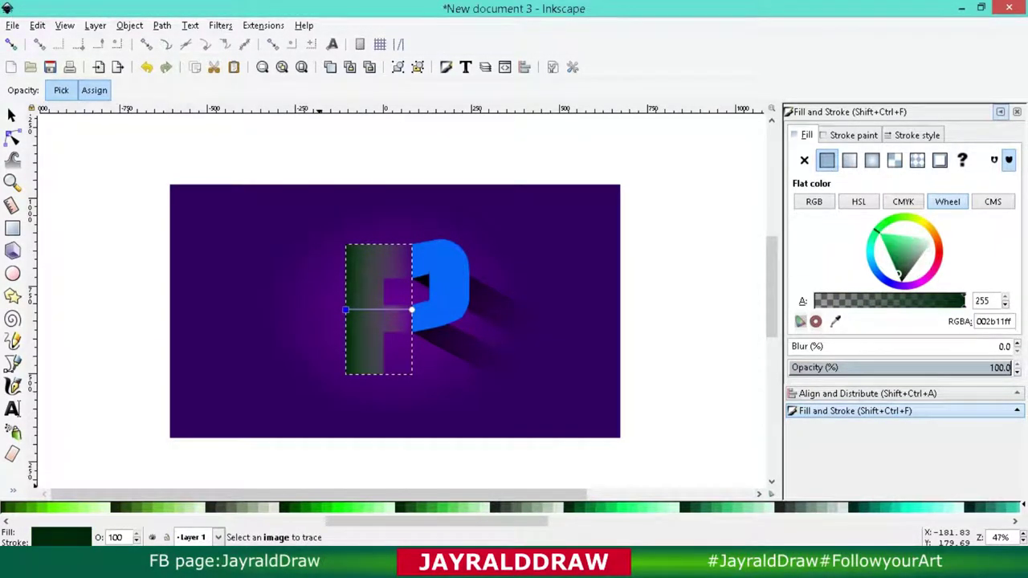
left_click(345, 508)
left_click(333, 508)
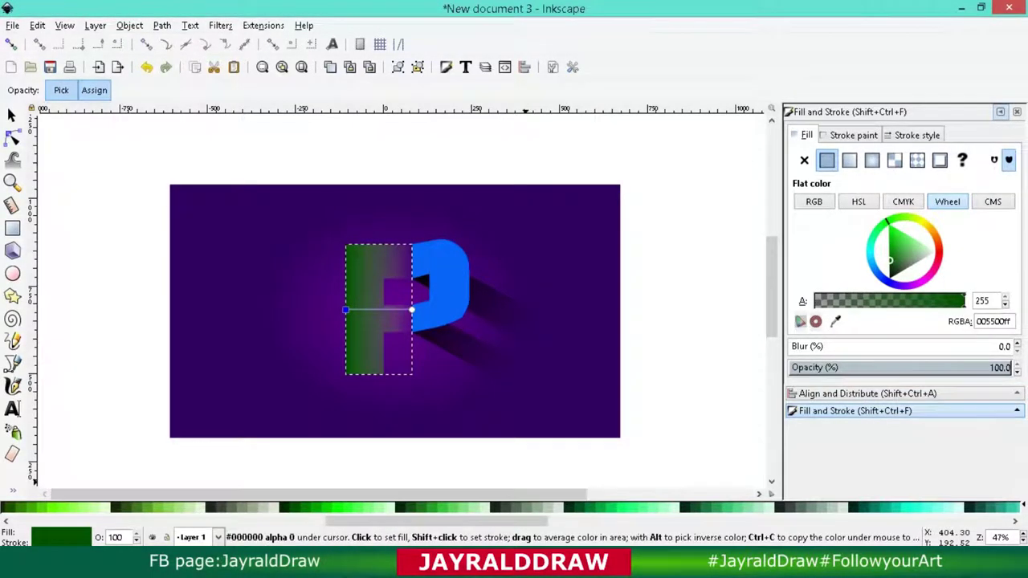
left_click(358, 508)
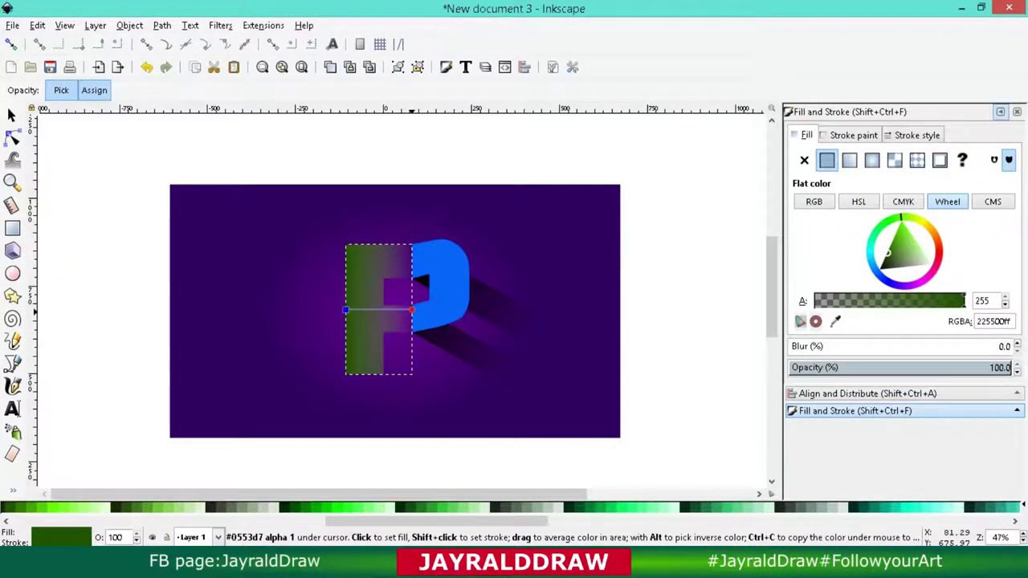
left_click(412, 309)
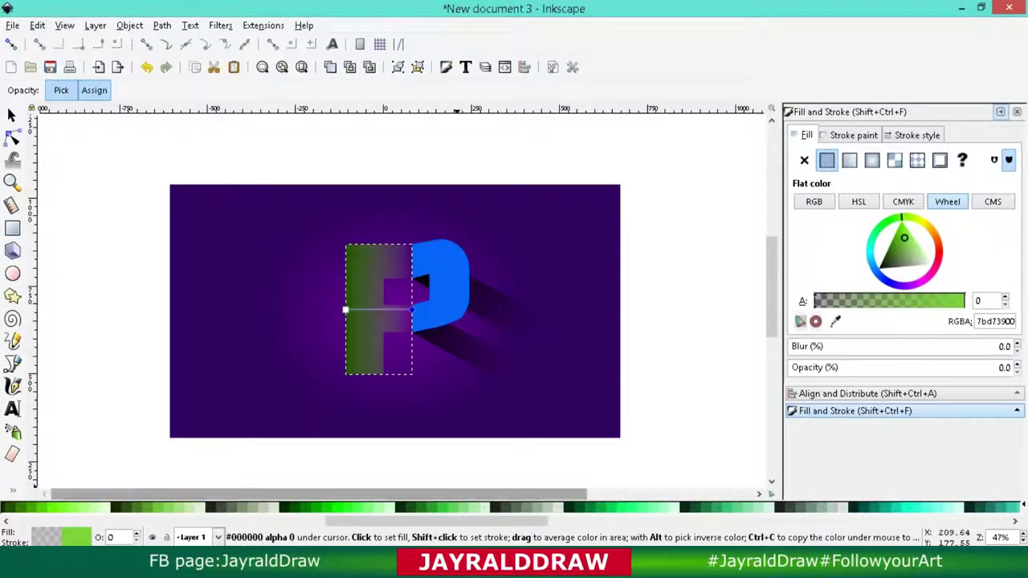
left_click(462, 508)
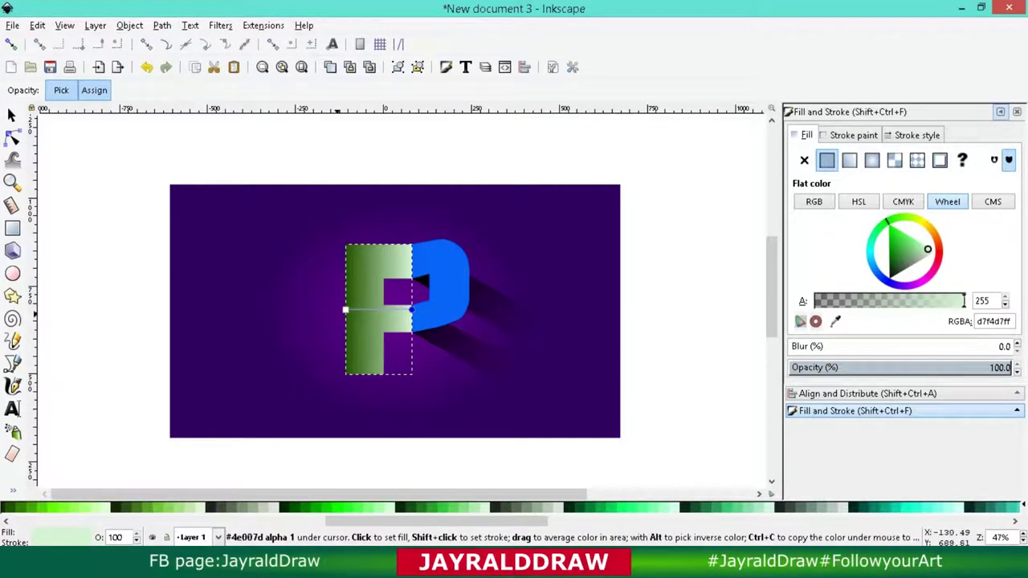
Add mid stops to the F's gradient, making the middle one teal and the three-quarter one bright aqua
key("s")
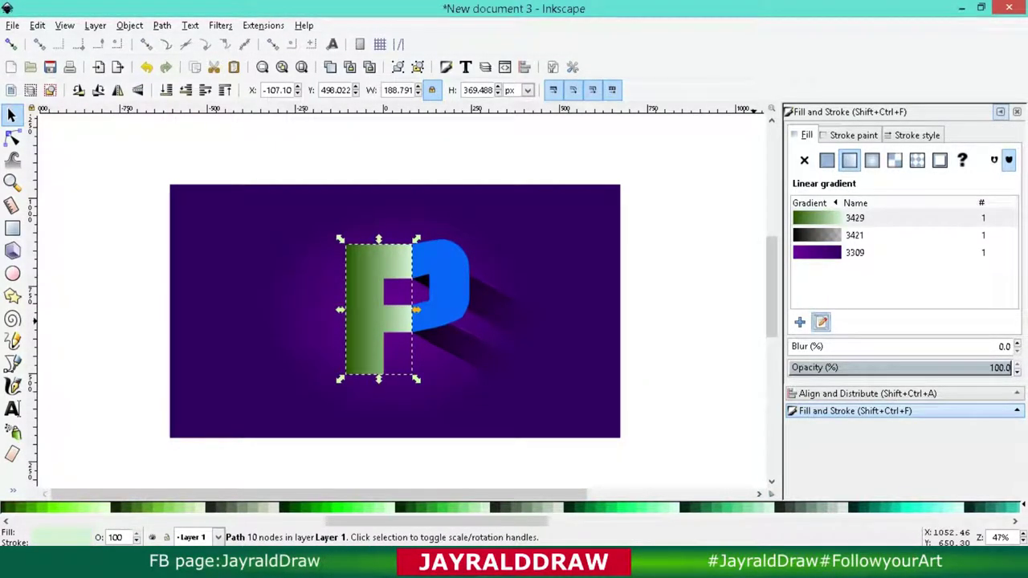
key("g")
left_click(346, 310)
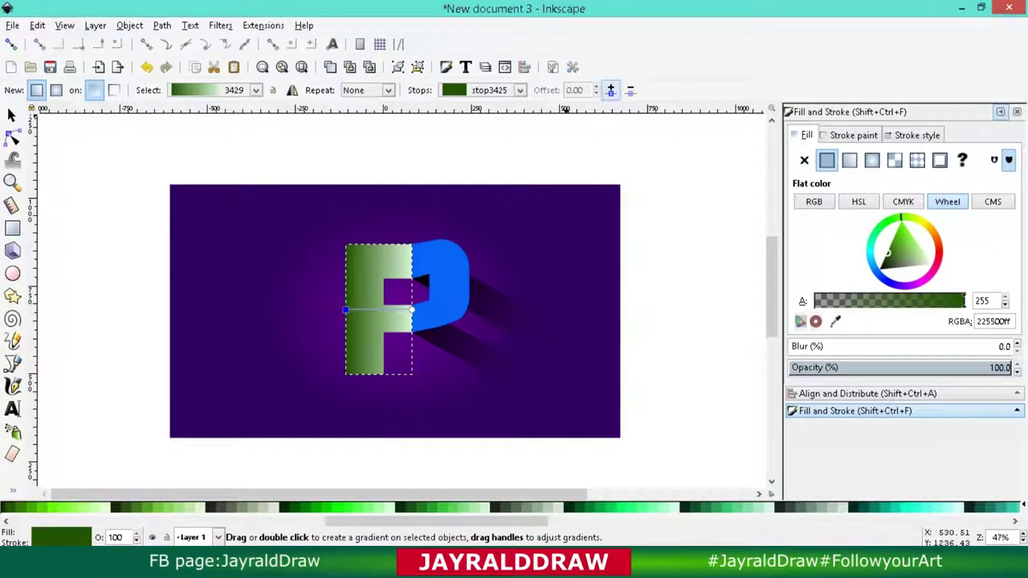
left_click(611, 90)
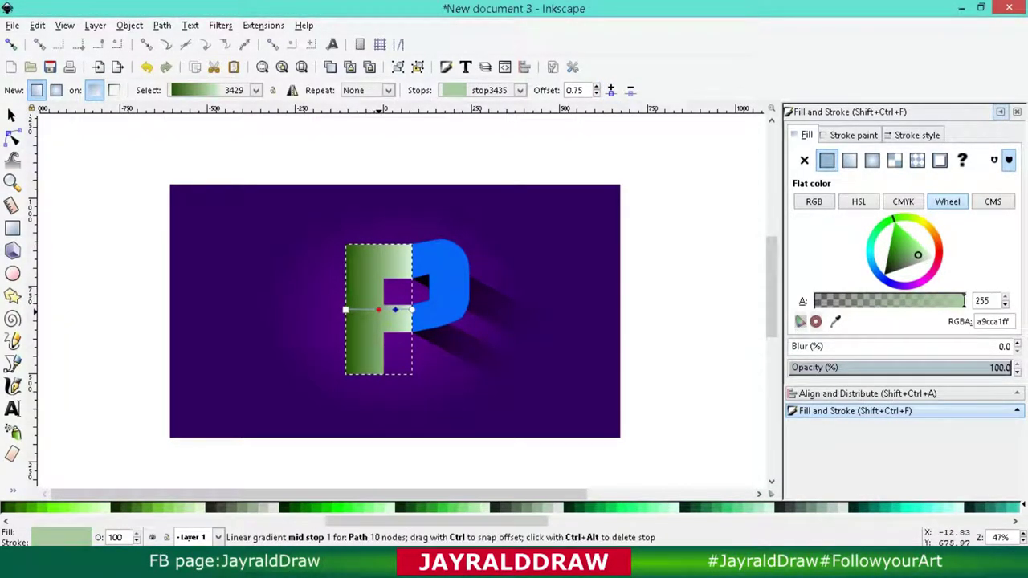
left_click(377, 309)
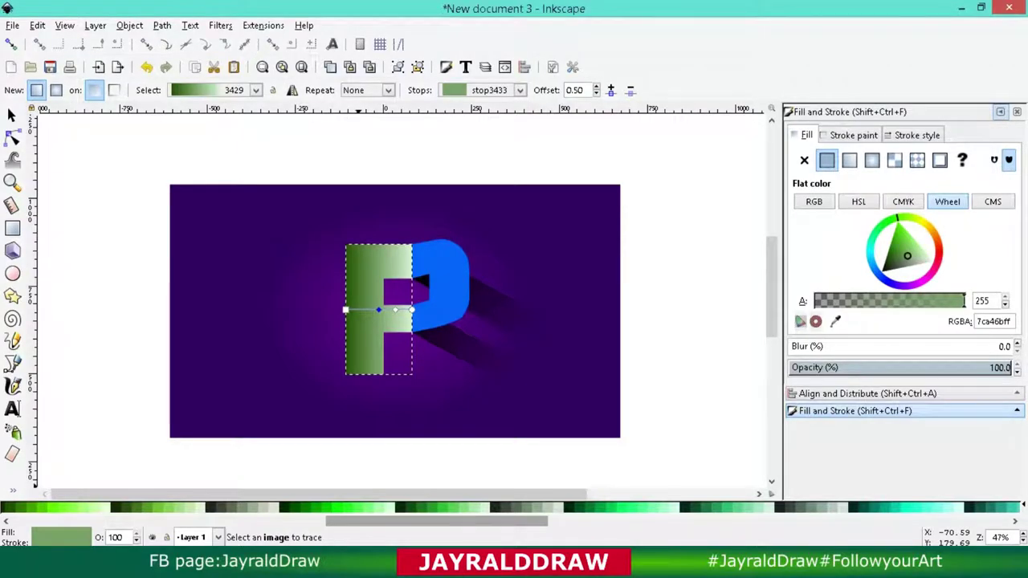
scroll(514, 507, "right", 3)
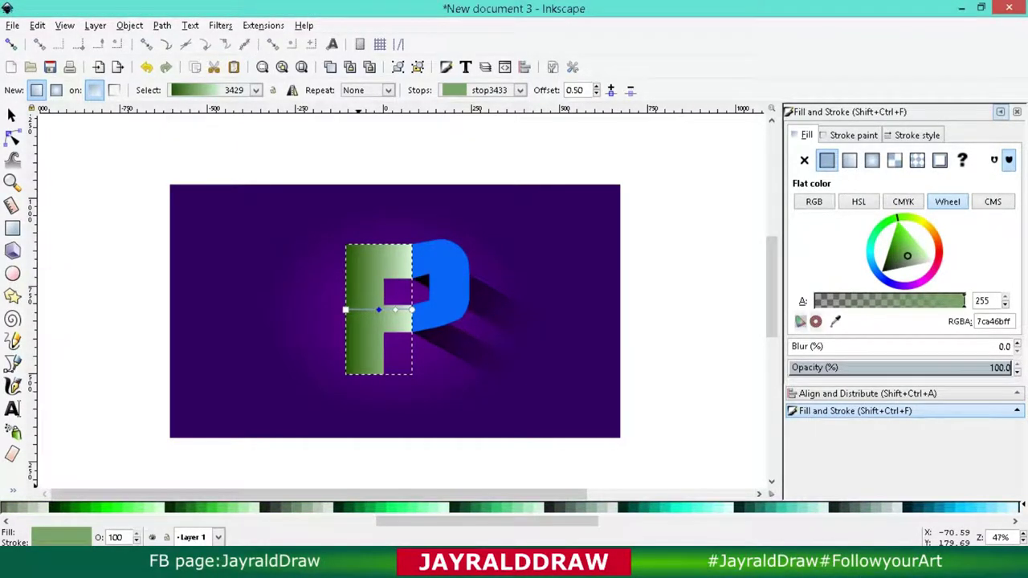
left_click(687, 508)
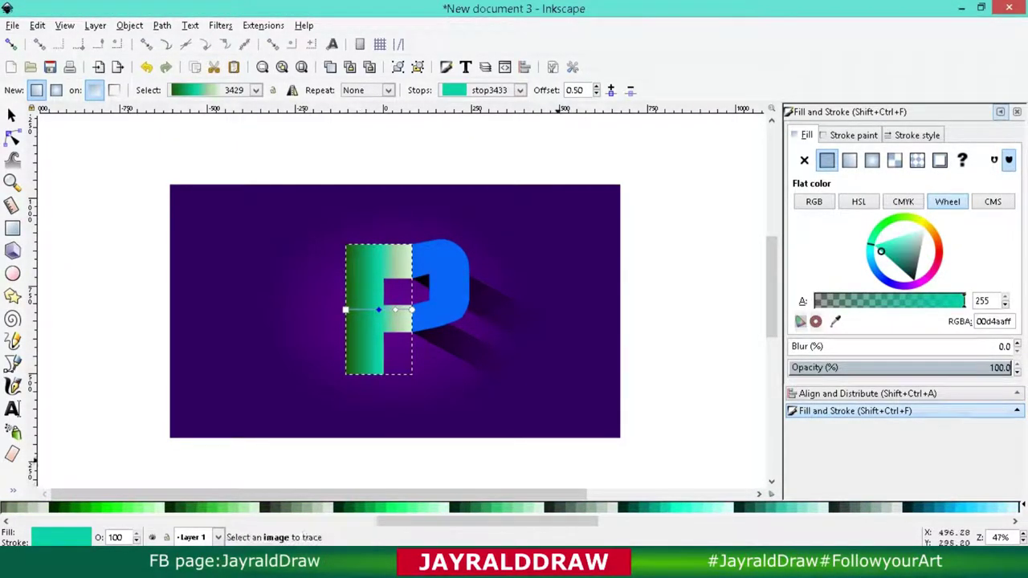
left_click(346, 310)
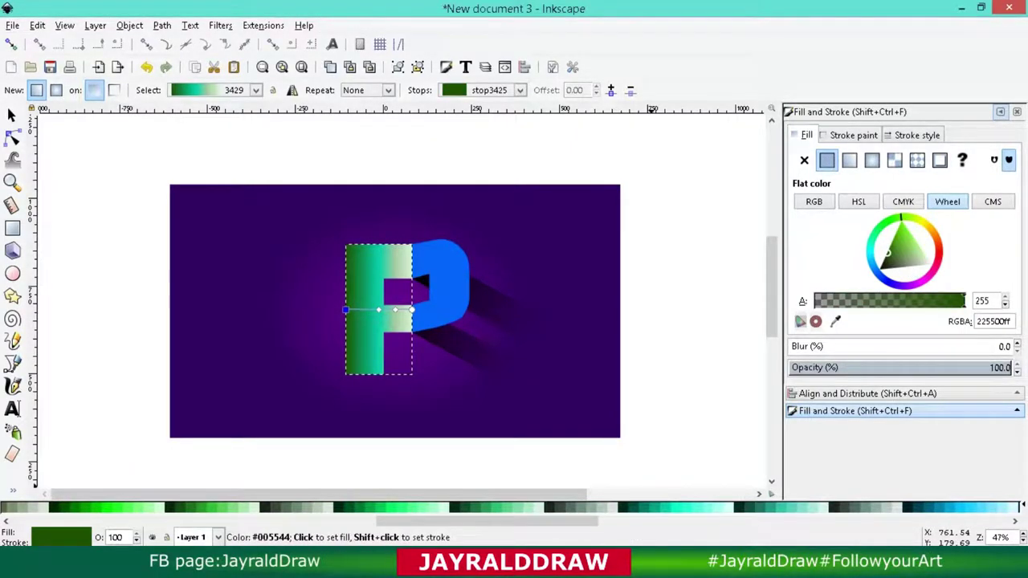
left_click(395, 309)
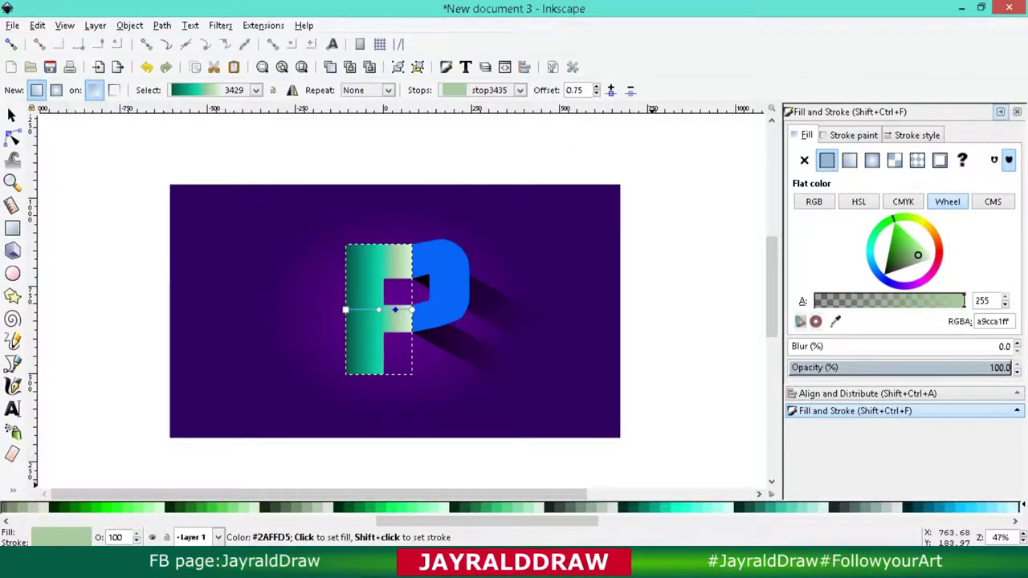
left_click(711, 508)
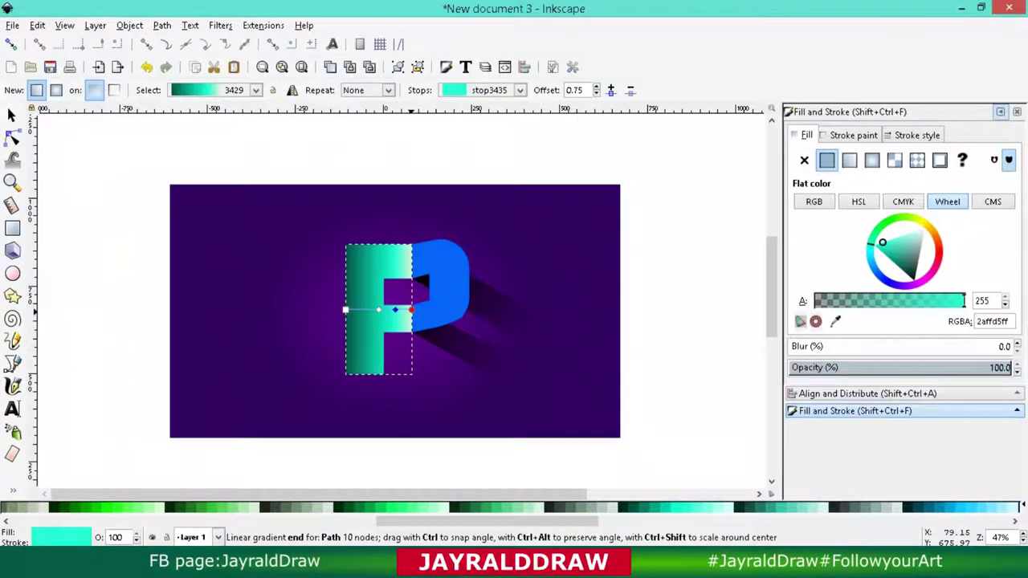
Level the F's gradient horizontally and shift its middle stop slightly right
left_click_drag(412, 308, 418, 299)
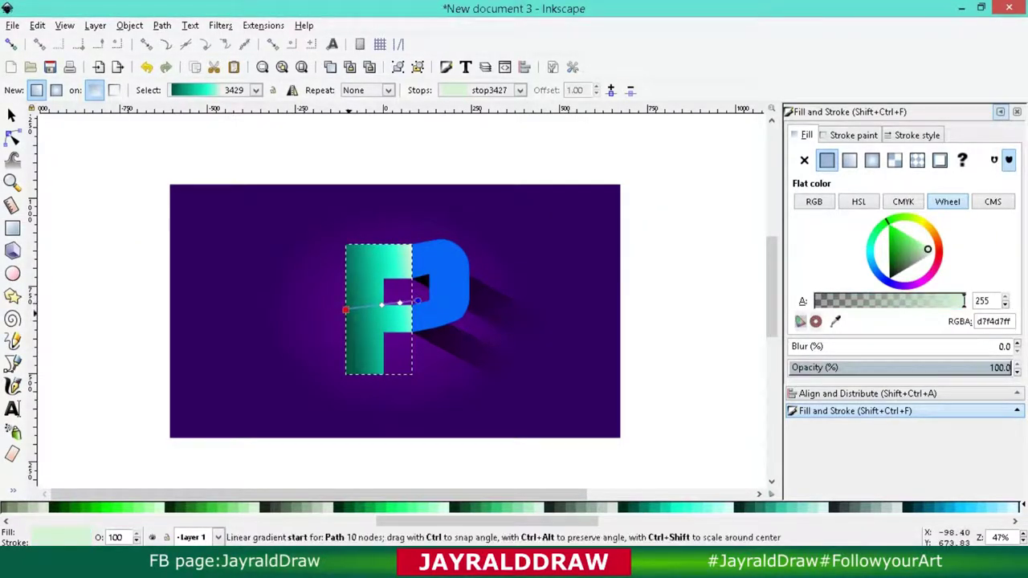
left_click_drag(345, 309, 347, 299)
left_click(347, 302)
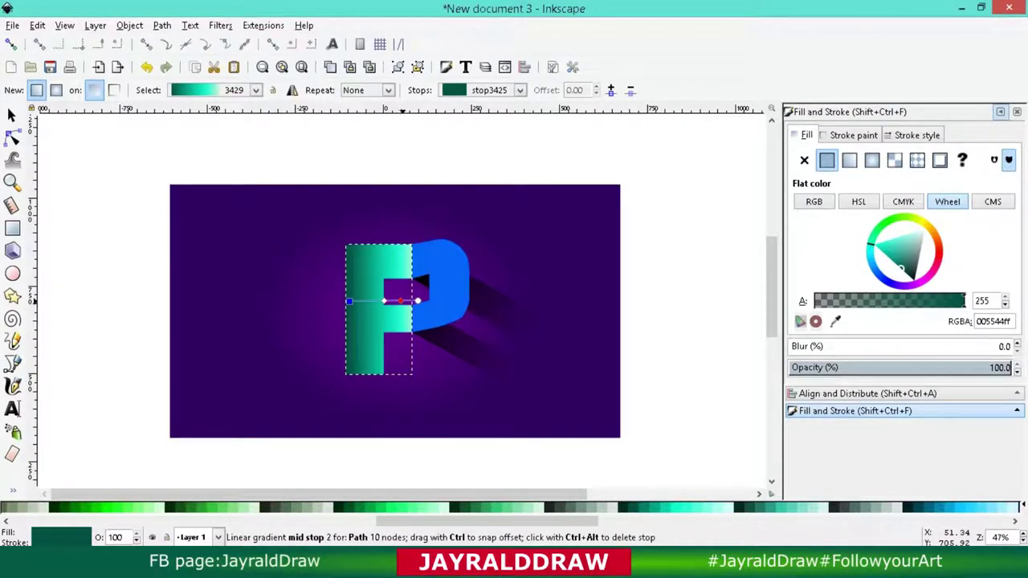
left_click_drag(400, 300, 405, 300)
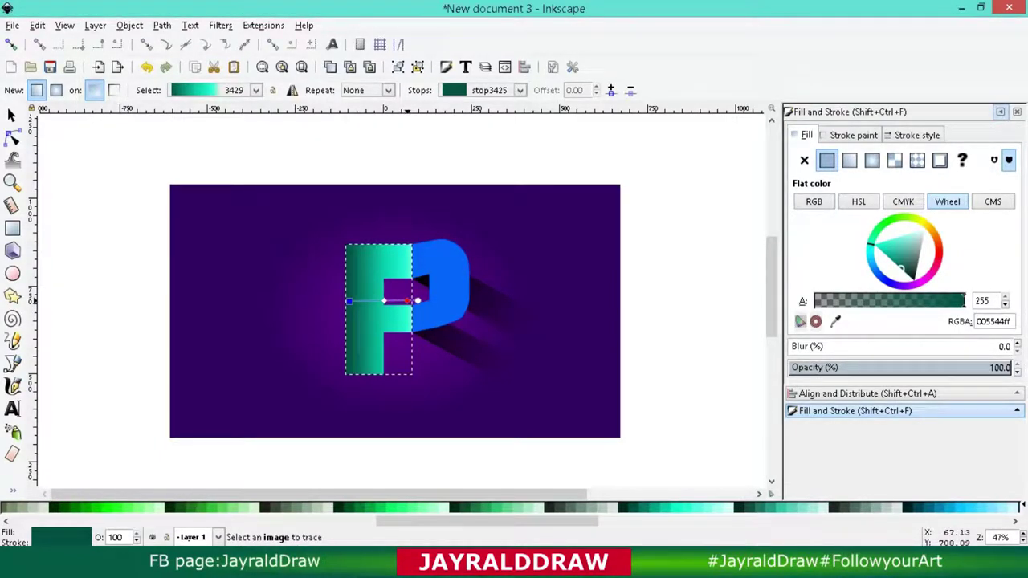
left_click(406, 301)
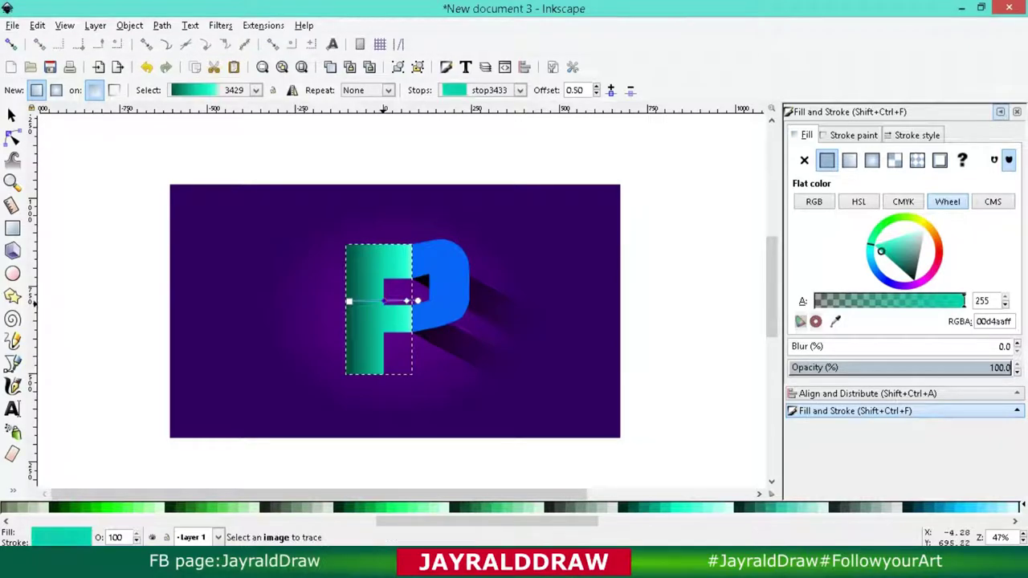
left_click(12, 115)
left_click(440, 282)
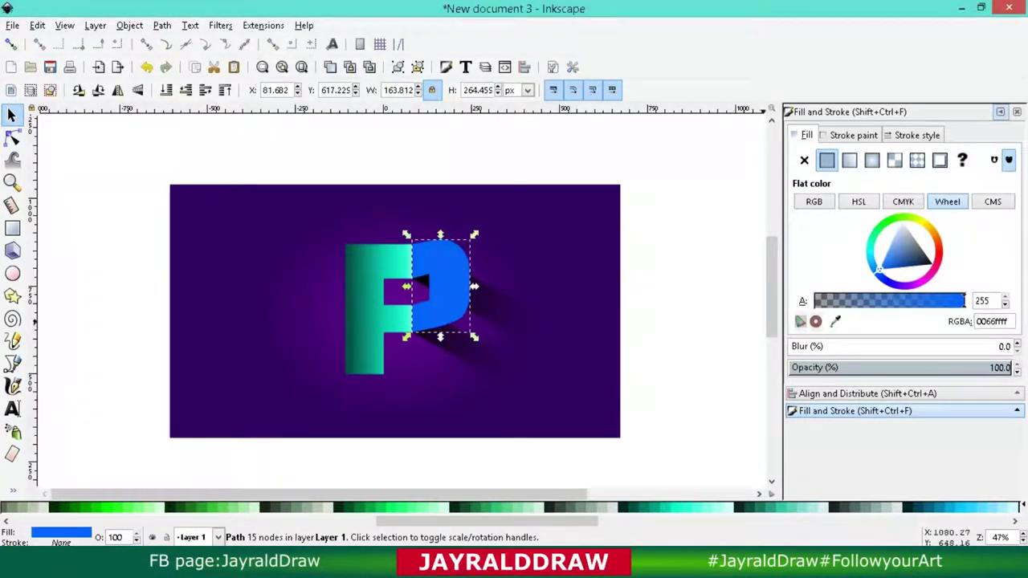
Give the bowl a linear gradient from dark teal to an opaque light mint
left_click(834, 321)
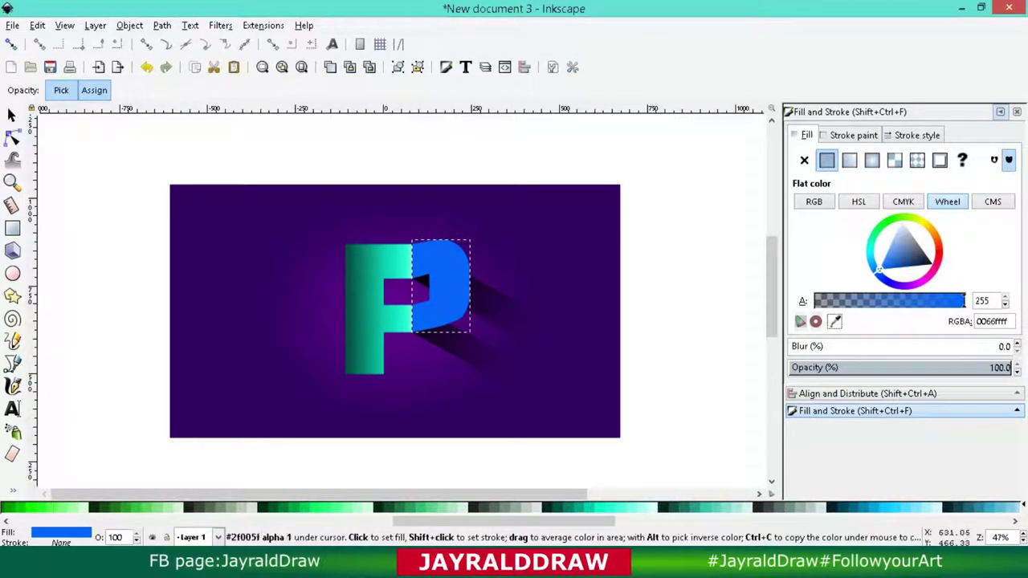
left_click(850, 160)
left_click(821, 322)
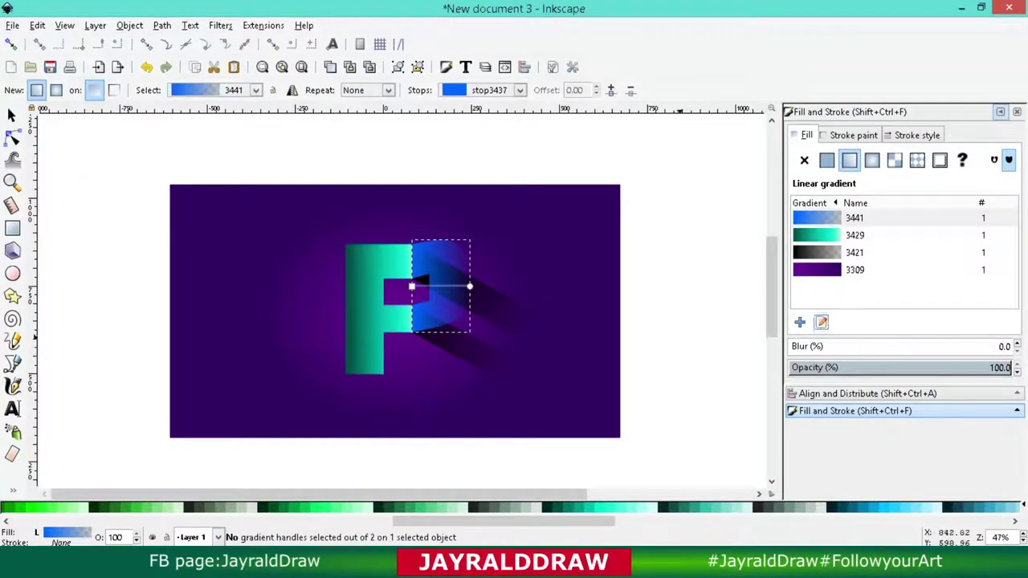
left_click(411, 286)
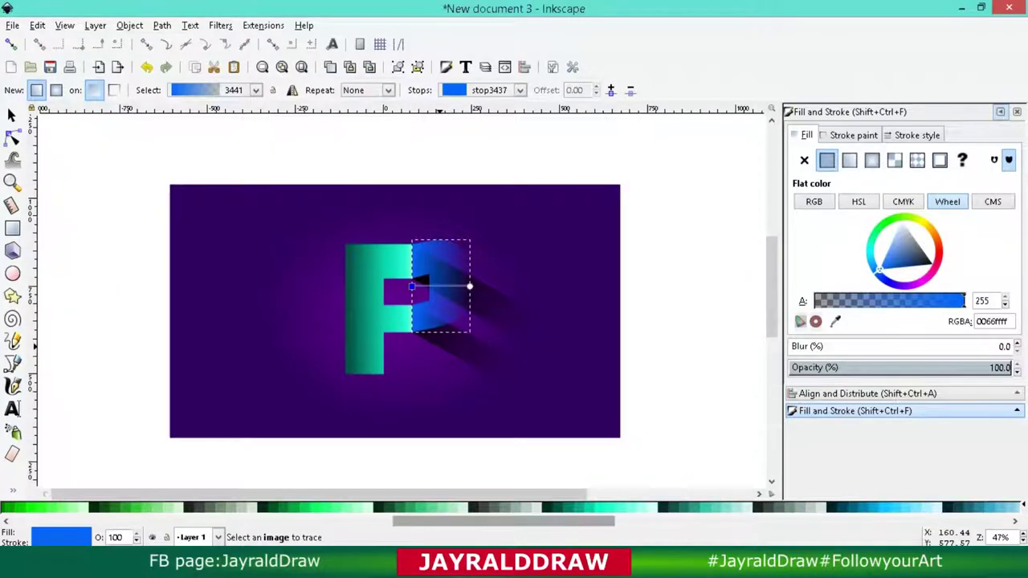
left_click(836, 507)
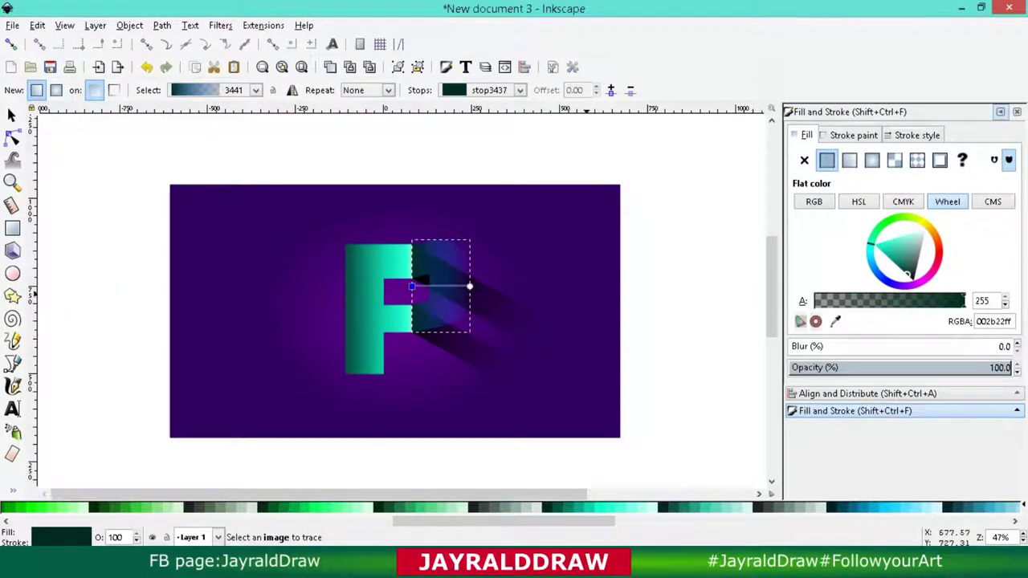
left_click(469, 286)
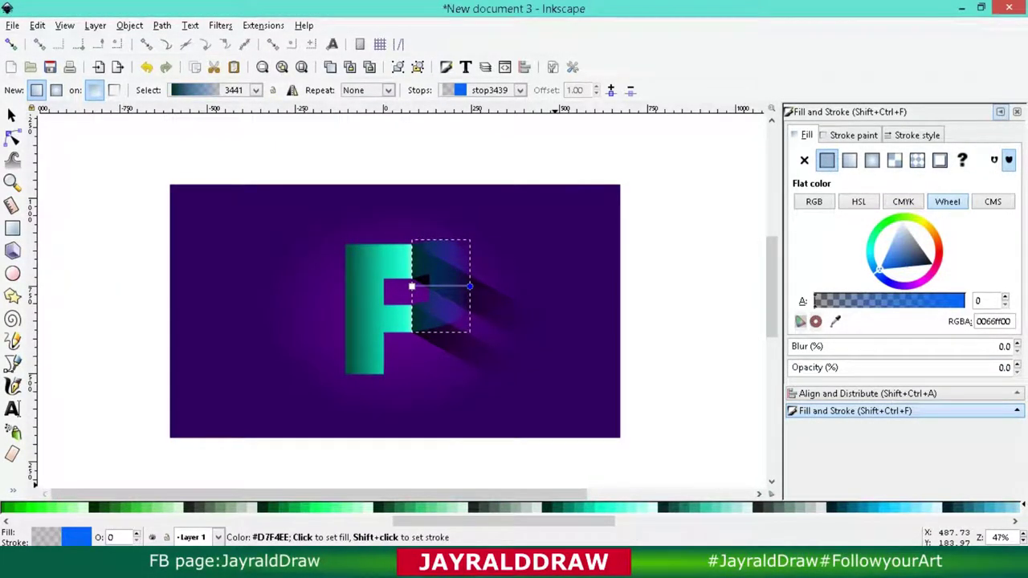
left_click(763, 507)
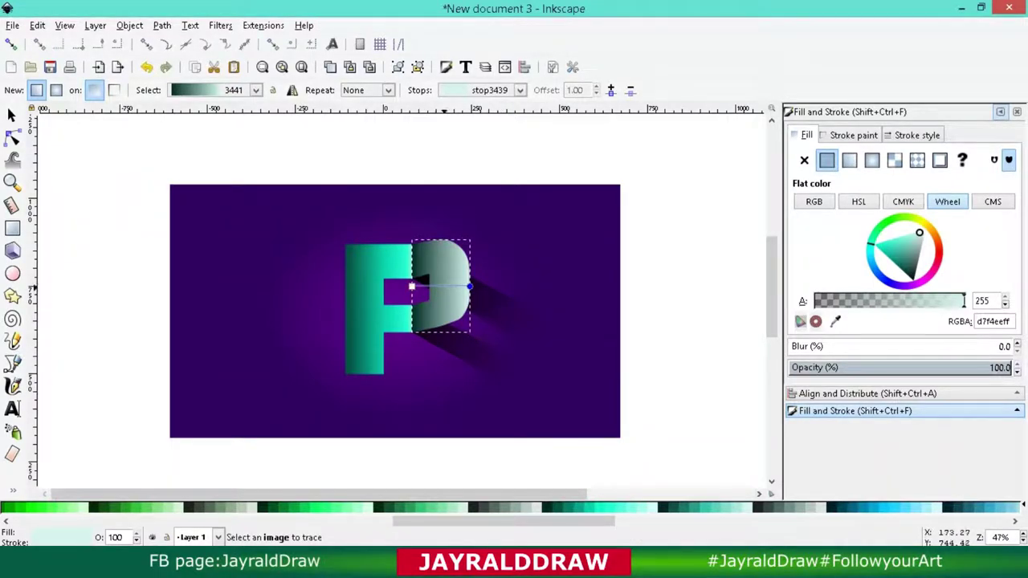
Add two gradient stops to the bowl, colouring the middle teal and the three-quarter stop bright aqua
left_click(610, 90)
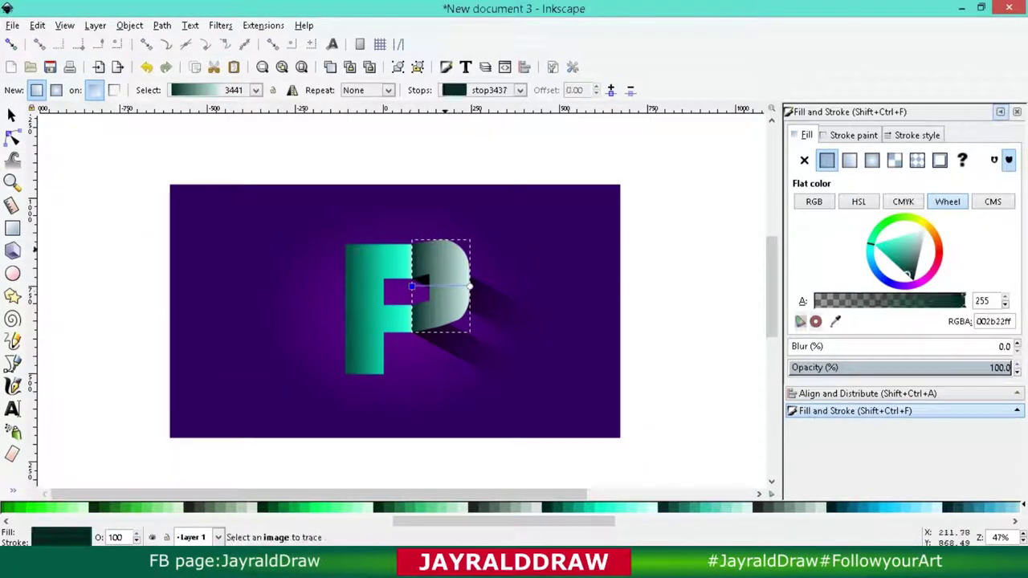
left_click(611, 90)
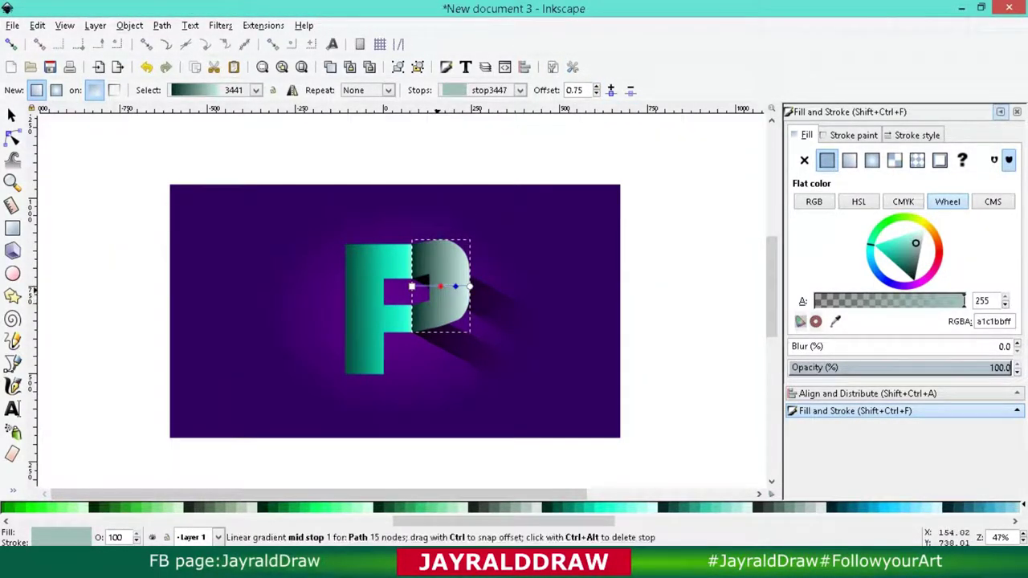
left_click(440, 286)
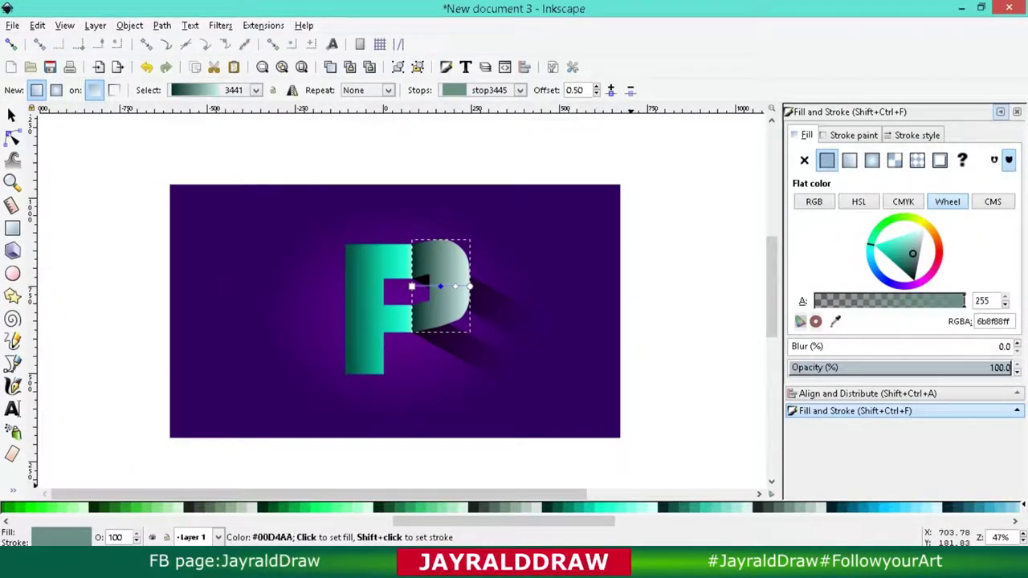
left_click(567, 506)
left_click(454, 286)
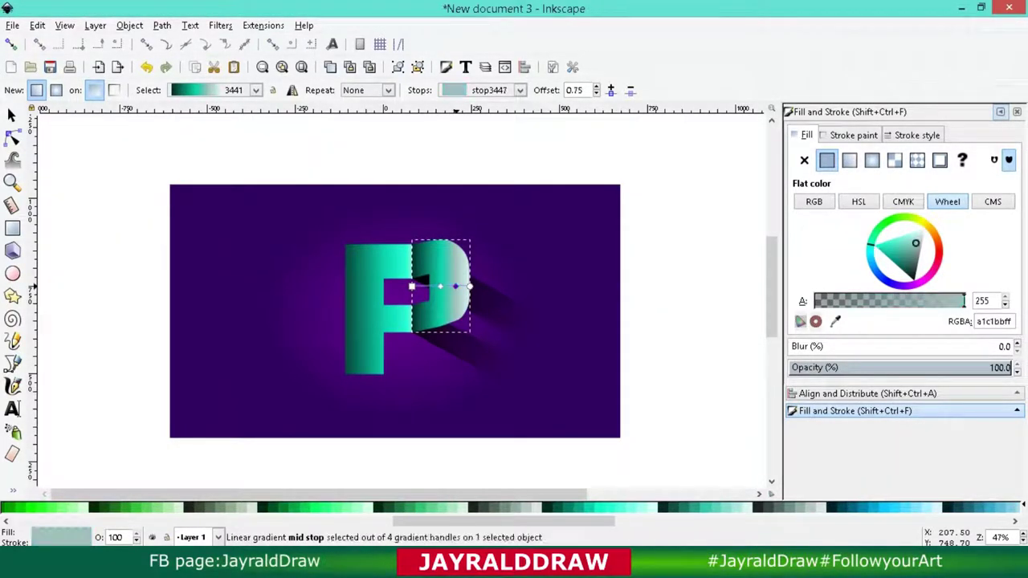
left_click(550, 506)
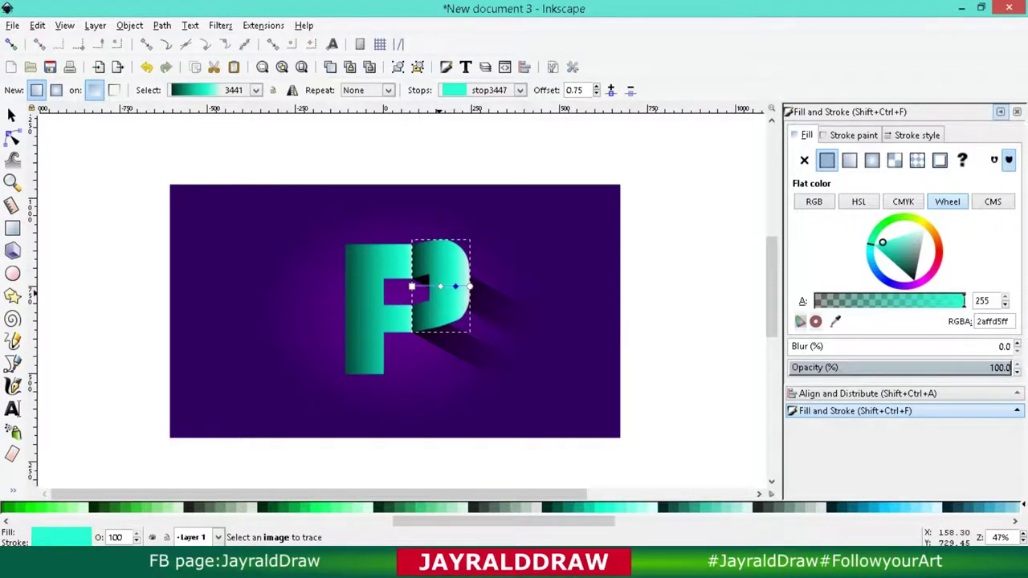
Try several shades for the bowl's start stop, settling on dark teal 006680
left_click(412, 286)
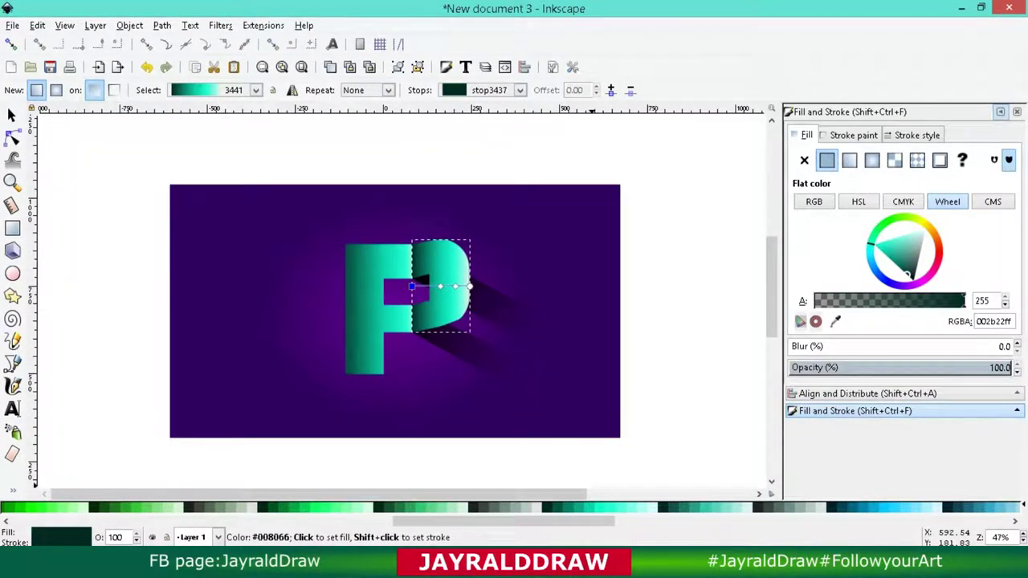
left_click(585, 506)
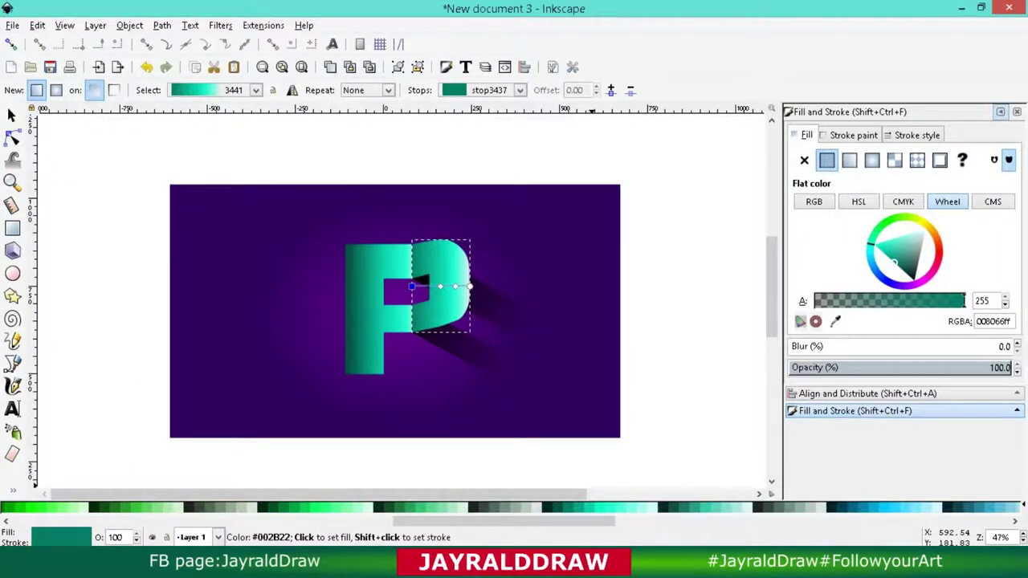
left_click(482, 506)
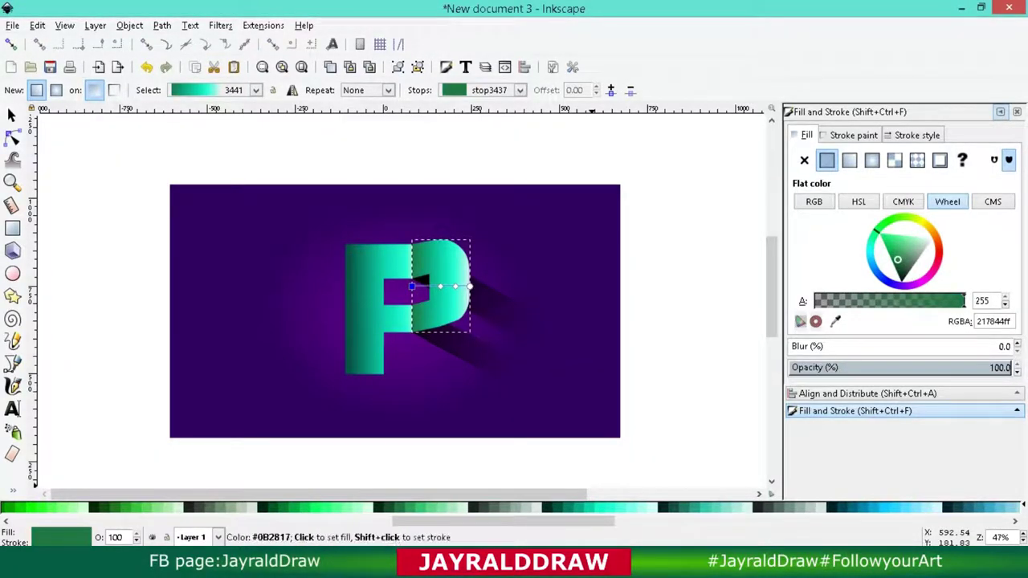
left_click(310, 508)
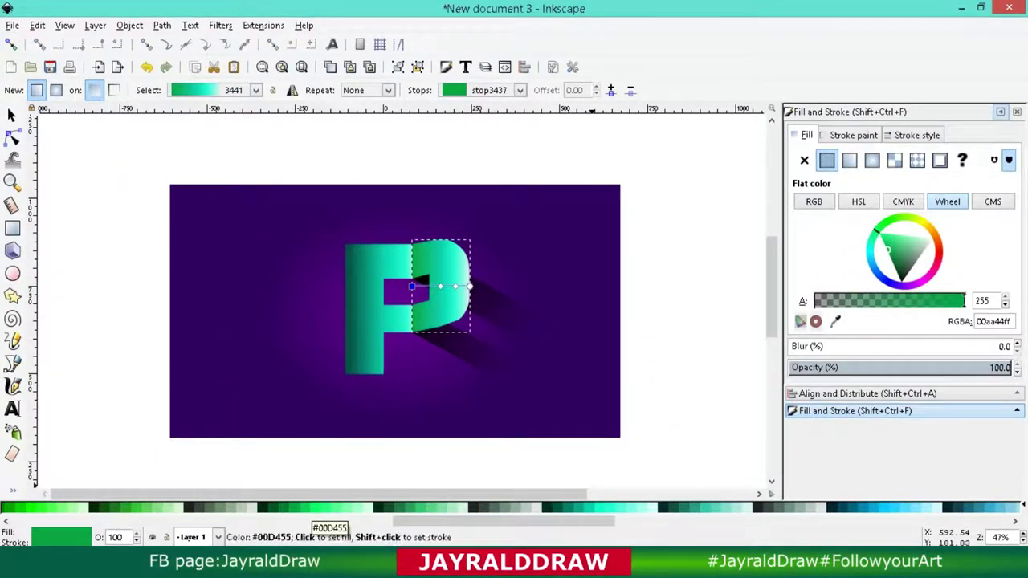
left_click(472, 508)
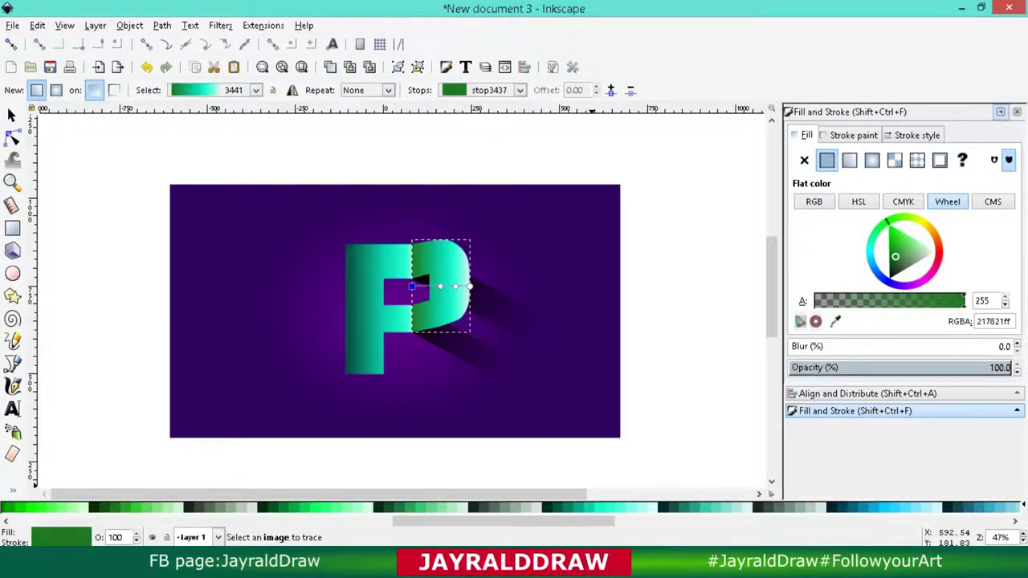
left_click(771, 507)
left_click(811, 508)
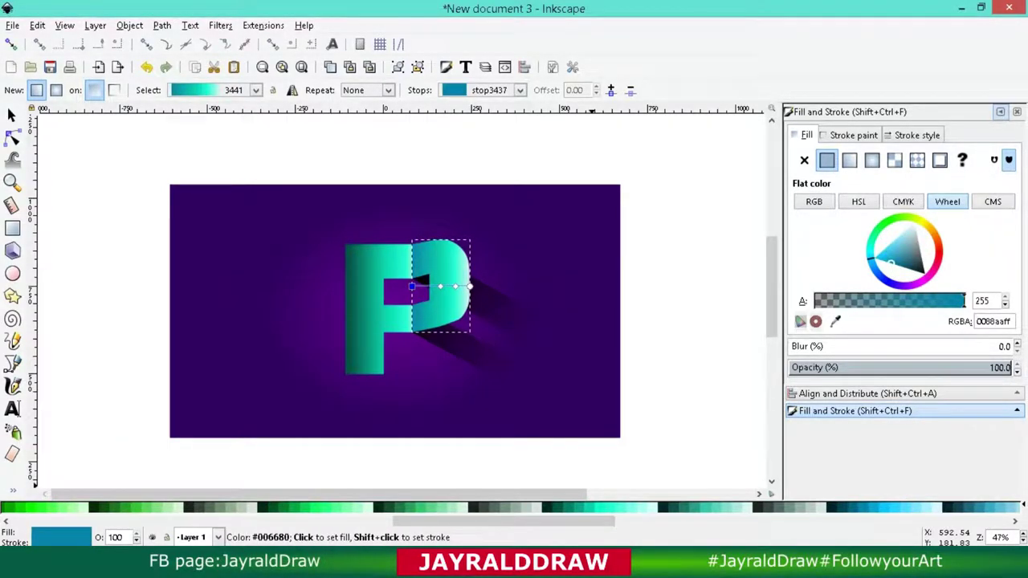
left_click(832, 508)
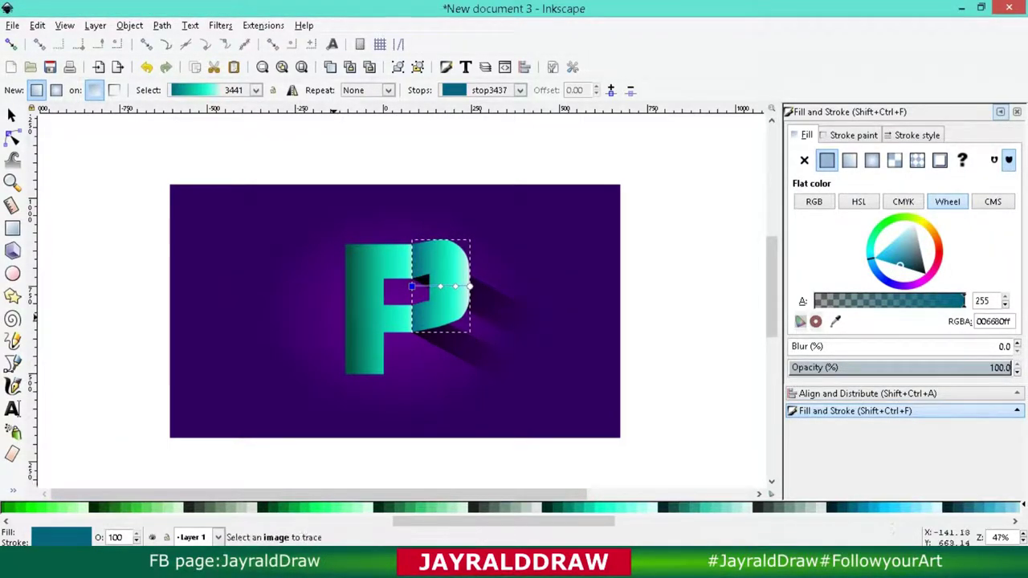
Nudge the P's bowl piece 2 px left with the Left arrow key
key("s")
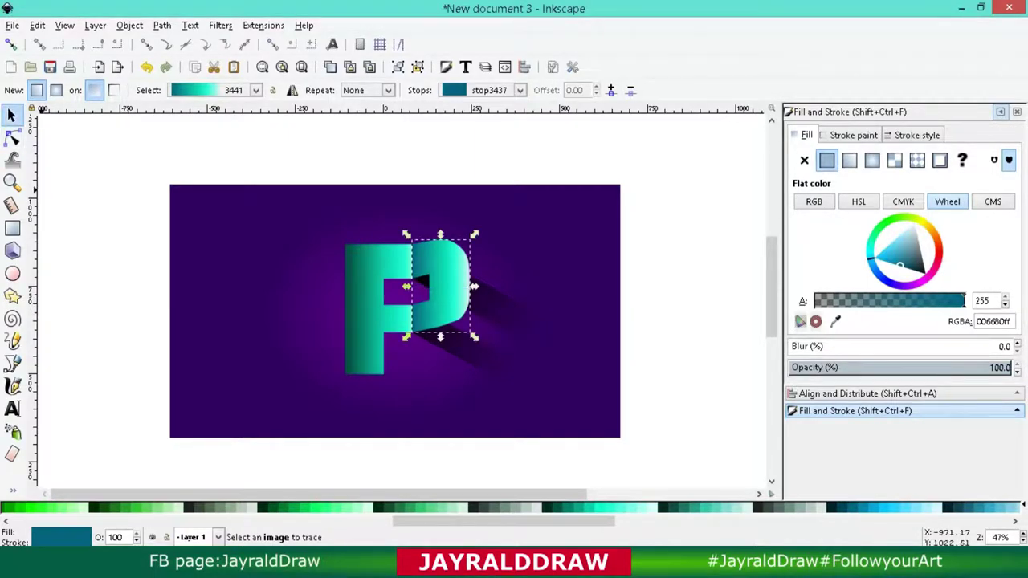
key("Escape")
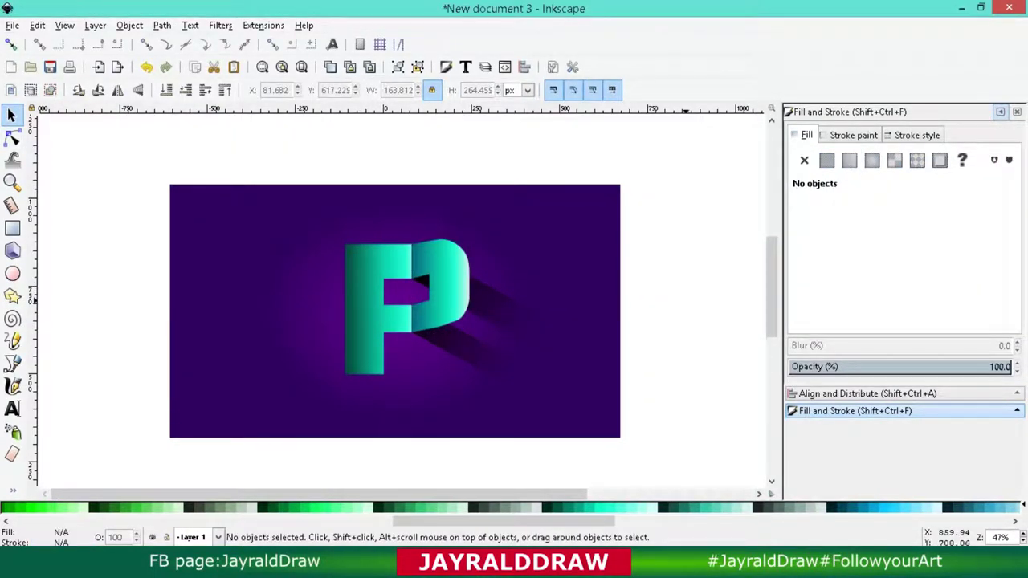
left_click(452, 276)
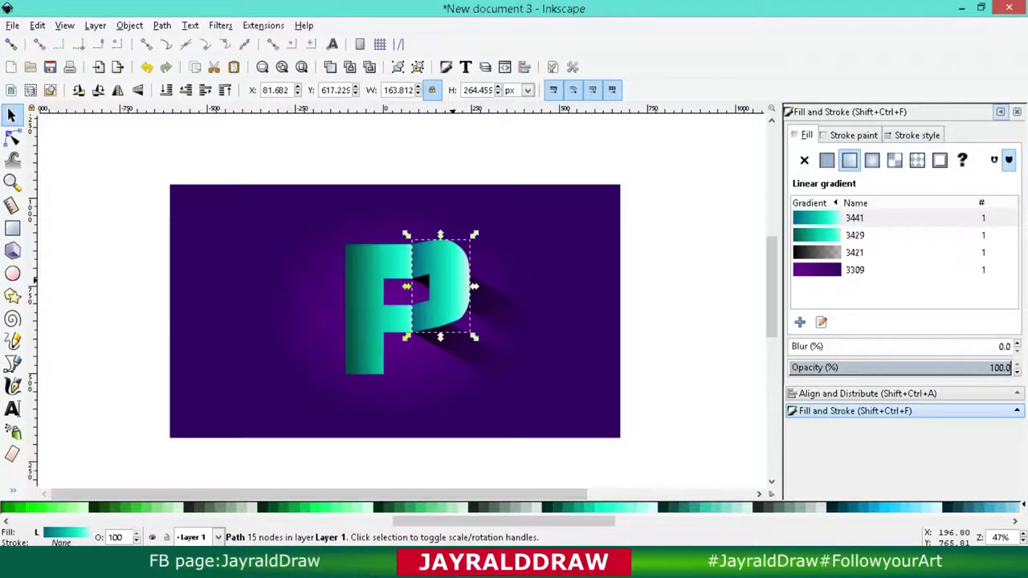
key("Left")
key("Escape")
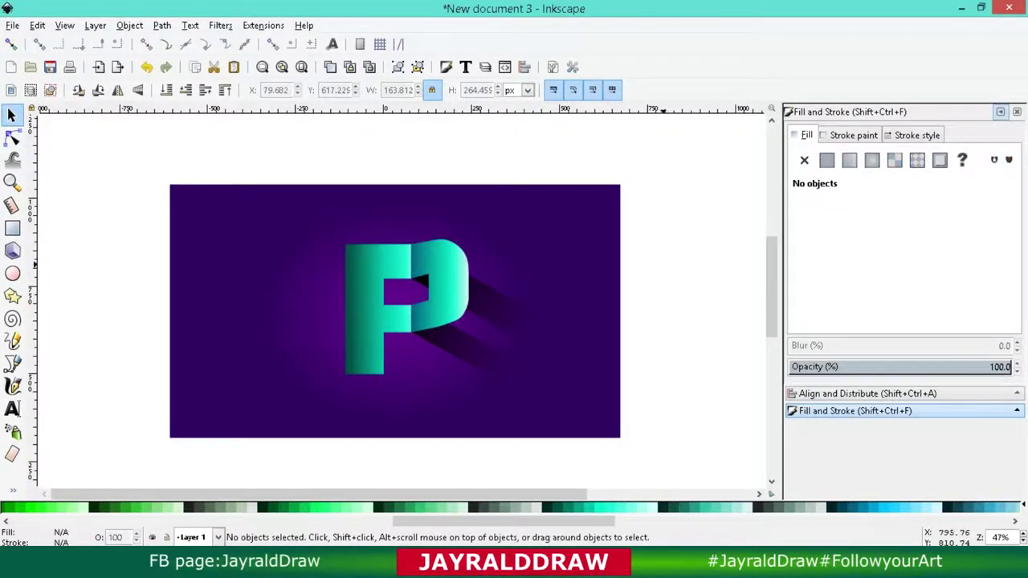
left_click(434, 289)
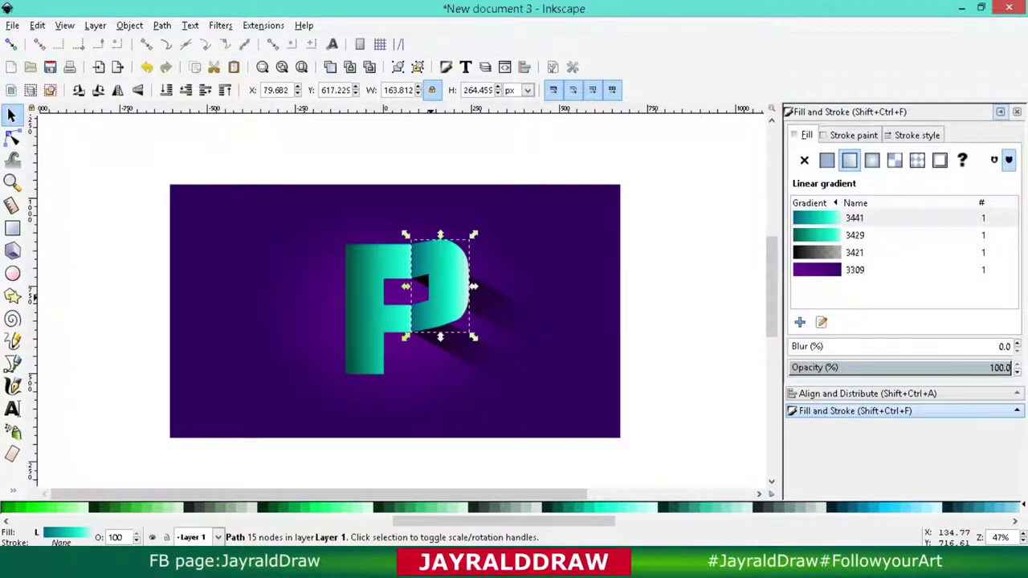
Tilt the bowl gradient's end upward and slide its middle stop toward the start
key("3")
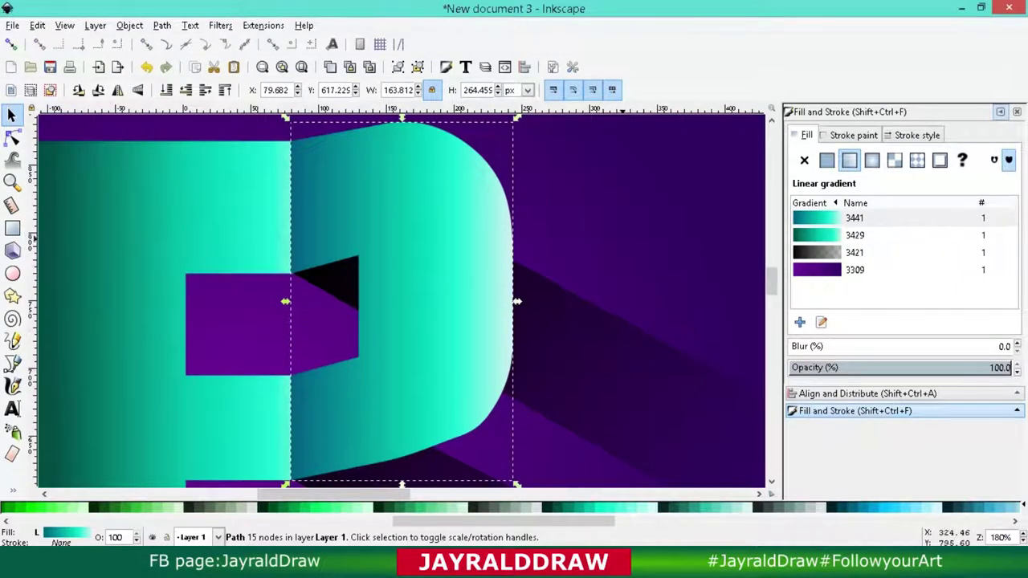
left_click(614, 224)
left_click(300, 251)
left_click(591, 251)
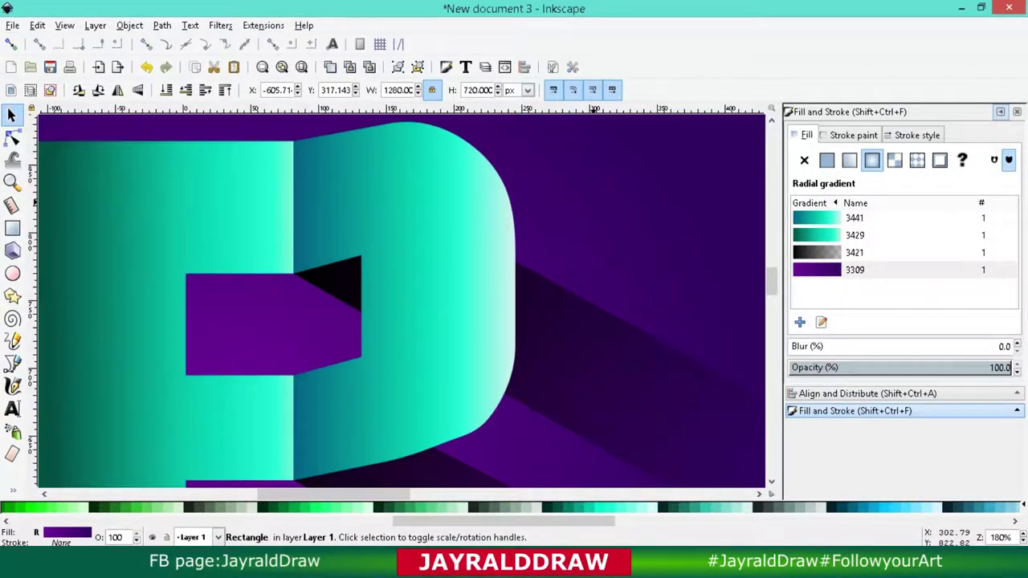
scroll(402, 302, "down", 2)
scroll(401, 301, "up", 2)
left_click(418, 265)
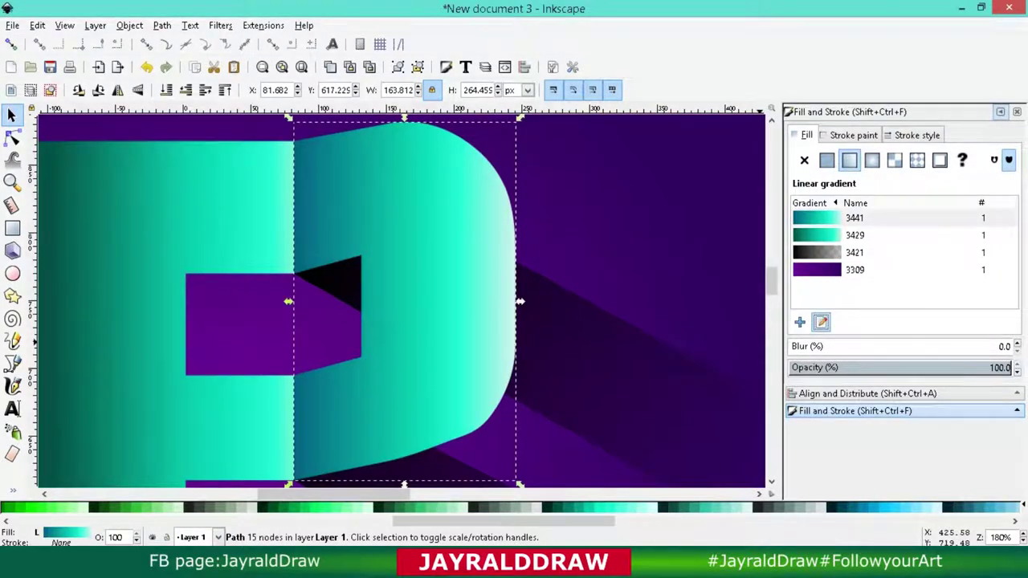
key("g")
left_click_drag(516, 301, 518, 294)
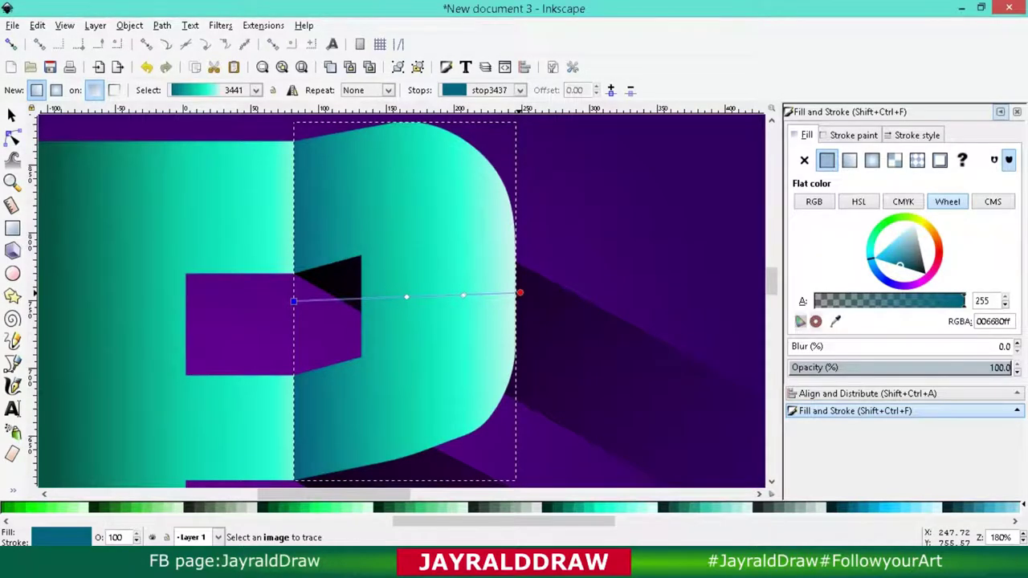
left_click(465, 296)
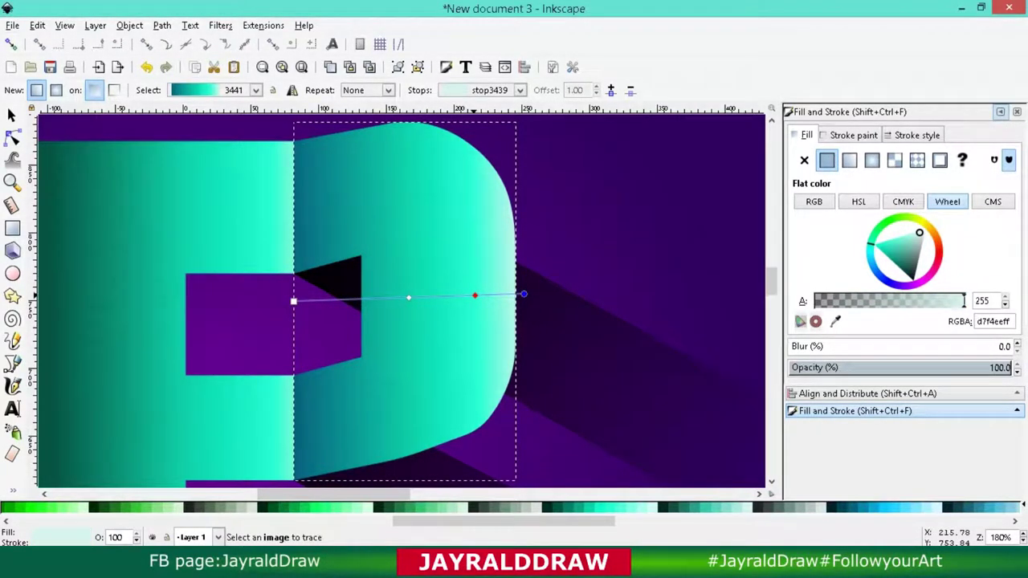
mouse_move(473, 296)
left_mouse_down()
mouse_move(488, 295)
mouse_move(367, 299)
left_mouse_up()
Add a gradient stop and run the gradient from the inner notch out past the bowl's right edge
double_click(409, 298)
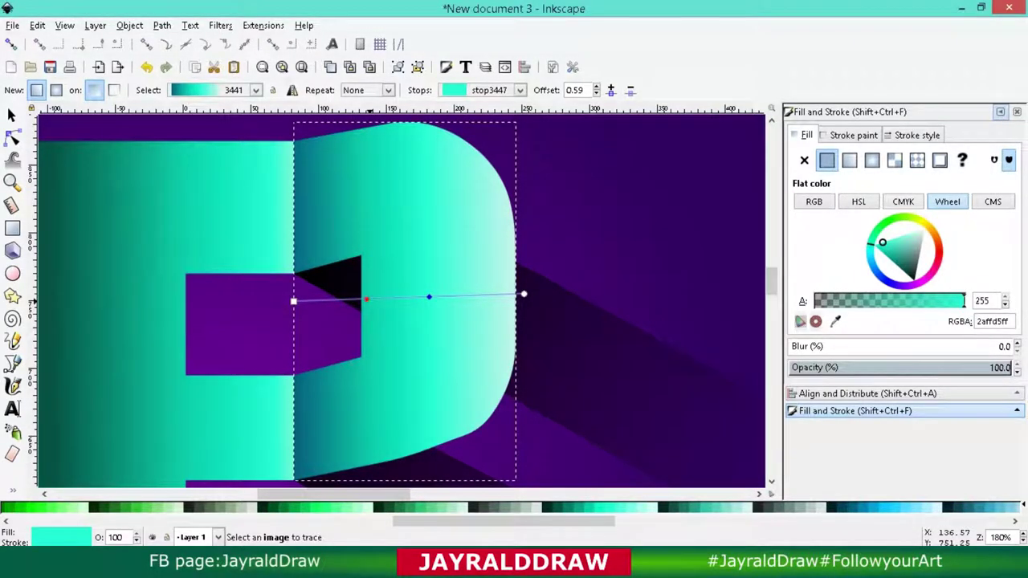
left_click(361, 298)
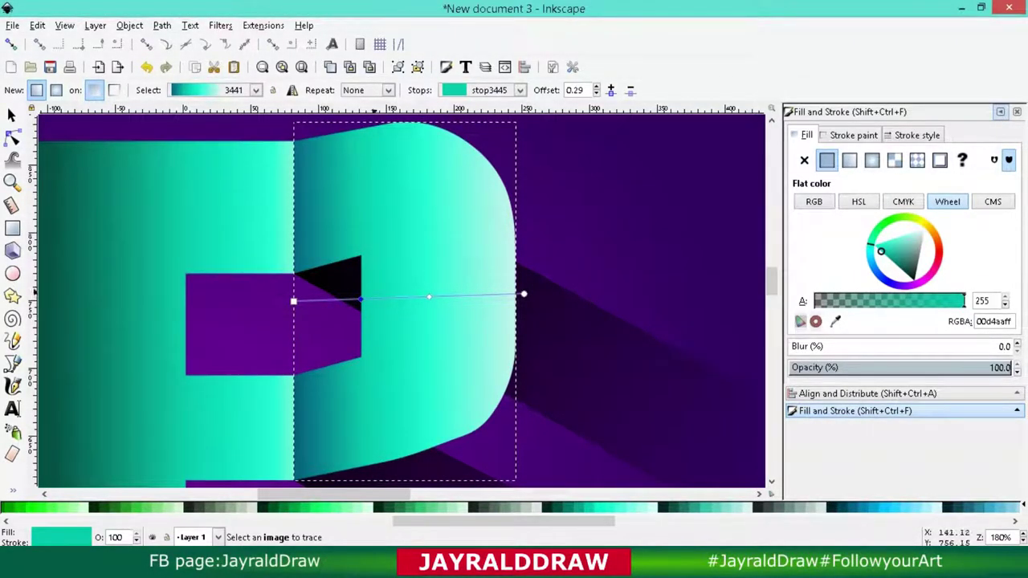
left_click_drag(524, 294, 528, 263)
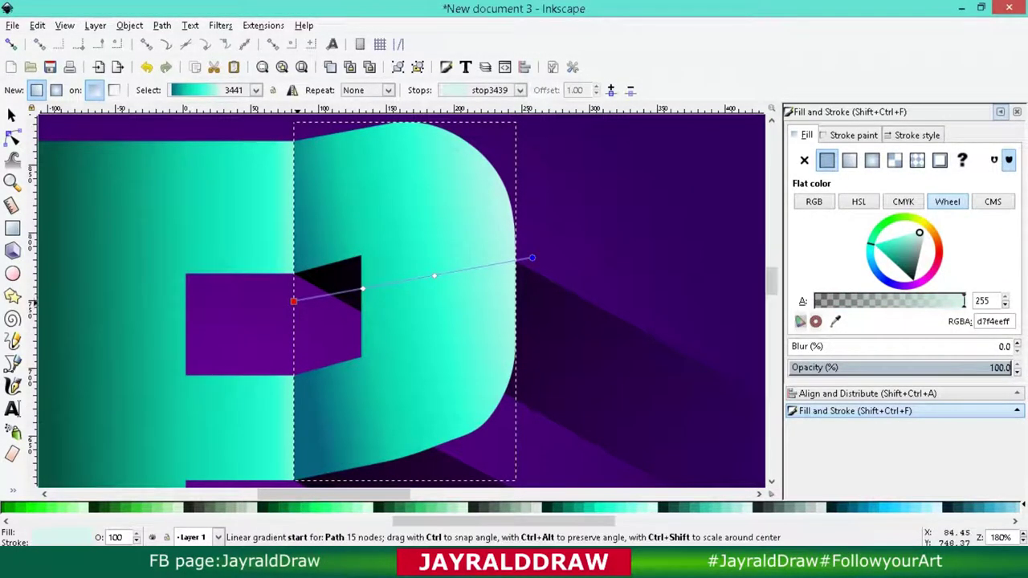
mouse_move(294, 301)
left_mouse_down()
mouse_move(294, 368)
mouse_move(362, 261)
left_mouse_up()
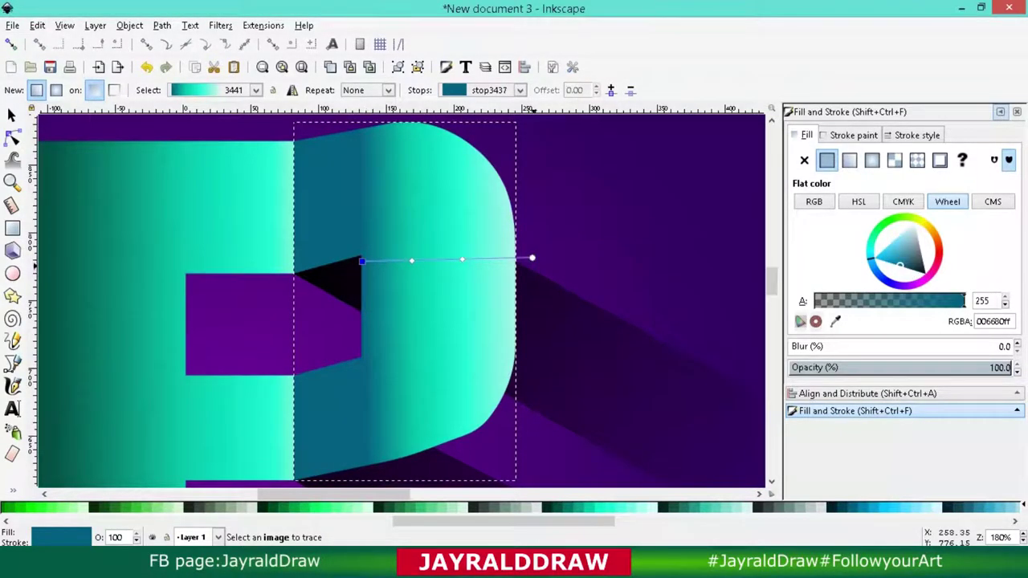
left_click(532, 257)
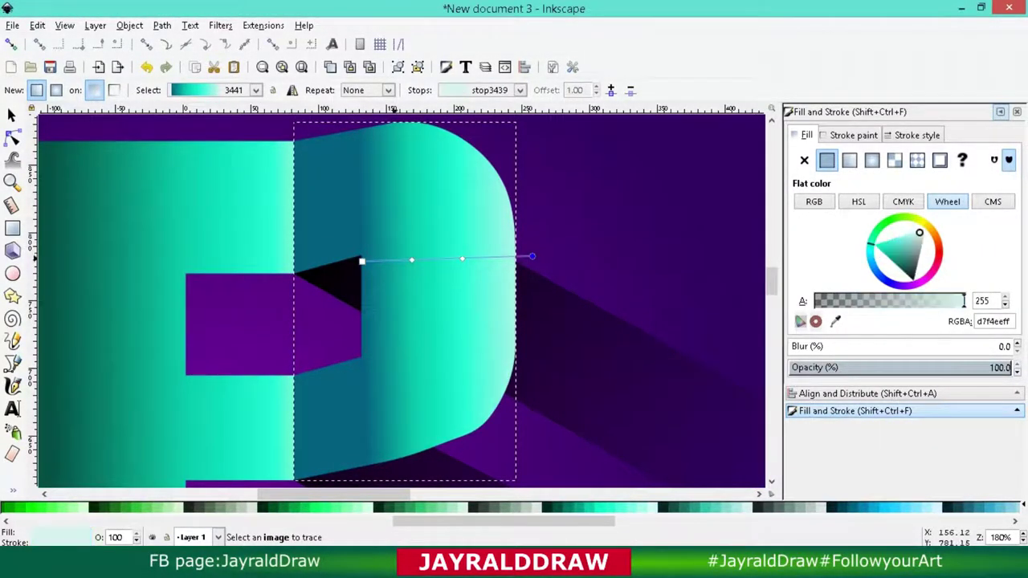
left_click_drag(361, 261, 315, 269)
left_click(317, 270)
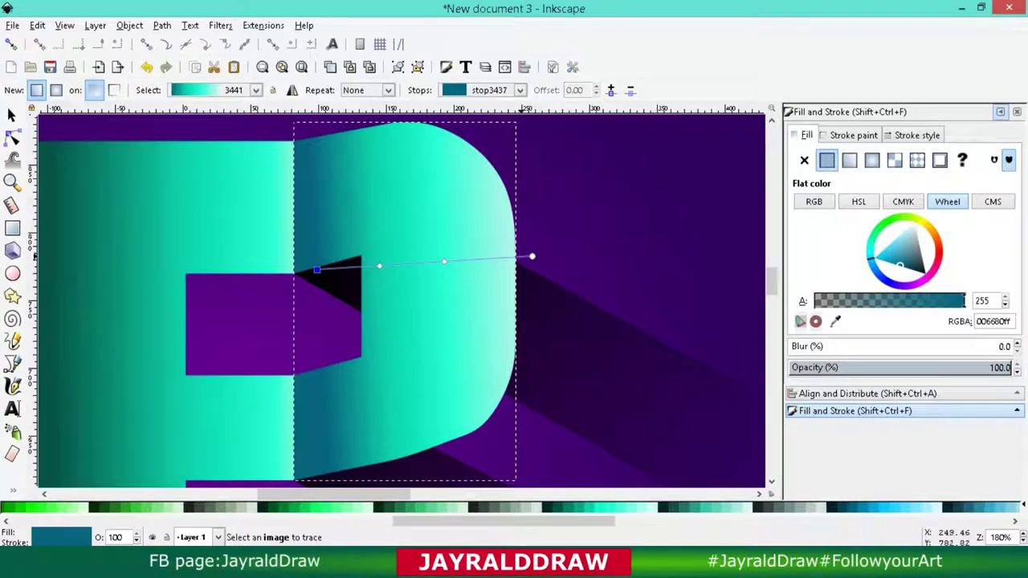
mouse_move(532, 257)
left_mouse_down()
mouse_move(531, 274)
mouse_move(550, 278)
left_mouse_up()
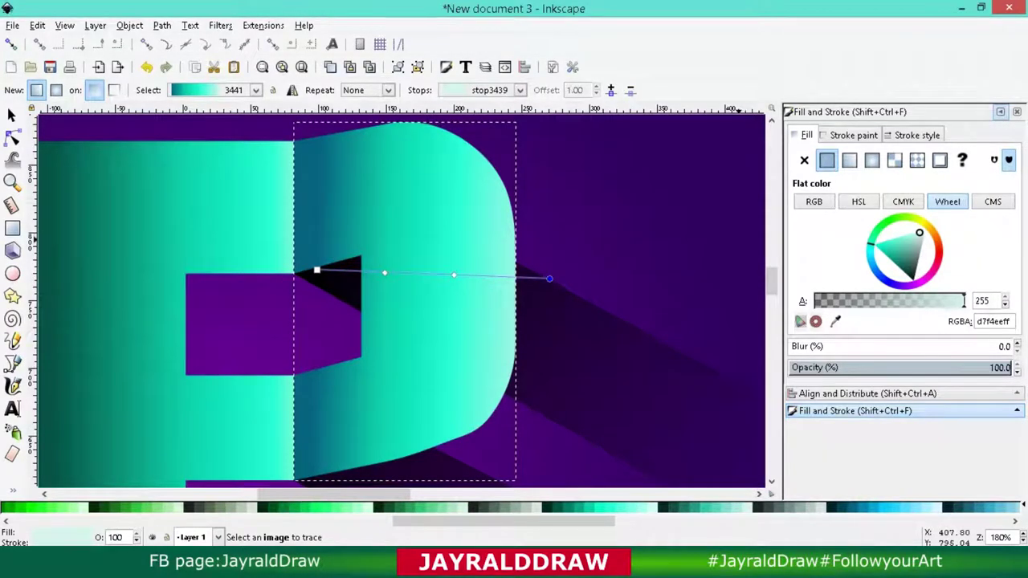
left_click(11, 115)
left_click(683, 217)
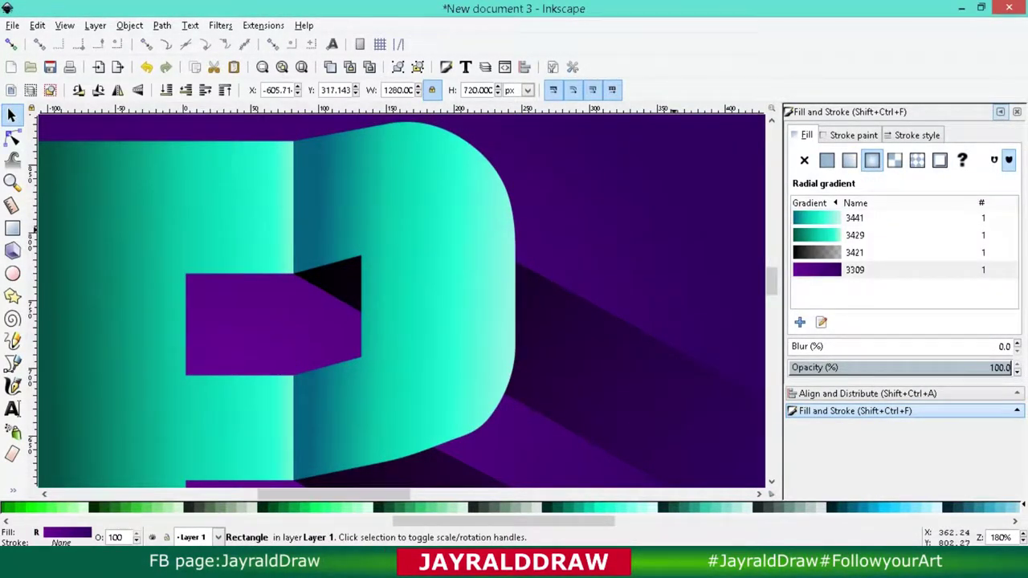
Type the text 'FIRST' below the P's bowl
key("minus")
key("minus")
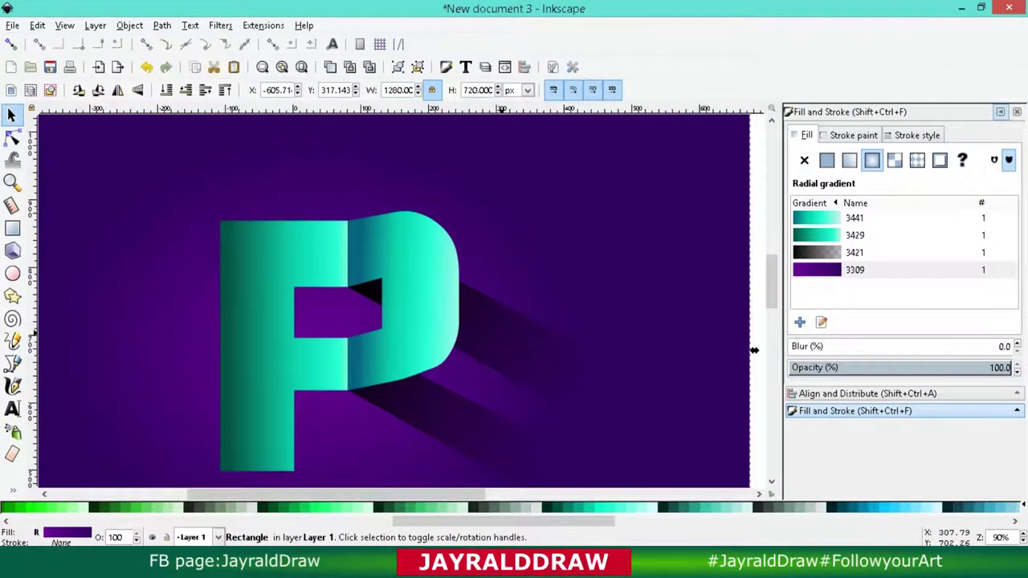
key("minus")
key("minus")
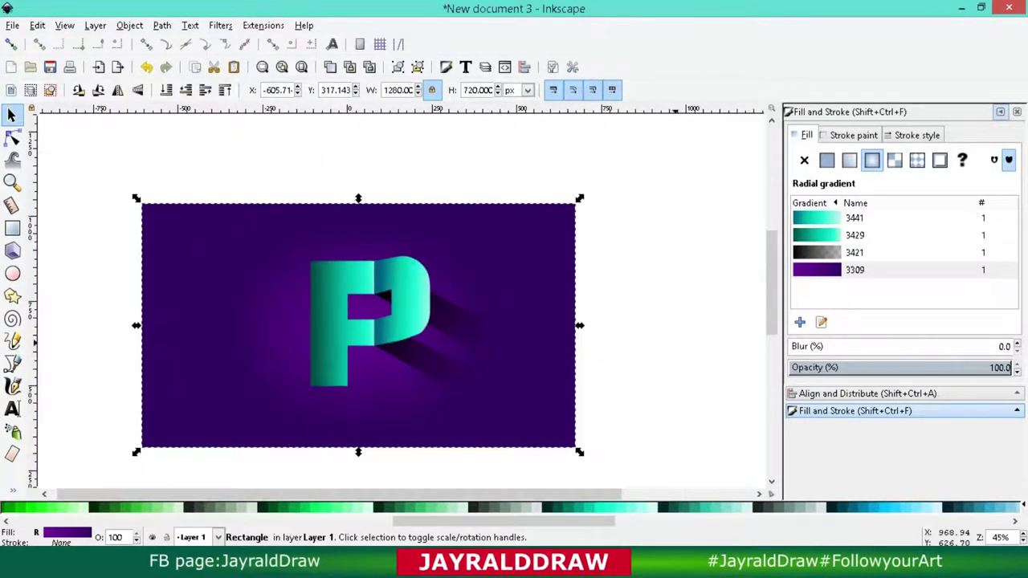
key("Escape")
key("plus")
key("plus")
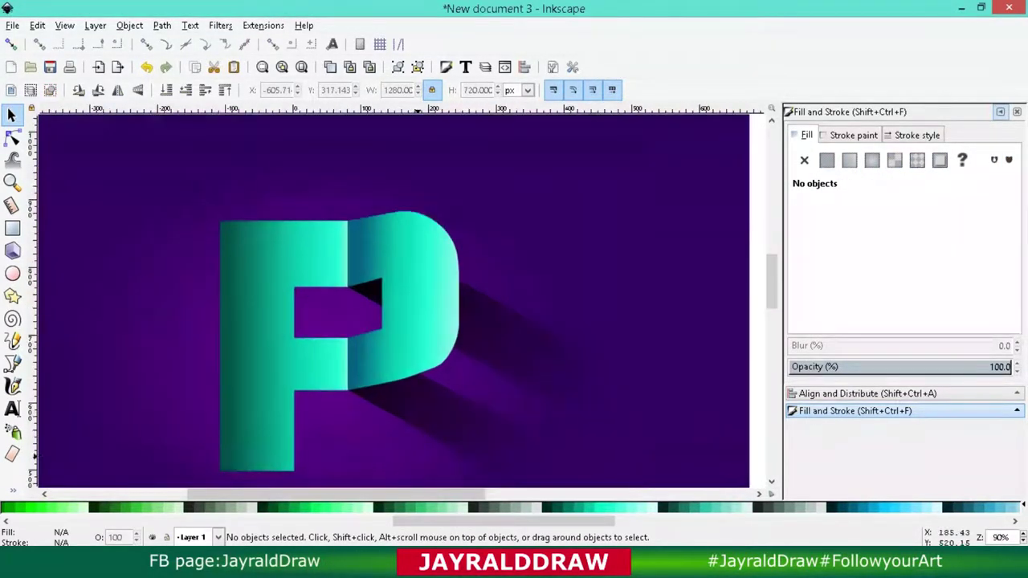
scroll(393, 293, "down", 2)
key("t")
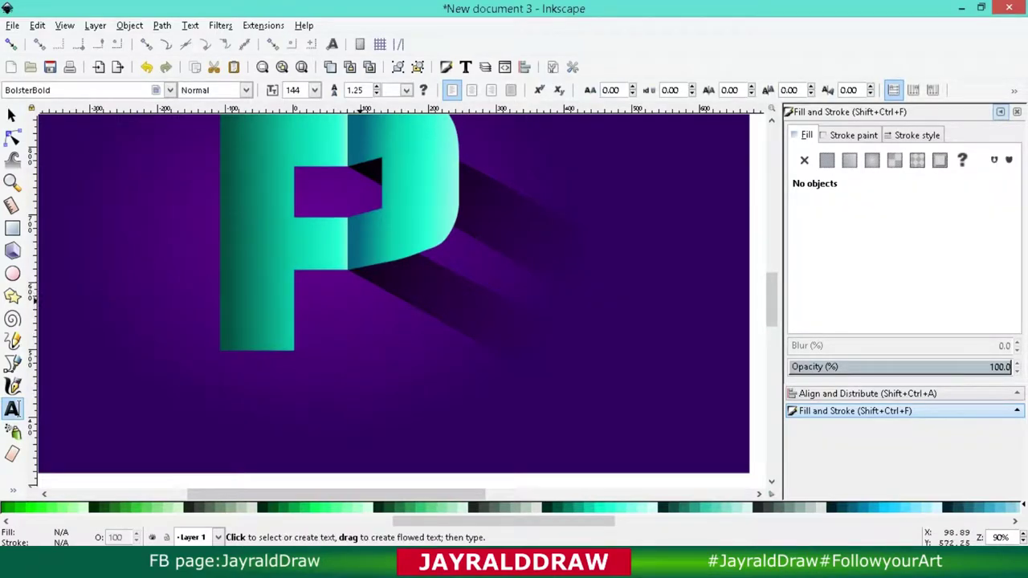
scroll(344, 353, "up", 2)
left_click(344, 354)
type("F")
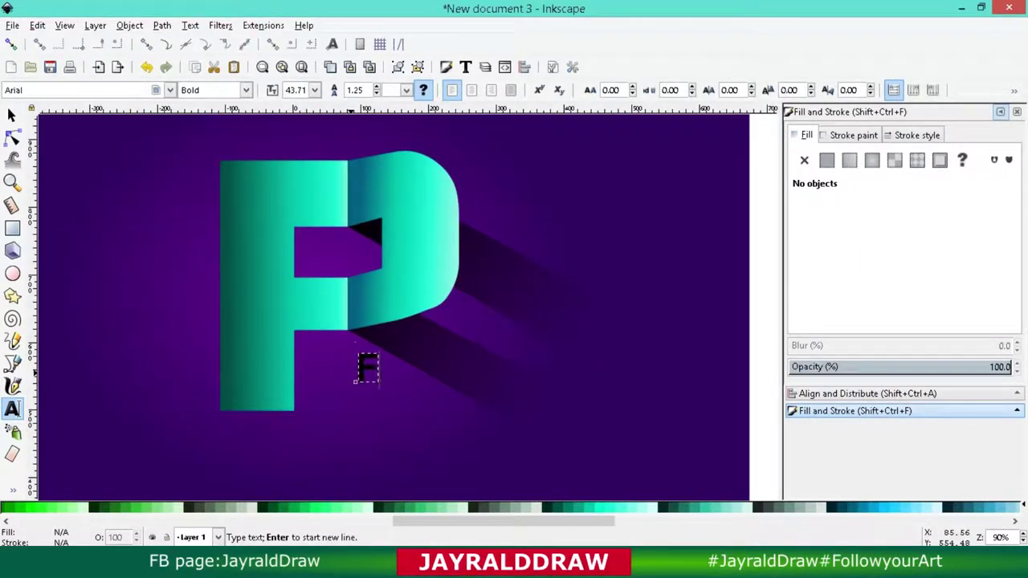
type("IRST")
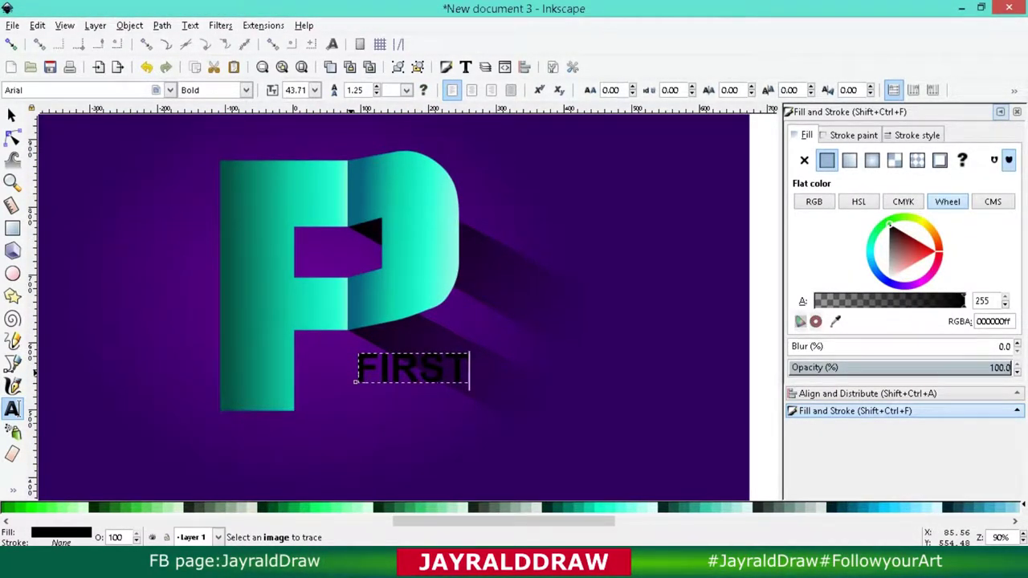
Shrink the FIRST text slightly, colour it green and send it behind the shadow
left_click(11, 115)
mouse_move(474, 389)
left_mouse_down()
mouse_move(422, 367)
mouse_move(461, 367)
mouse_move(400, 368)
left_mouse_up()
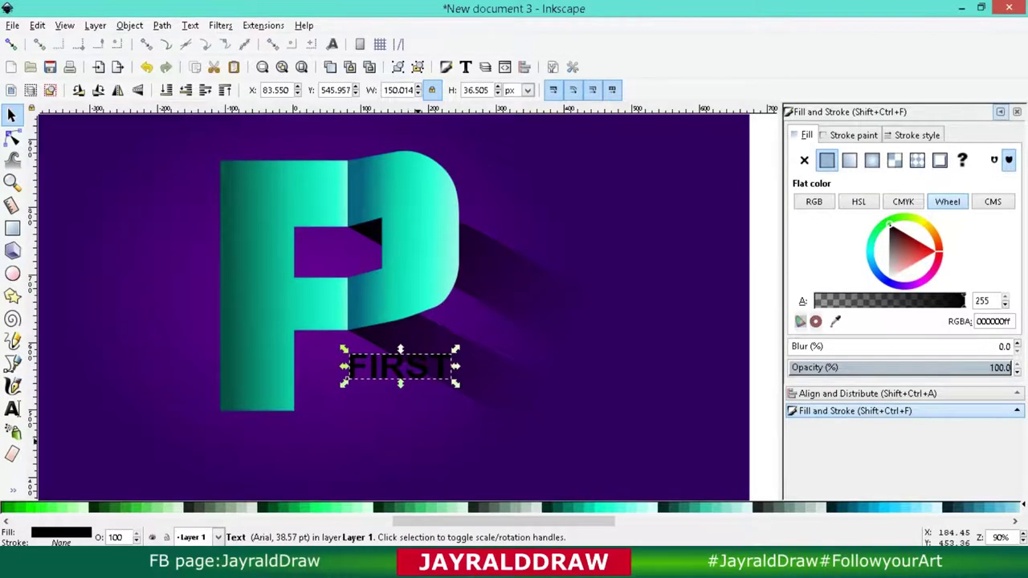
left_click(48, 507)
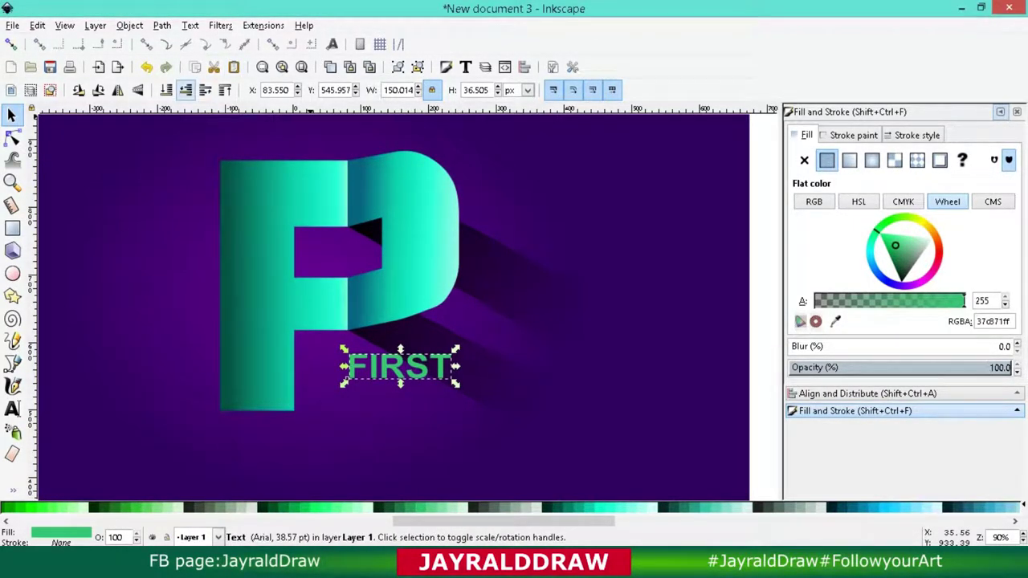
left_click(205, 89)
Duplicate FIRST, align its bottom with the P, then remove the extra duplicate
right_click(366, 368)
left_click(394, 173)
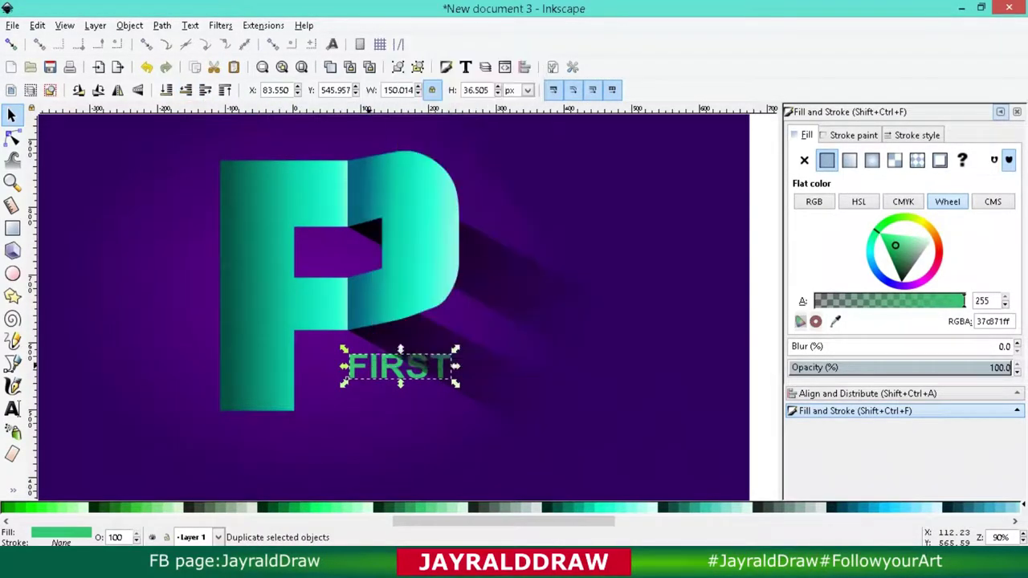
mouse_move(399, 368)
left_mouse_down()
mouse_move(398, 401)
mouse_move(345, 407)
left_mouse_up()
left_click(276, 392, "shift")
left_click(867, 394)
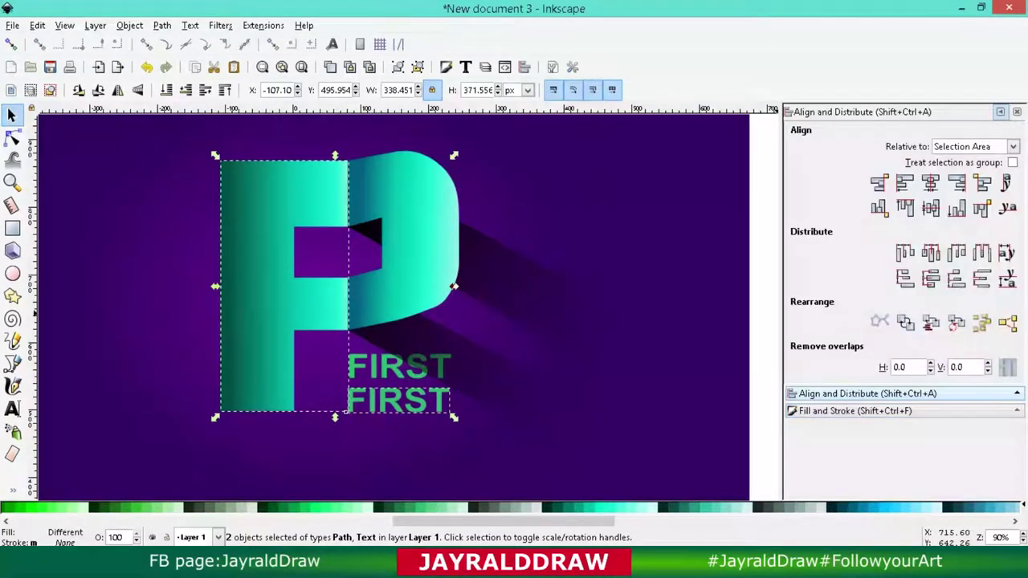
left_click(956, 208)
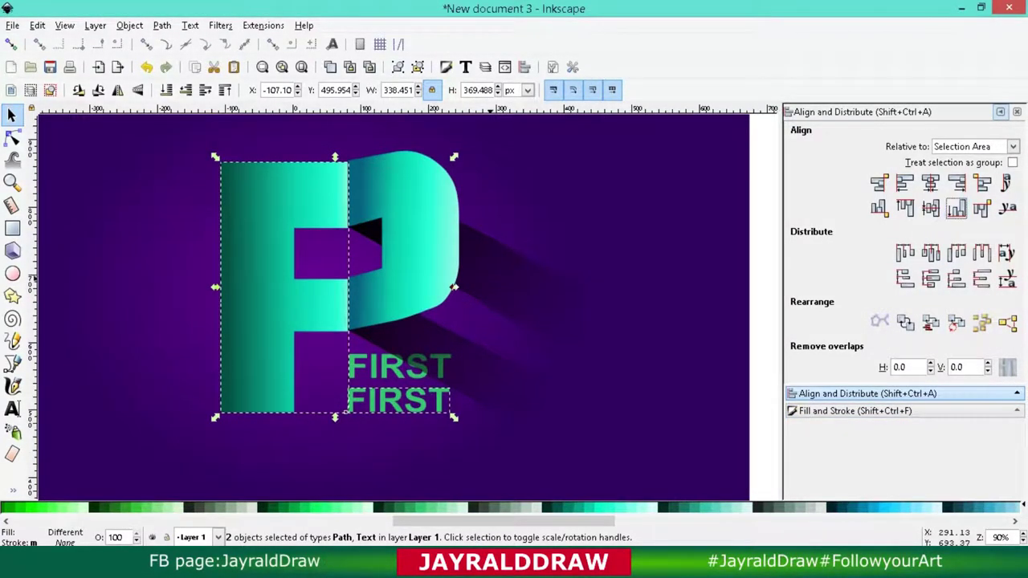
left_click(515, 265)
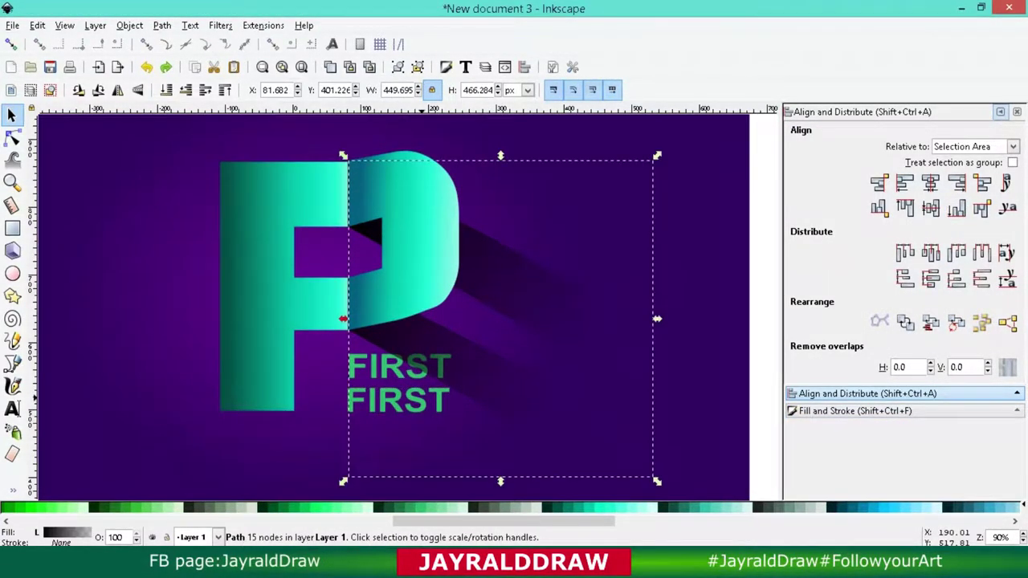
left_click(399, 399)
left_click(457, 296, "shift")
left_click(723, 291)
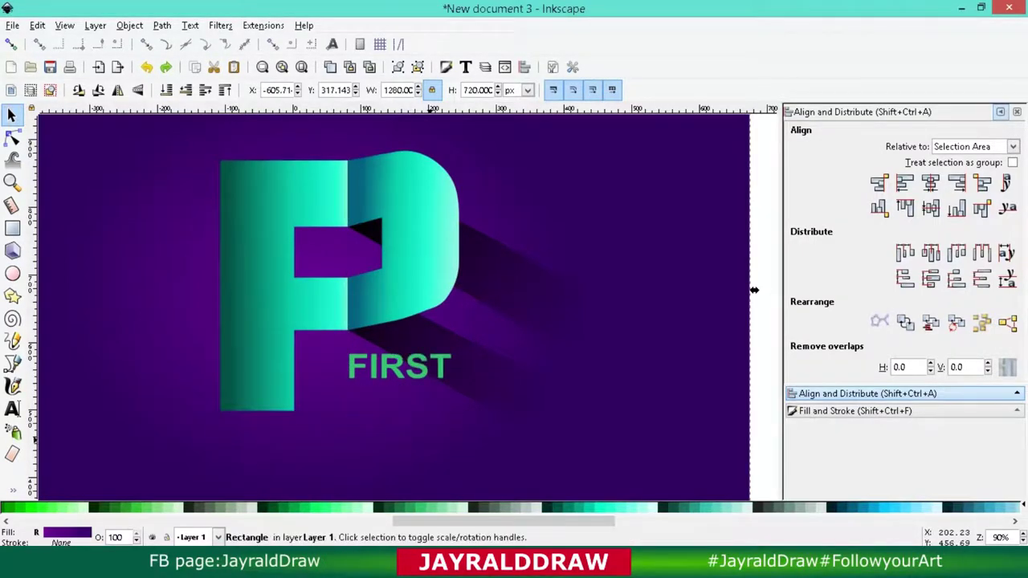
Duplicate FIRST, move the copy straight below it and retype it as 'PAGE'
left_click(399, 366)
key("ctrl+d")
mouse_move(347, 371)
left_mouse_down()
mouse_move(347, 415)
mouse_move(389, 404)
left_mouse_up()
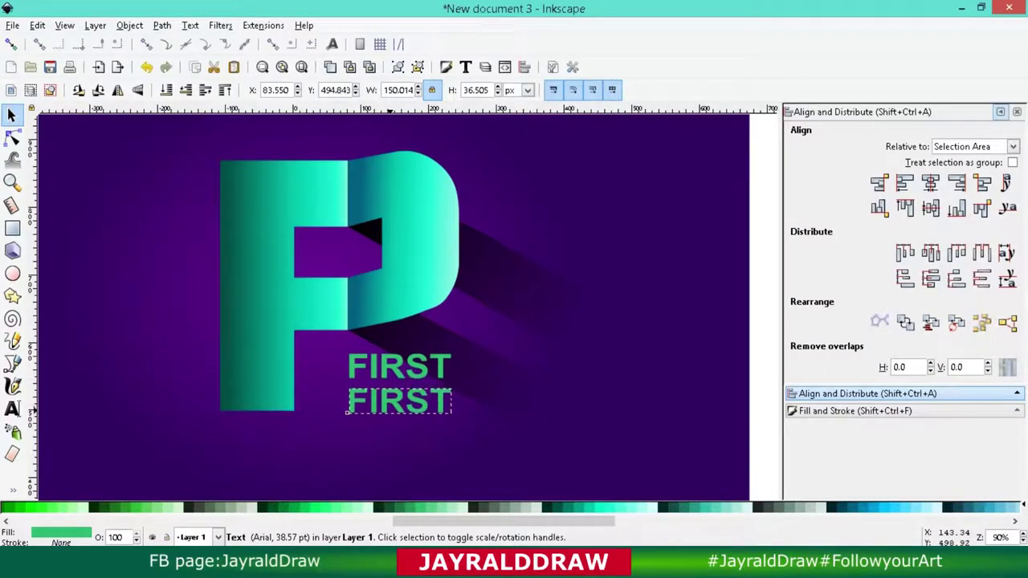
key("t")
left_click(399, 402)
key("ctrl+a")
type("P")
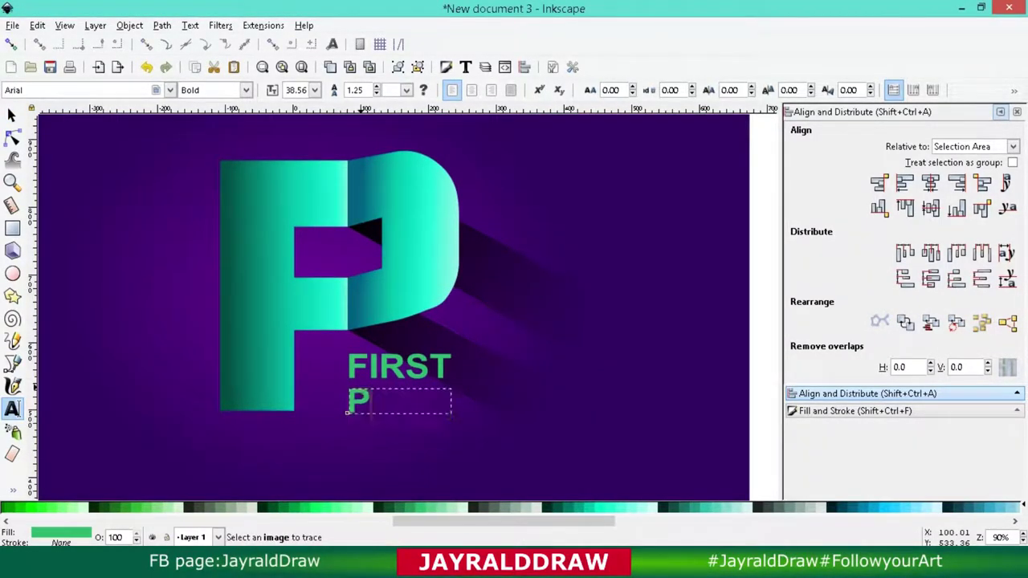
type("a")
key("BackSpace")
type("AGE")
left_click(12, 115)
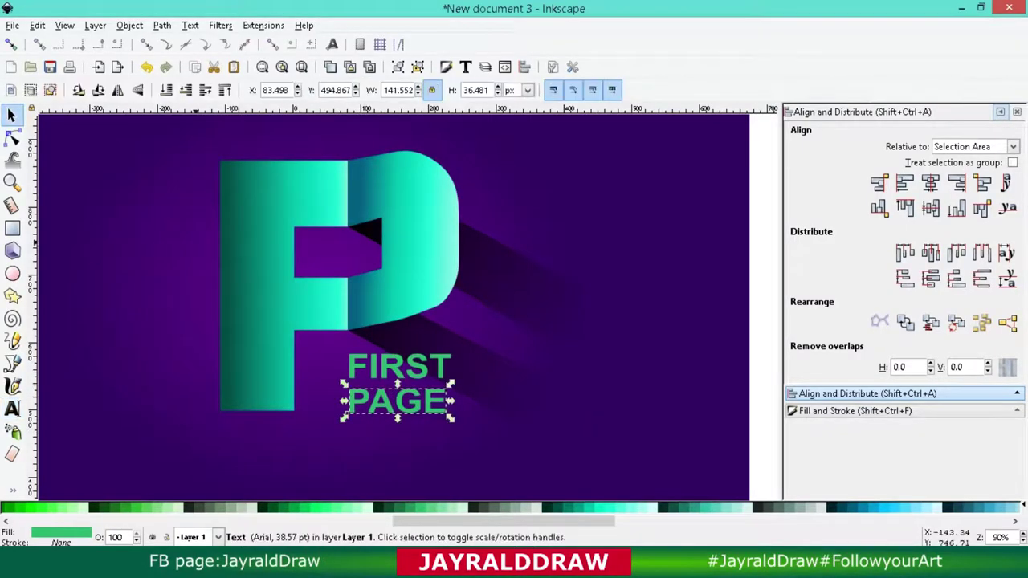
left_click(398, 366)
left_click(398, 400, "shift")
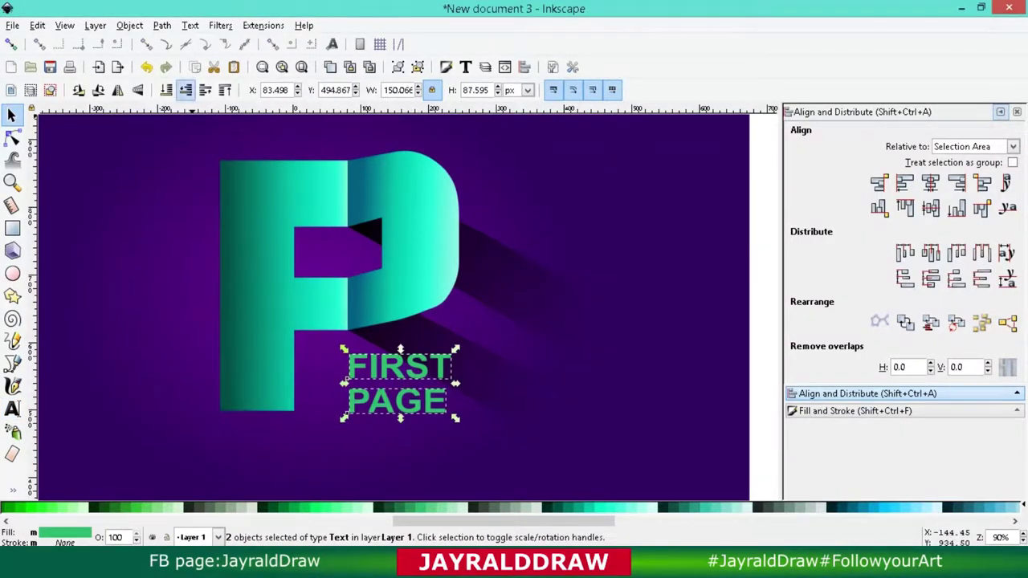
left_click(347, 322)
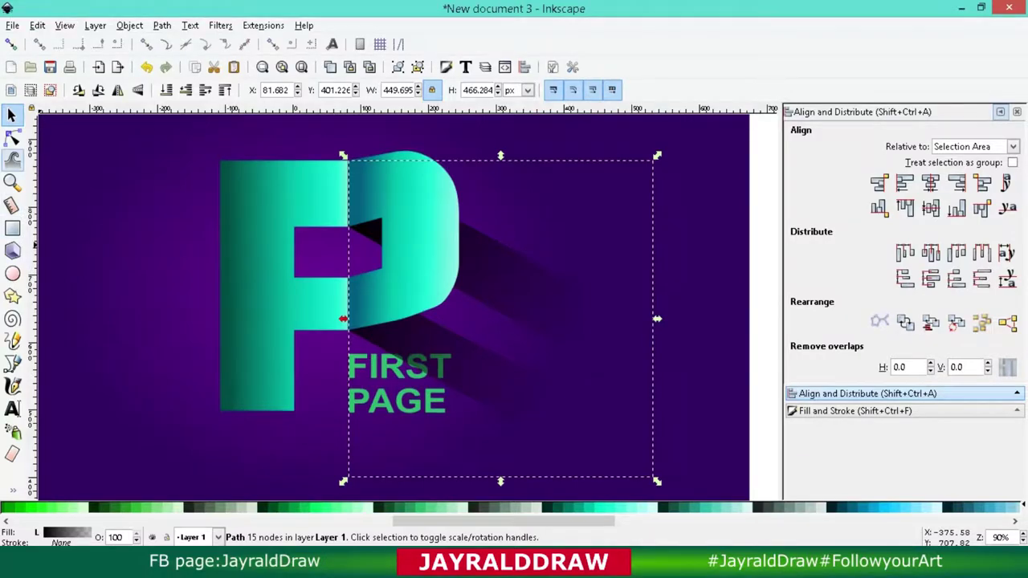
Drag the diagonal shadow's far-end nodes up and right with the Node tool
left_click(12, 138)
left_click_drag(350, 230, 569, 342)
left_click_drag(665, 498, 666, 500)
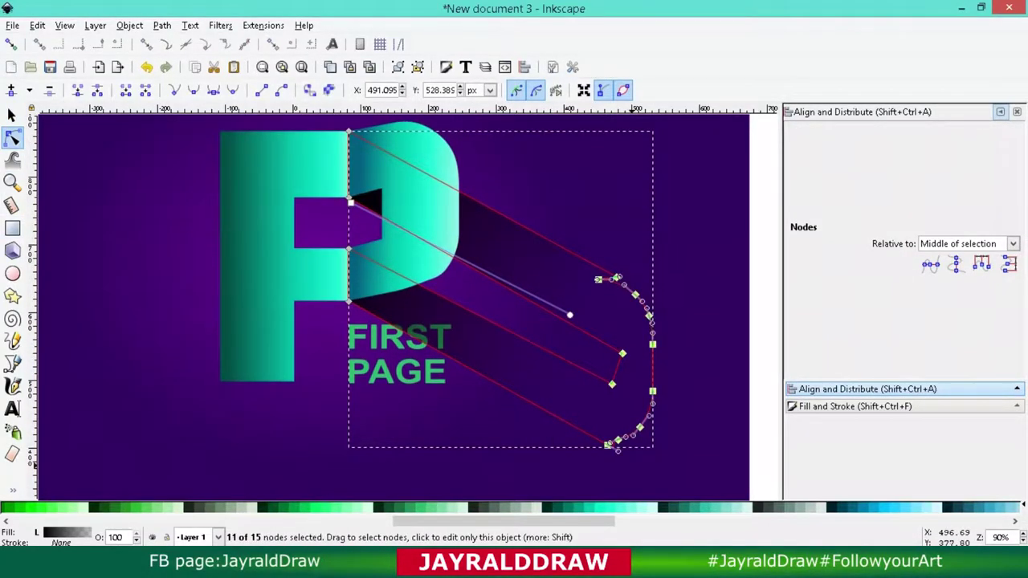
mouse_move(616, 445)
left_mouse_down()
mouse_move(627, 496)
mouse_move(628, 486)
mouse_move(574, 443)
left_mouse_up()
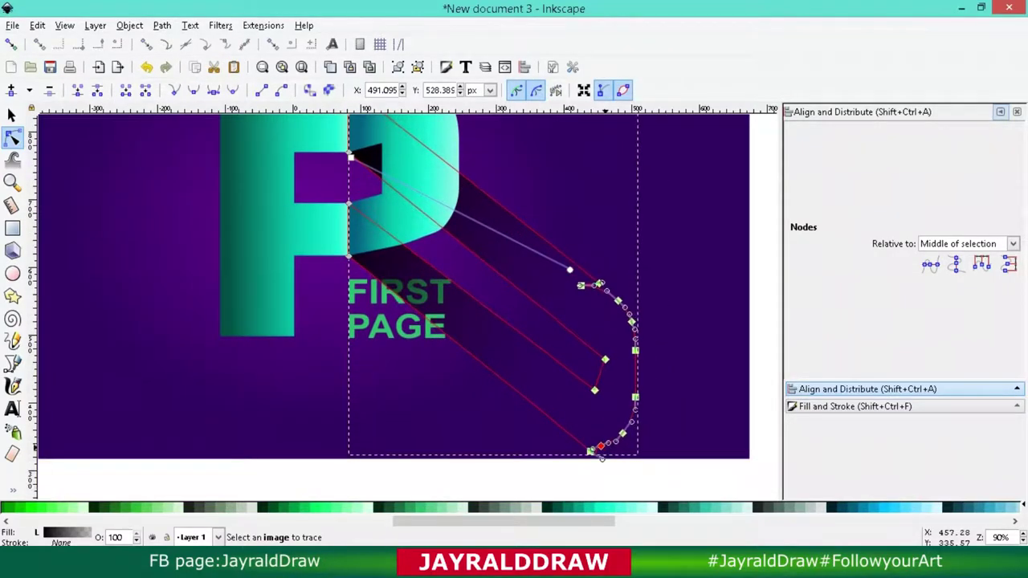
key("s")
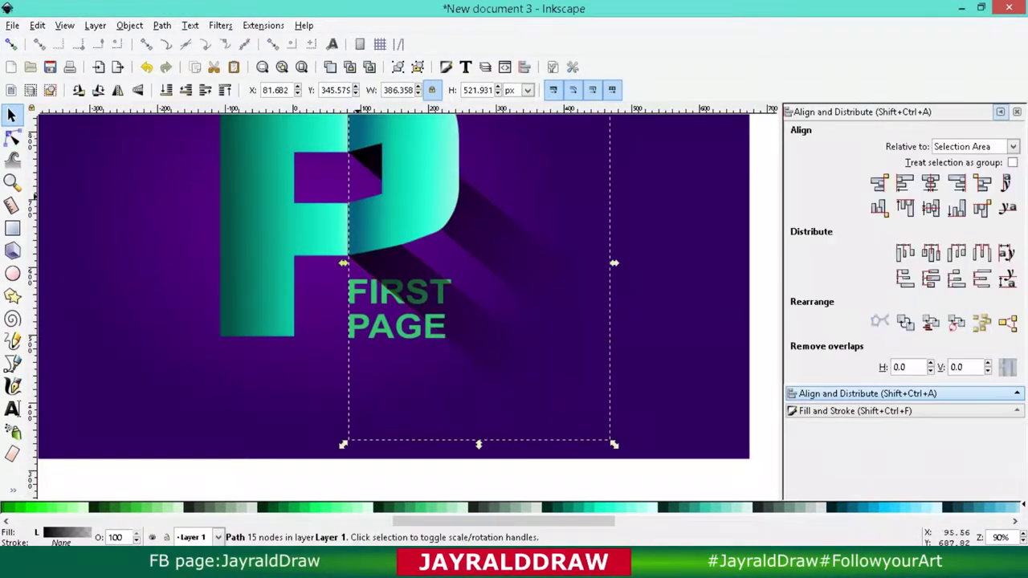
scroll(573, 439, "up", 2)
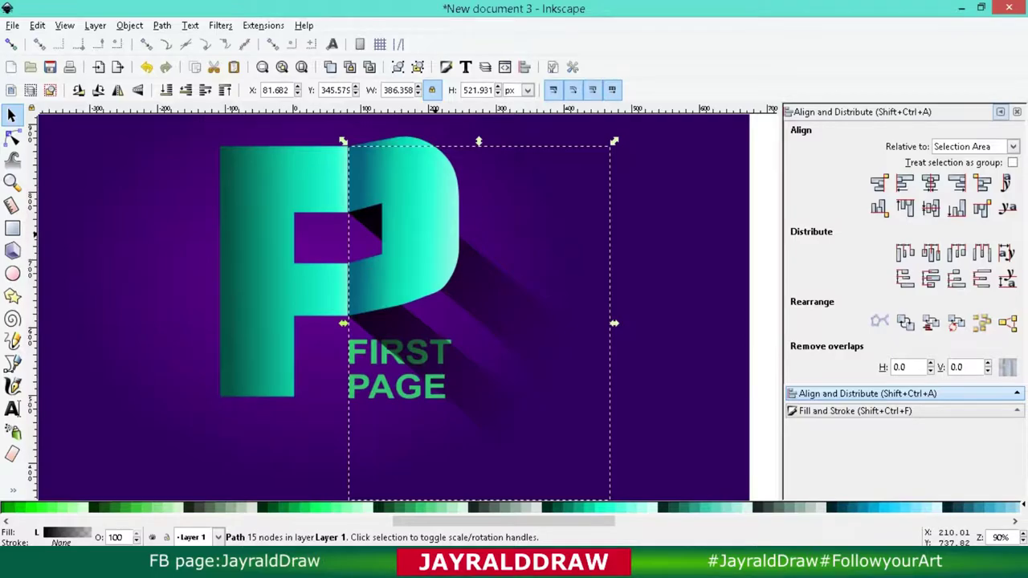
key("n")
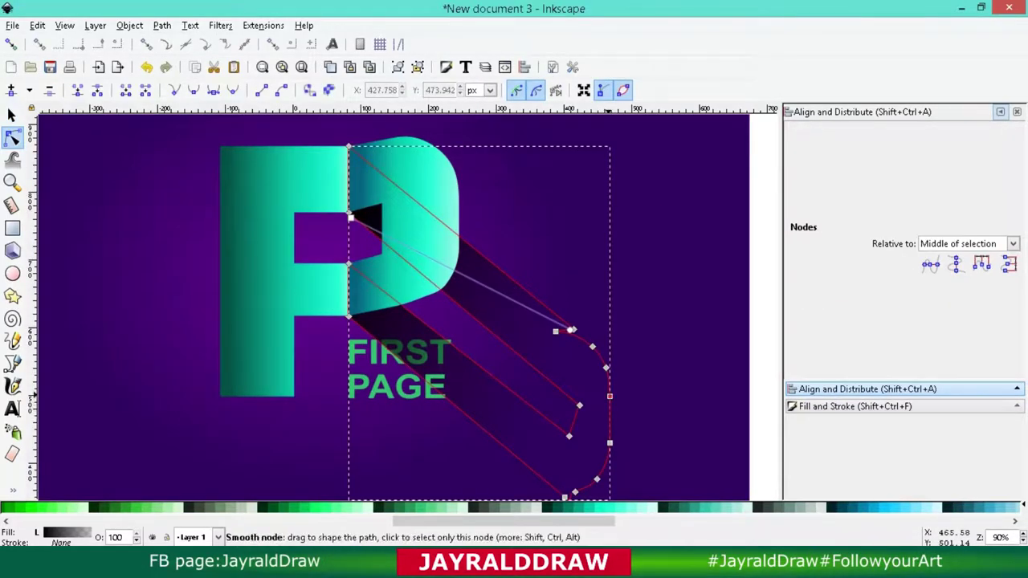
left_click_drag(539, 282, 631, 498)
left_click_drag(573, 329, 598, 316)
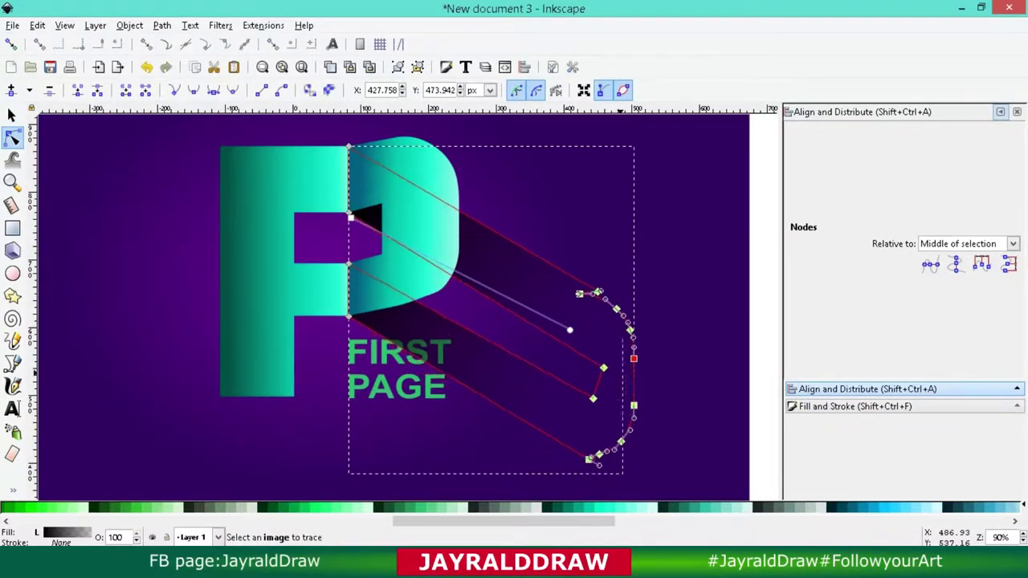
left_click_drag(633, 383, 633, 383)
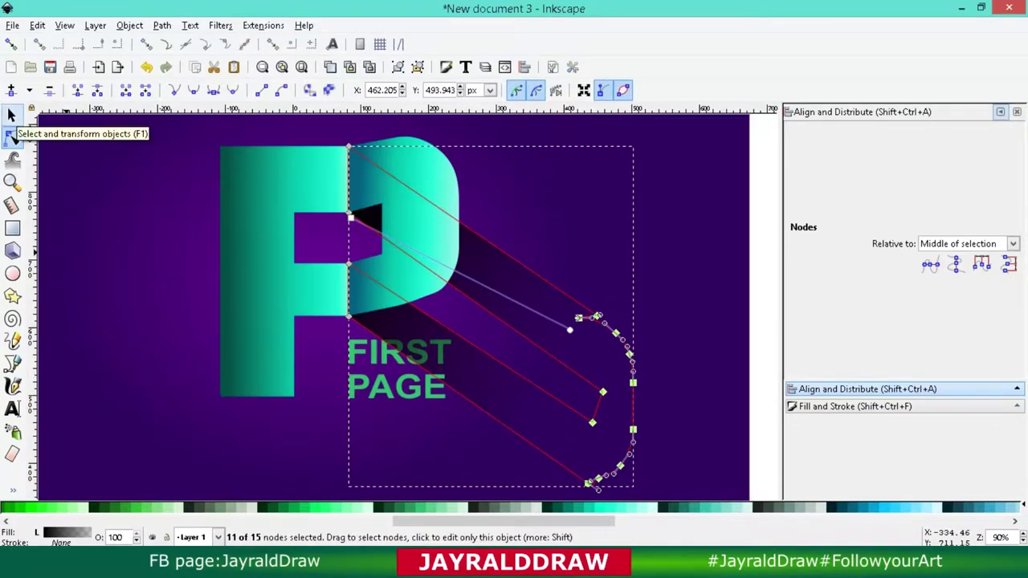
left_click(11, 115)
left_click(735, 276)
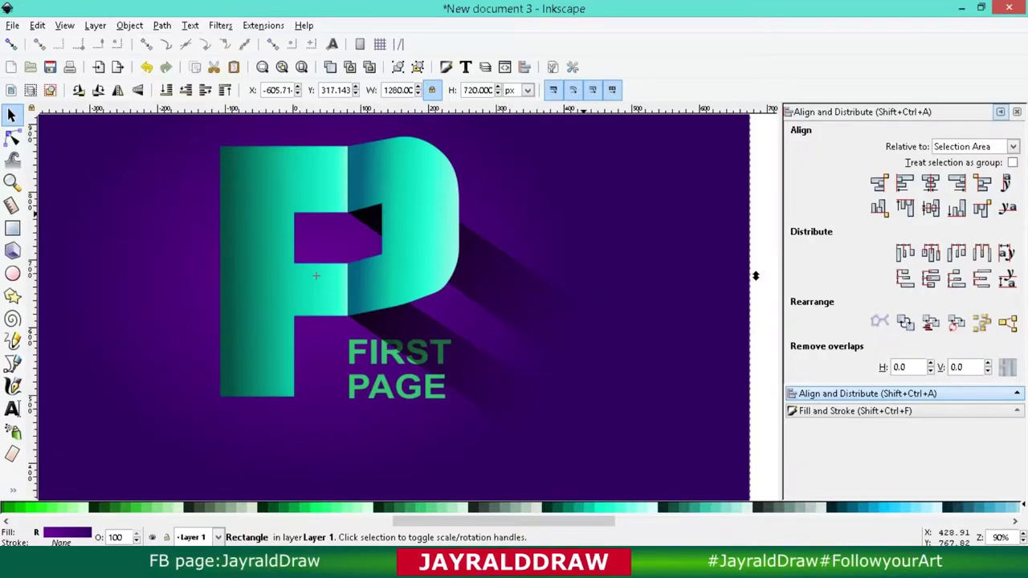
Group the P, its shadow and the FIRST PAGE text, leaving out the purple background
key("minus")
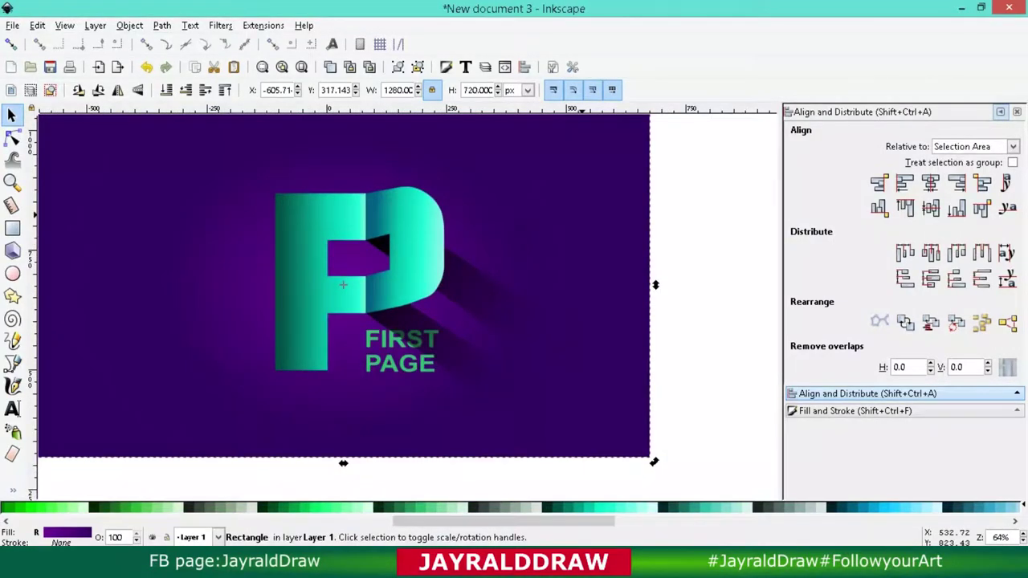
key("minus")
key("Escape")
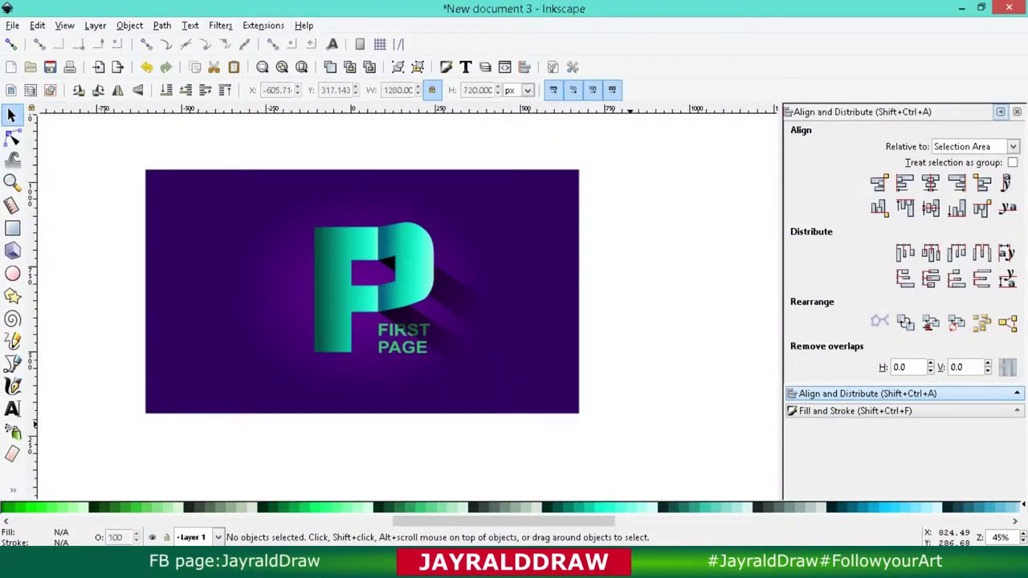
key("ctrl+a")
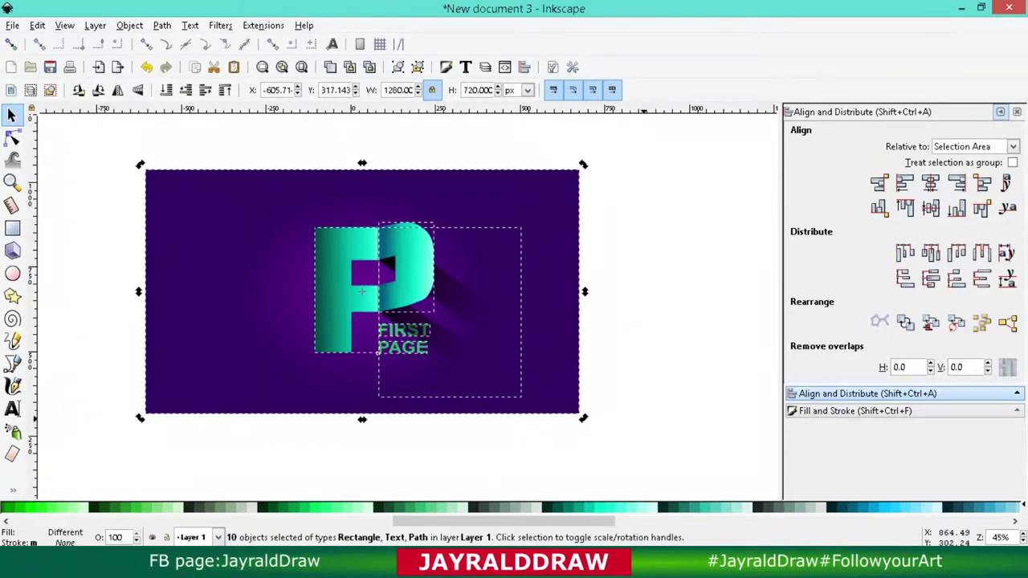
key("Escape")
key("ctrl+a")
left_click(455, 345, "shift")
left_click(397, 66)
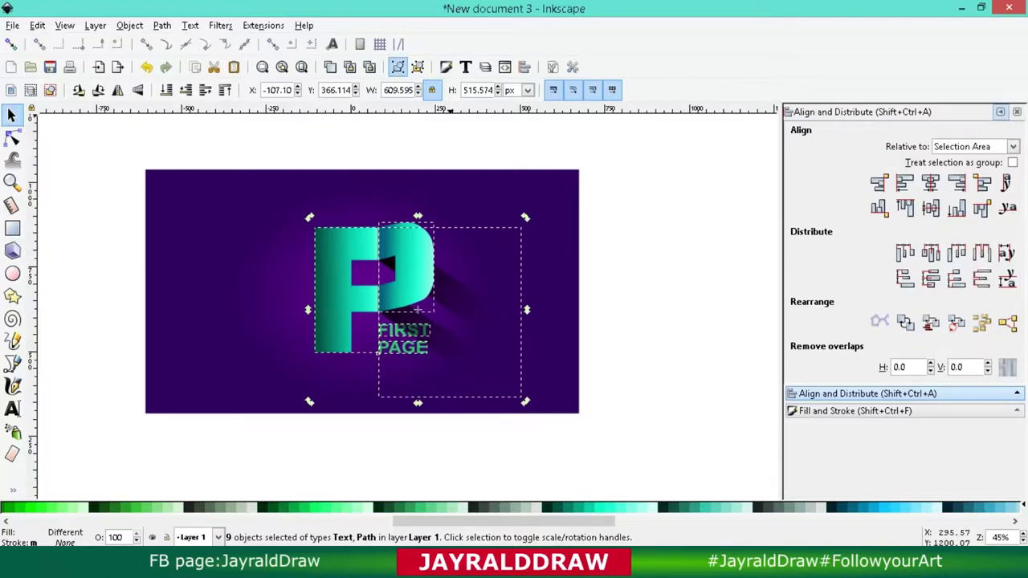
Centre the logo group horizontally and vertically on the purple background
left_click(362, 292, "shift")
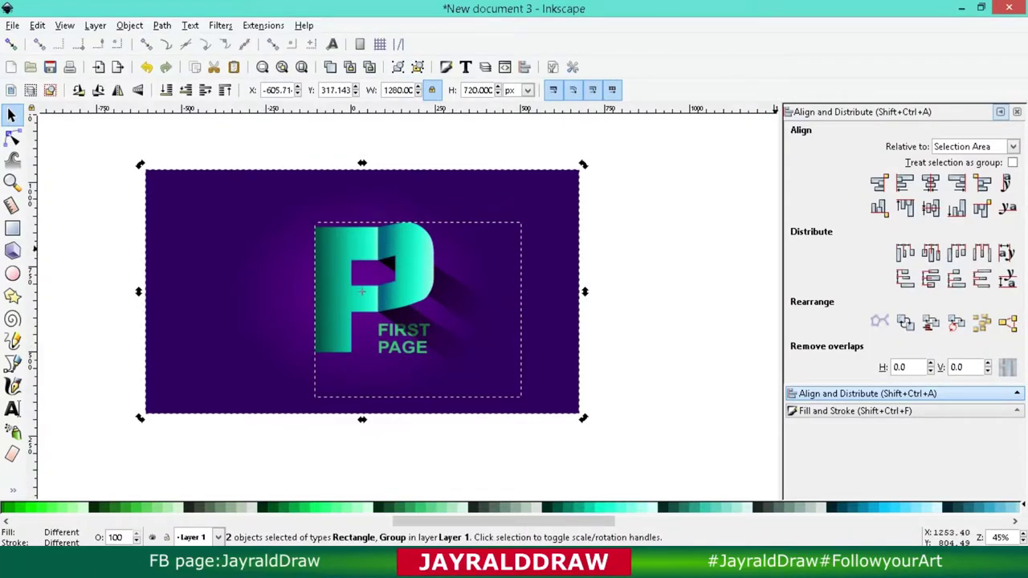
left_click(930, 183)
left_click(930, 208)
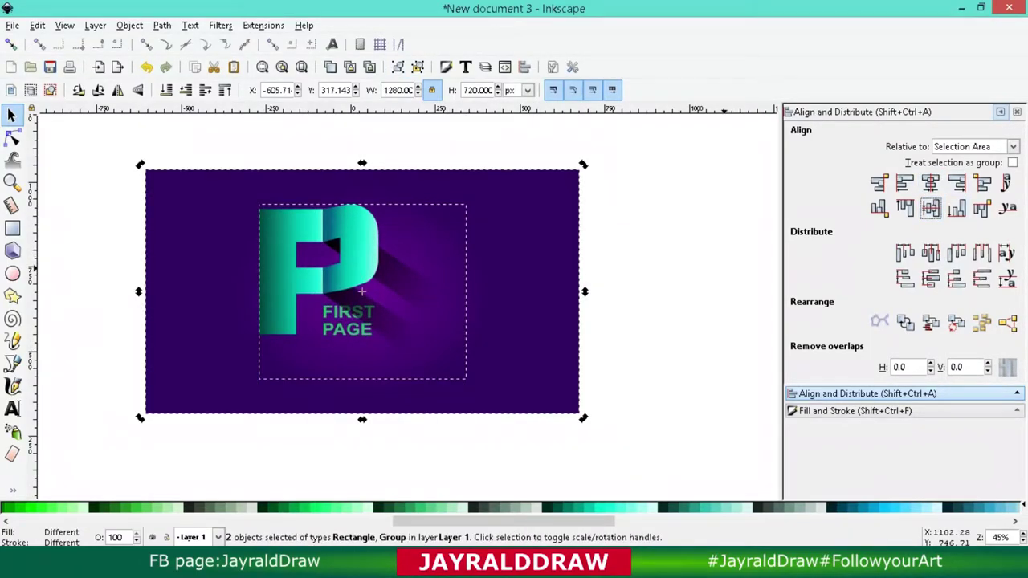
key("Escape")
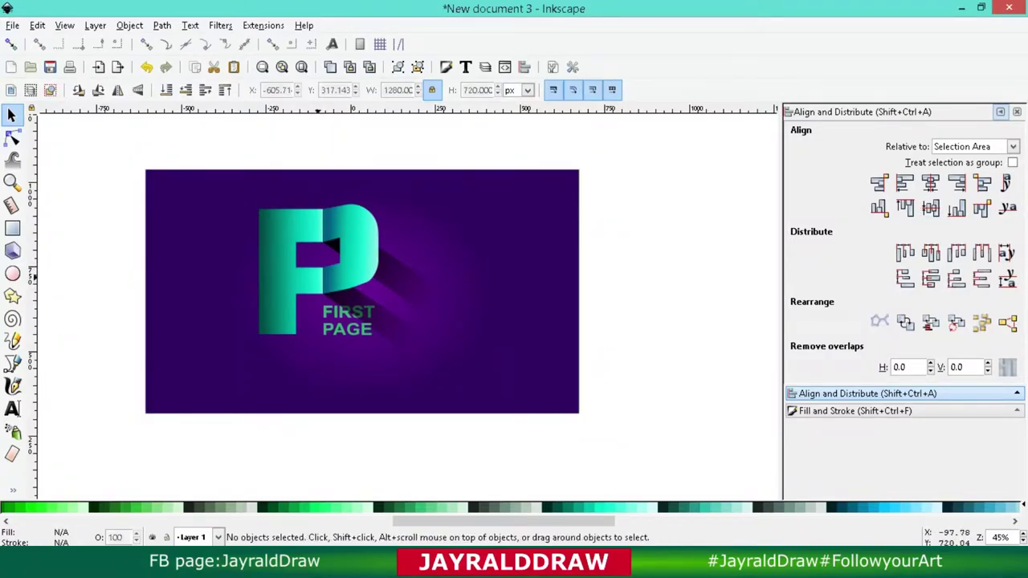
Nudge the logo group slightly right and down to fine-tune its placement
key("Tab")
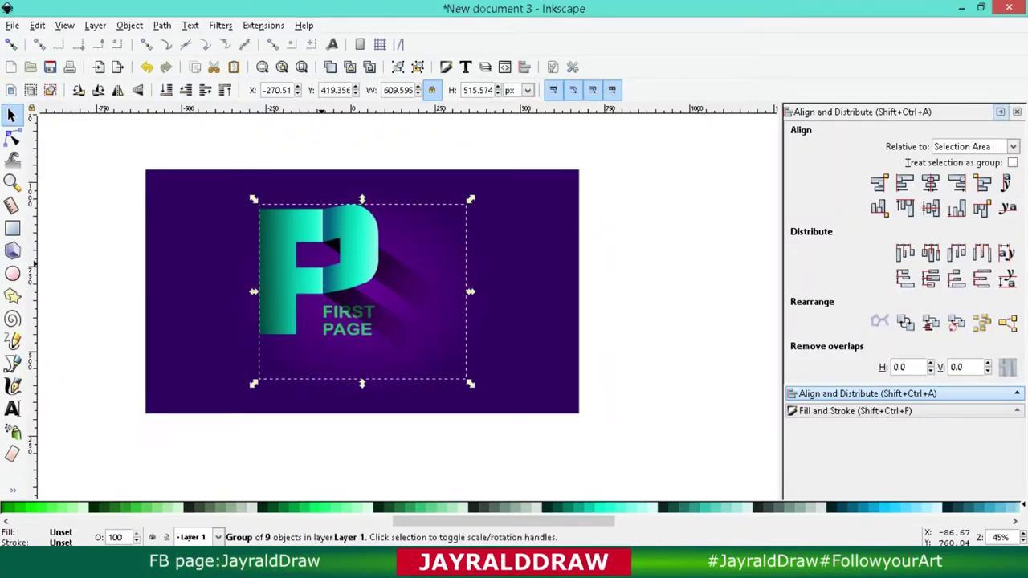
key("Right")
key("Right")
key("Right")
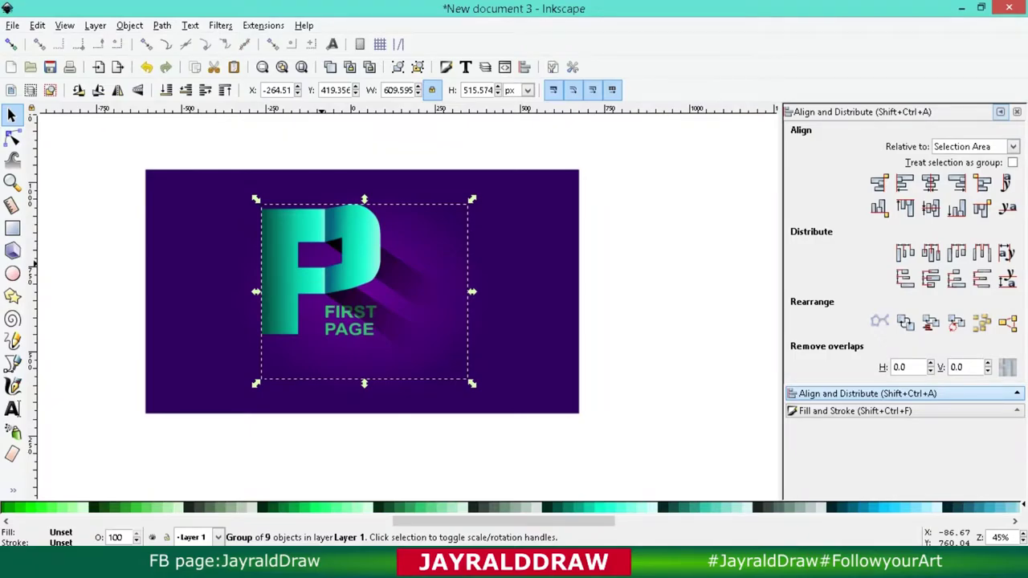
key("Right")
key("Right")
key("Right")
key("Right")
key("Down")
key("Down")
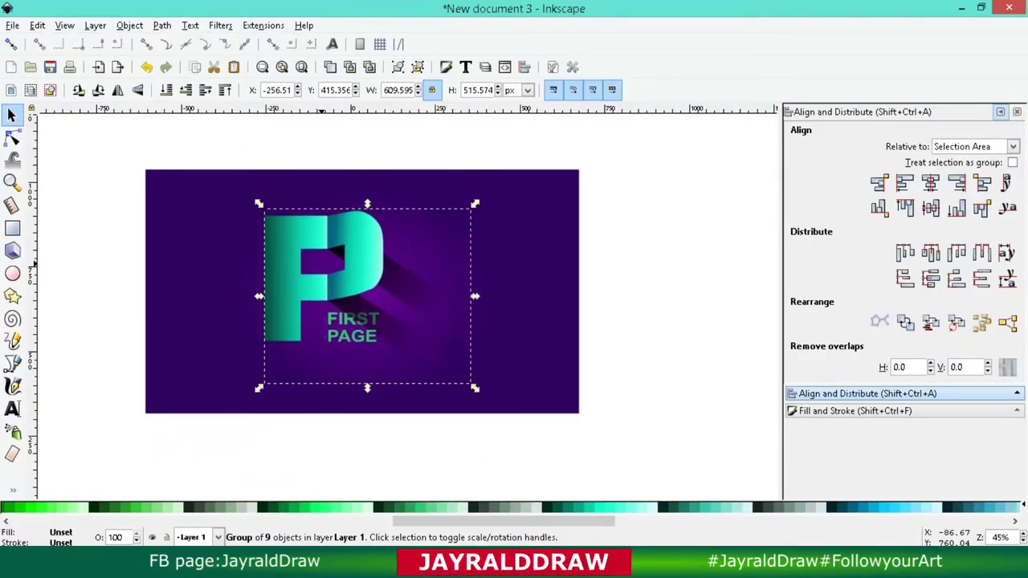
key("Down")
key("Down")
key("Down")
left_click_drag(332, 277, 365, 279)
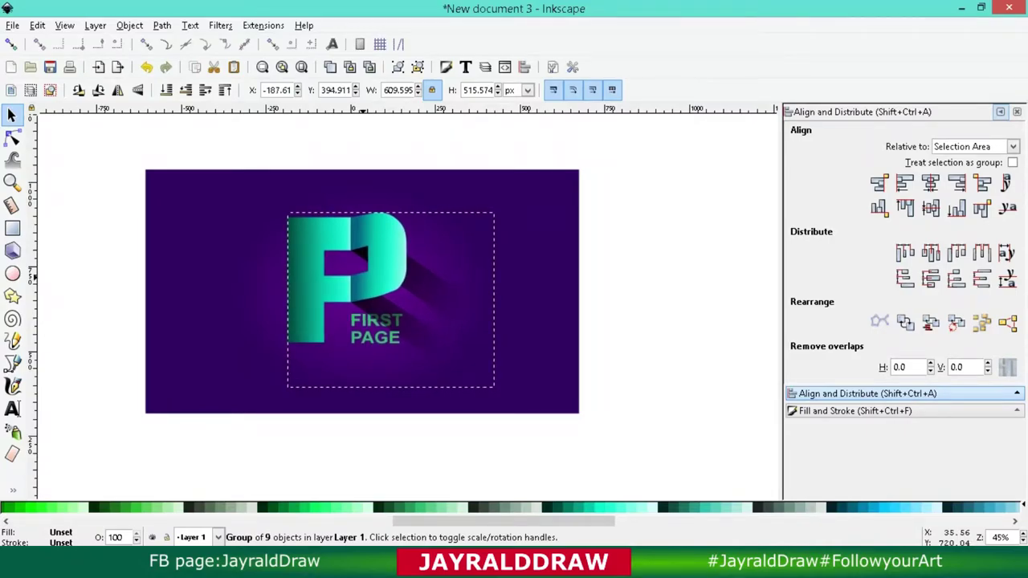
left_click_drag(365, 279, 374, 285)
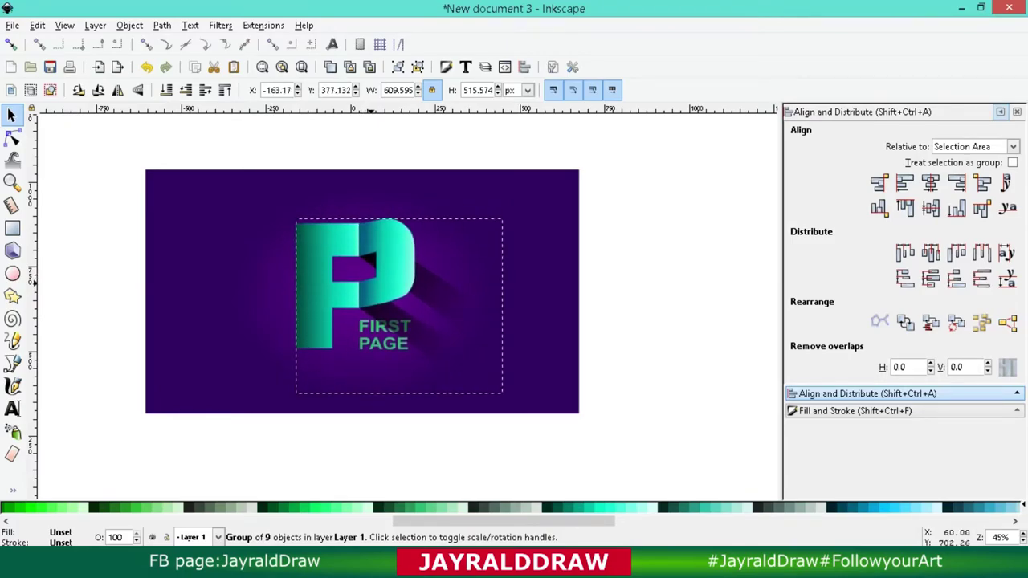
left_click(642, 257)
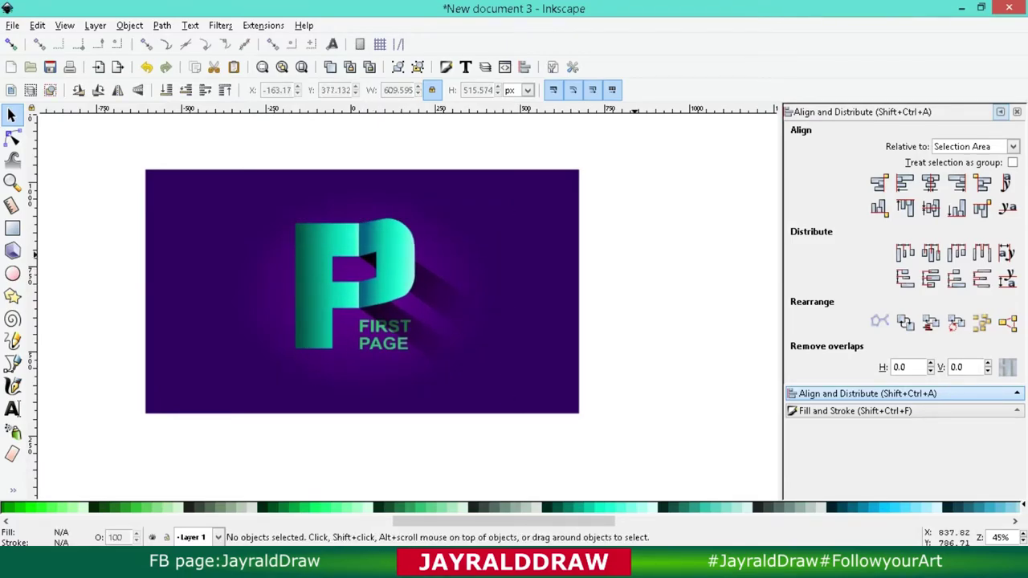